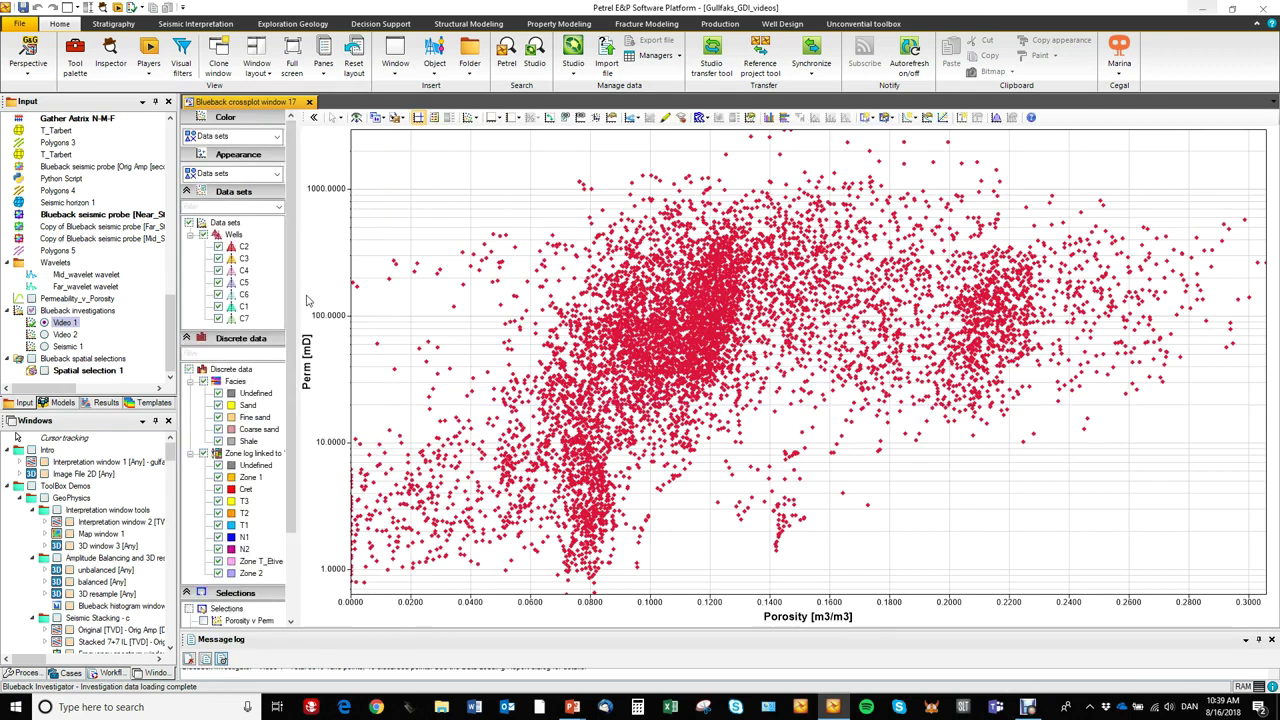
Widen the settings pane beside the crossplot and color the points by Vsh after trying Porosity
{"action": "left_click_drag", "start_coordinate": [300, 294], "coordinate": [332, 300]}
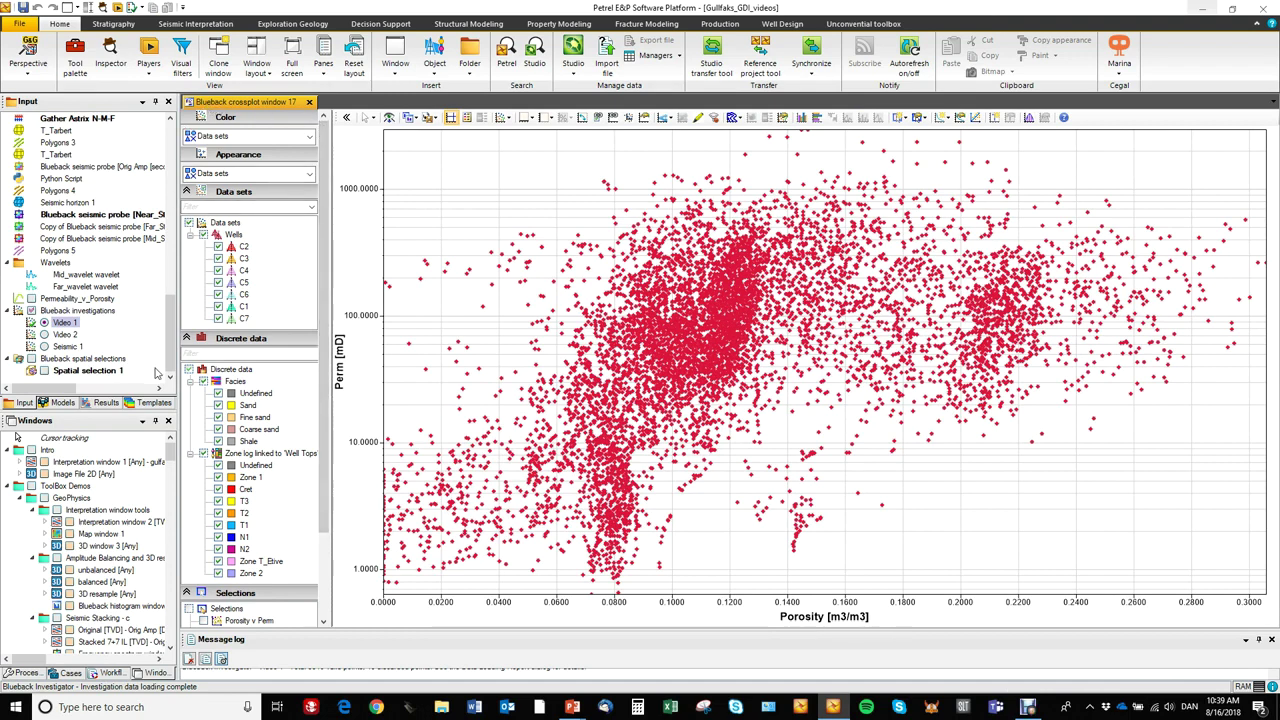
{"action": "scroll", "coordinate": [328, 600], "scroll_direction": "down", "scroll_amount": 3}
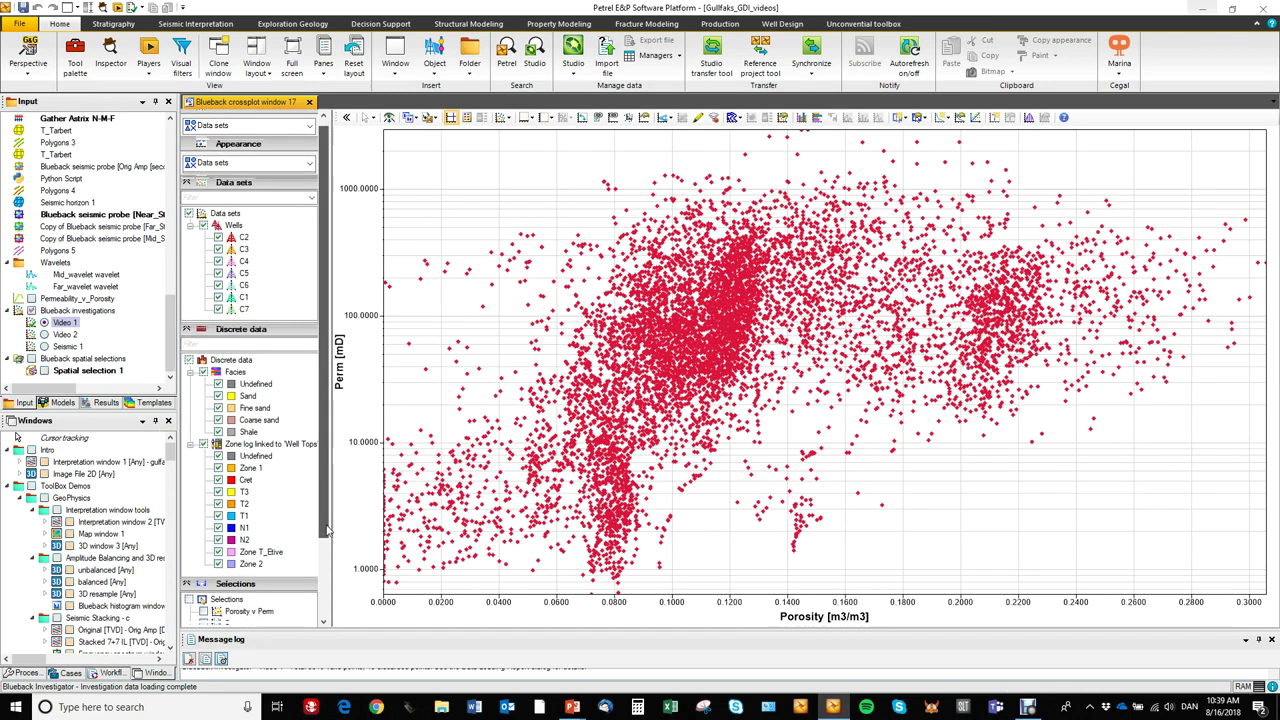
{"action": "scroll", "coordinate": [324, 560], "scroll_direction": "up", "scroll_amount": 3}
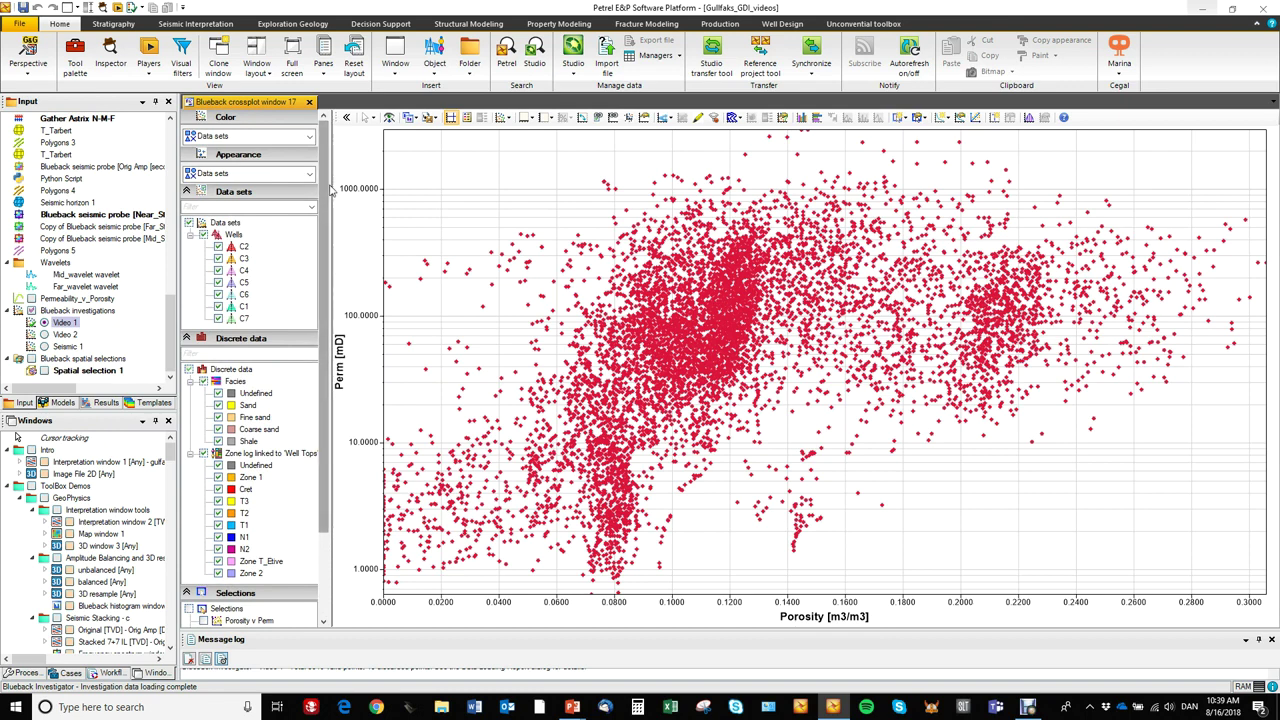
{"action": "left_click", "coordinate": [310, 137]}
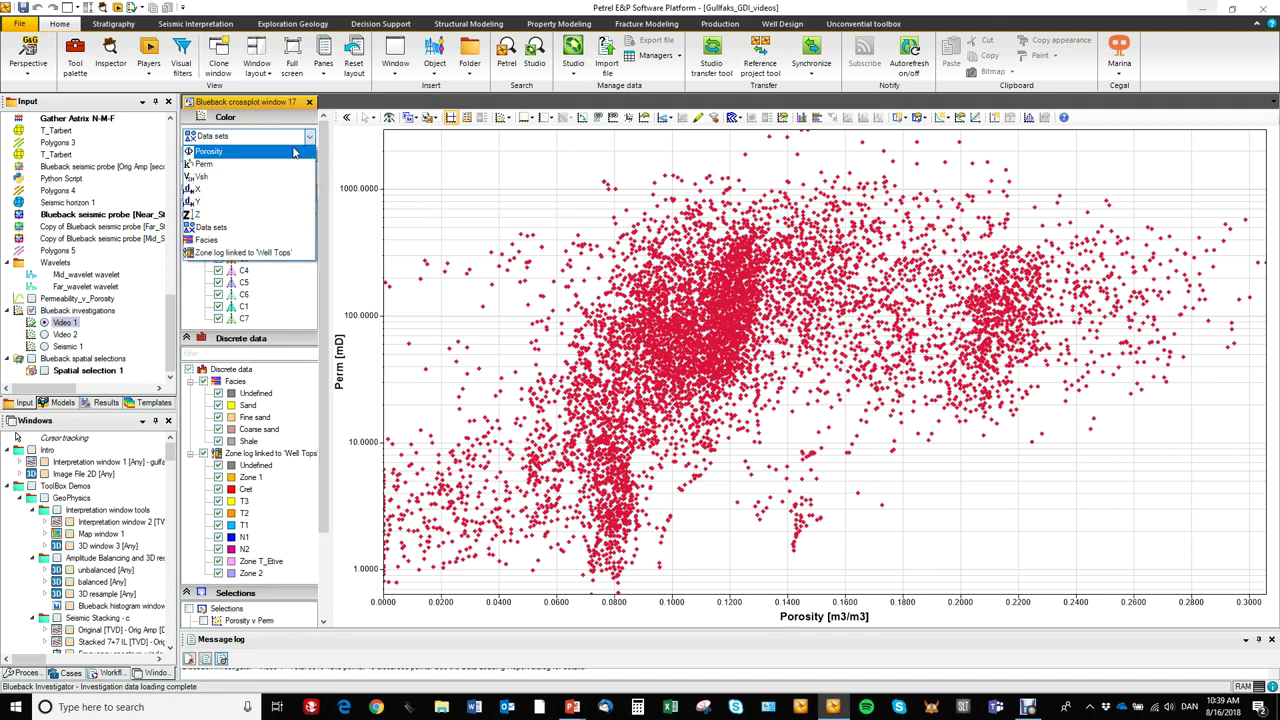
{"action": "left_click", "coordinate": [290, 151]}
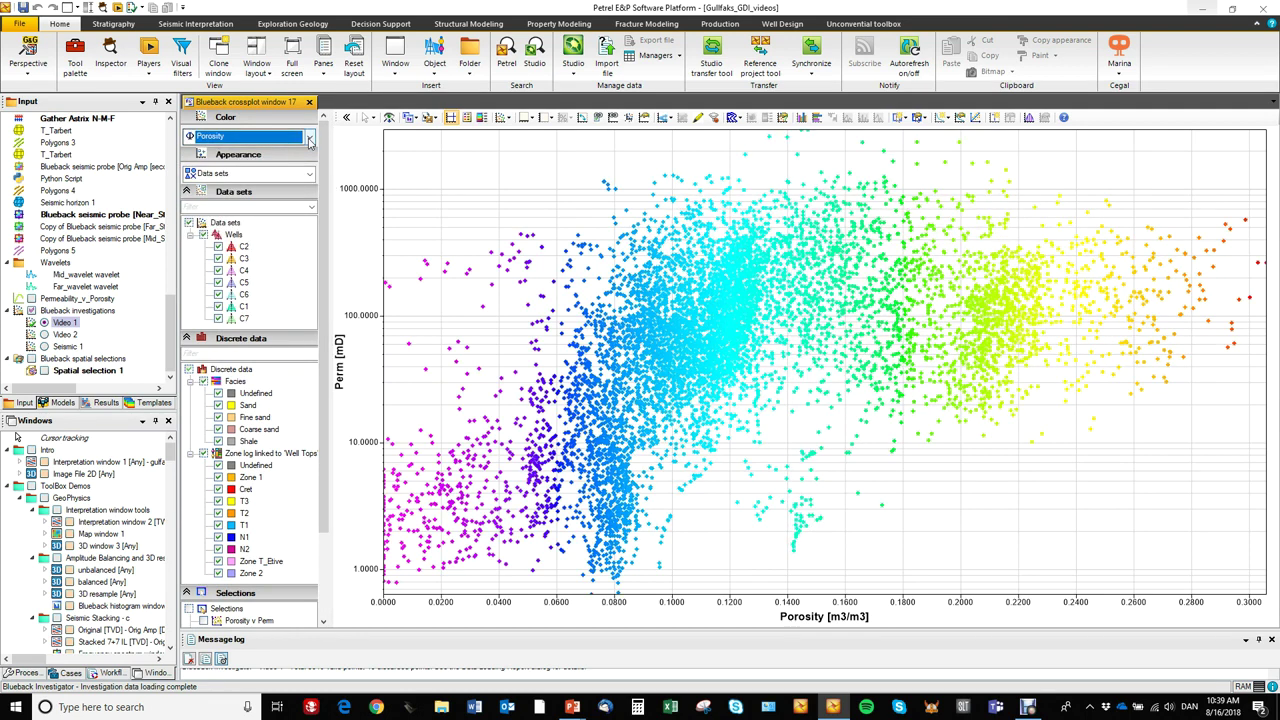
{"action": "left_click", "coordinate": [309, 137]}
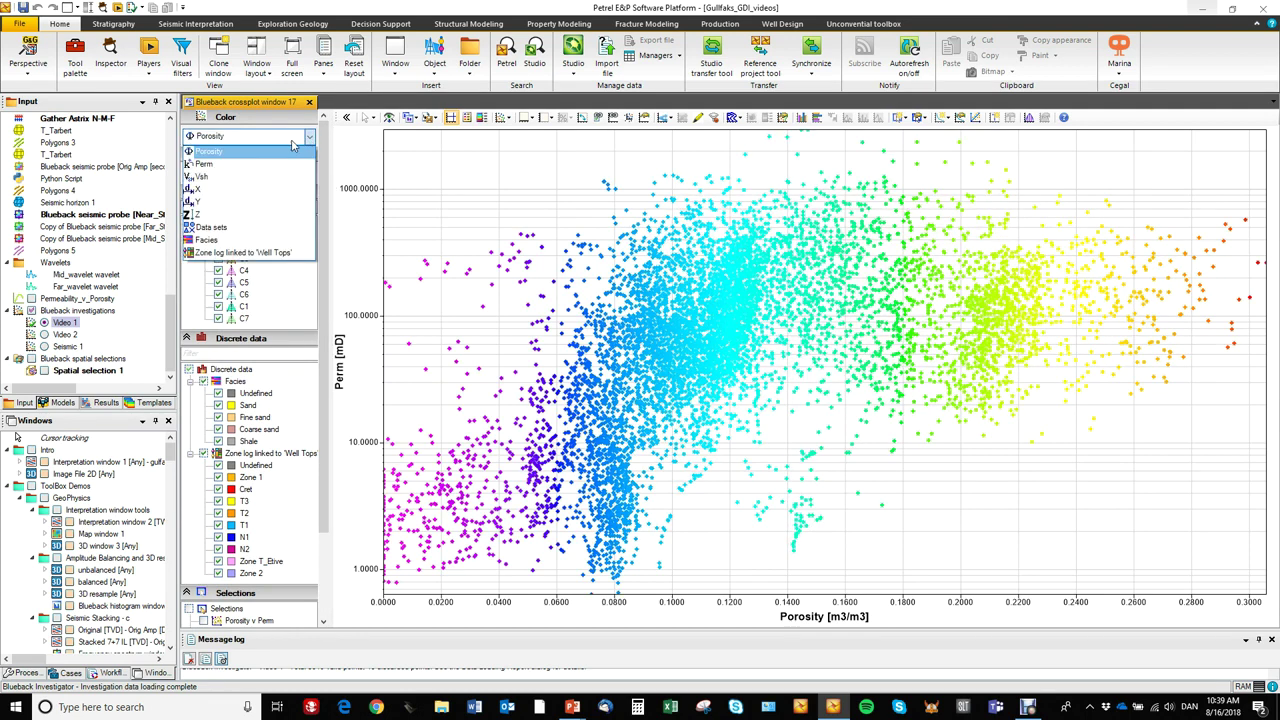
{"action": "left_click", "coordinate": [240, 177]}
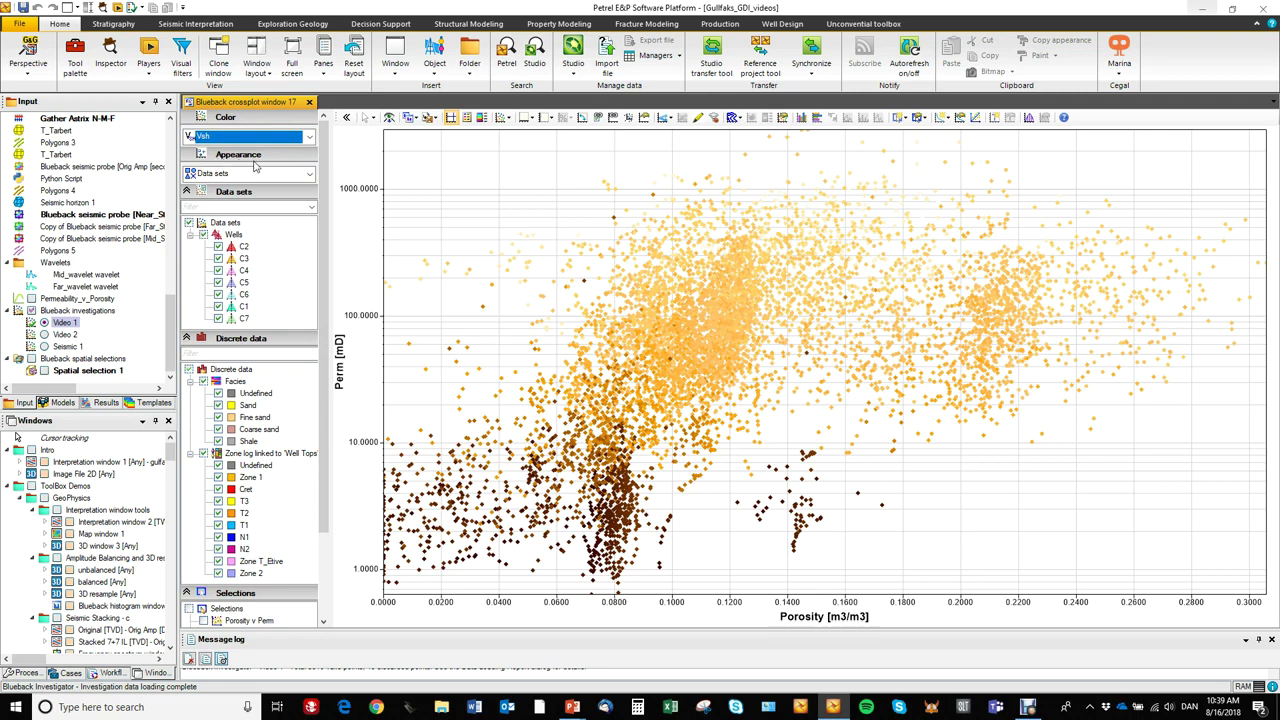
Try Z as the appearance property of the crossplot points and set it back to Data sets
{"action": "left_click", "coordinate": [310, 176]}
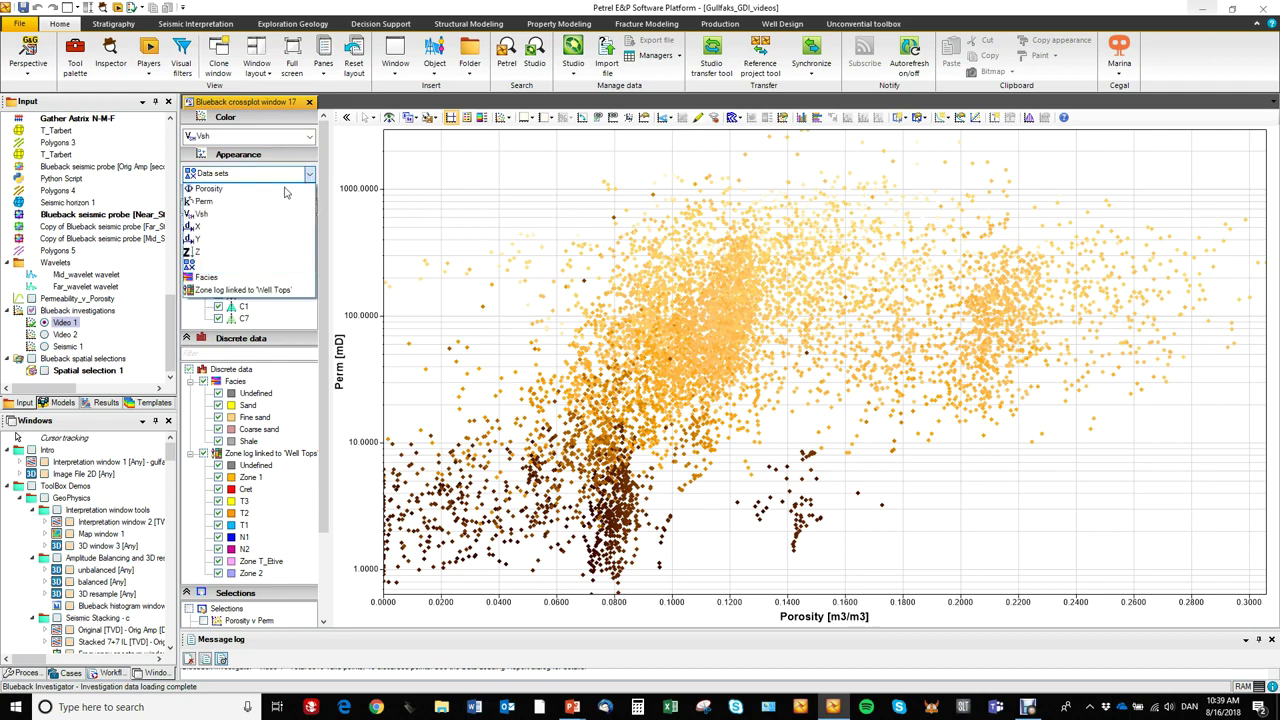
{"action": "left_click", "coordinate": [254, 254]}
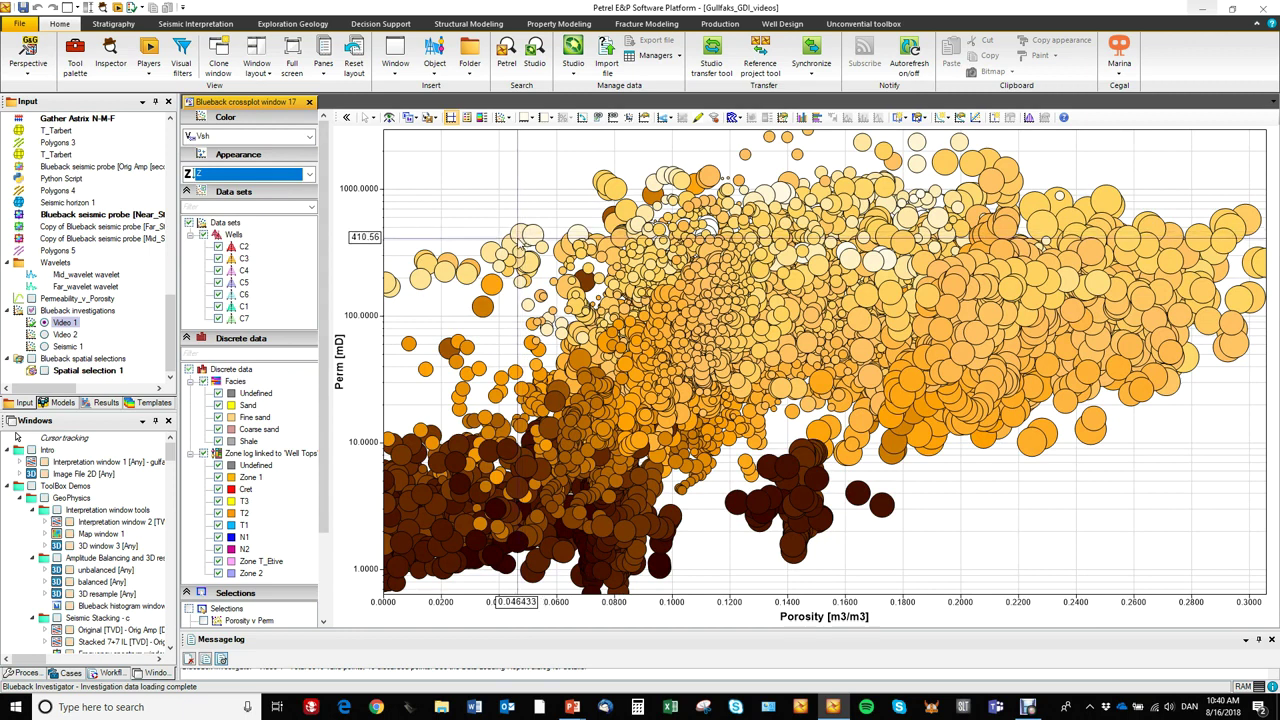
{"action": "left_click", "coordinate": [311, 177]}
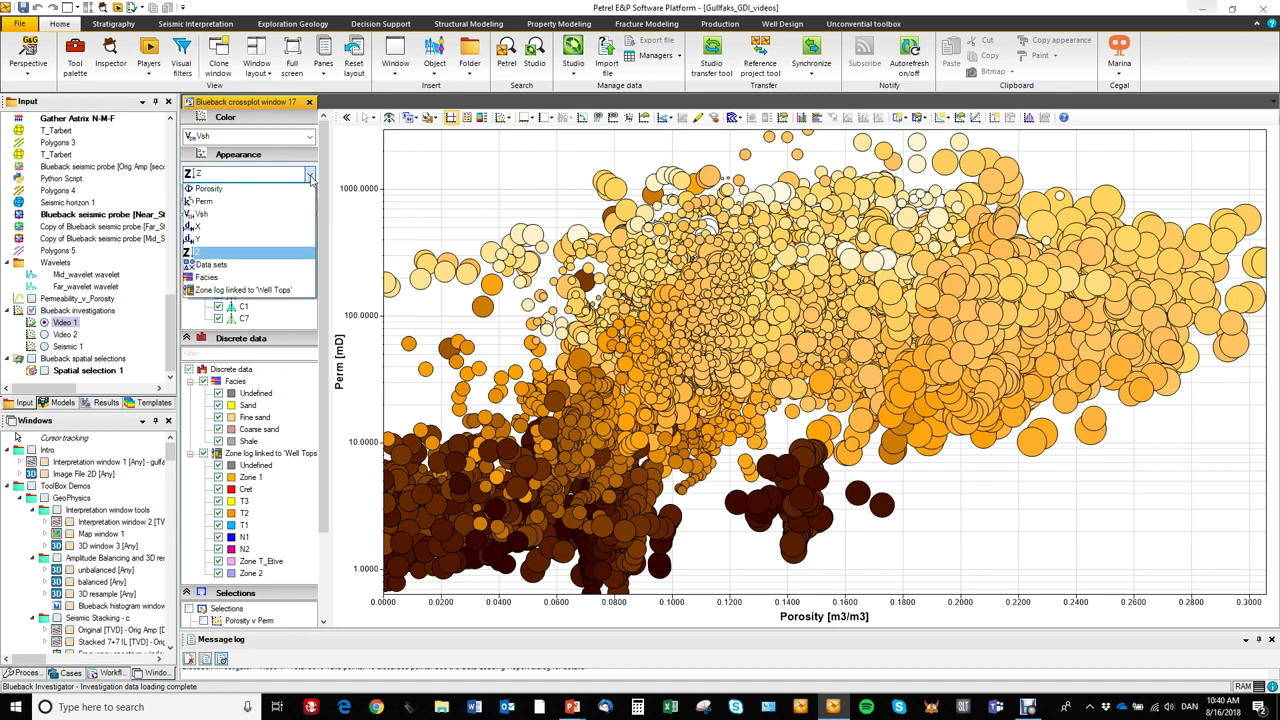
{"action": "left_click", "coordinate": [266, 264]}
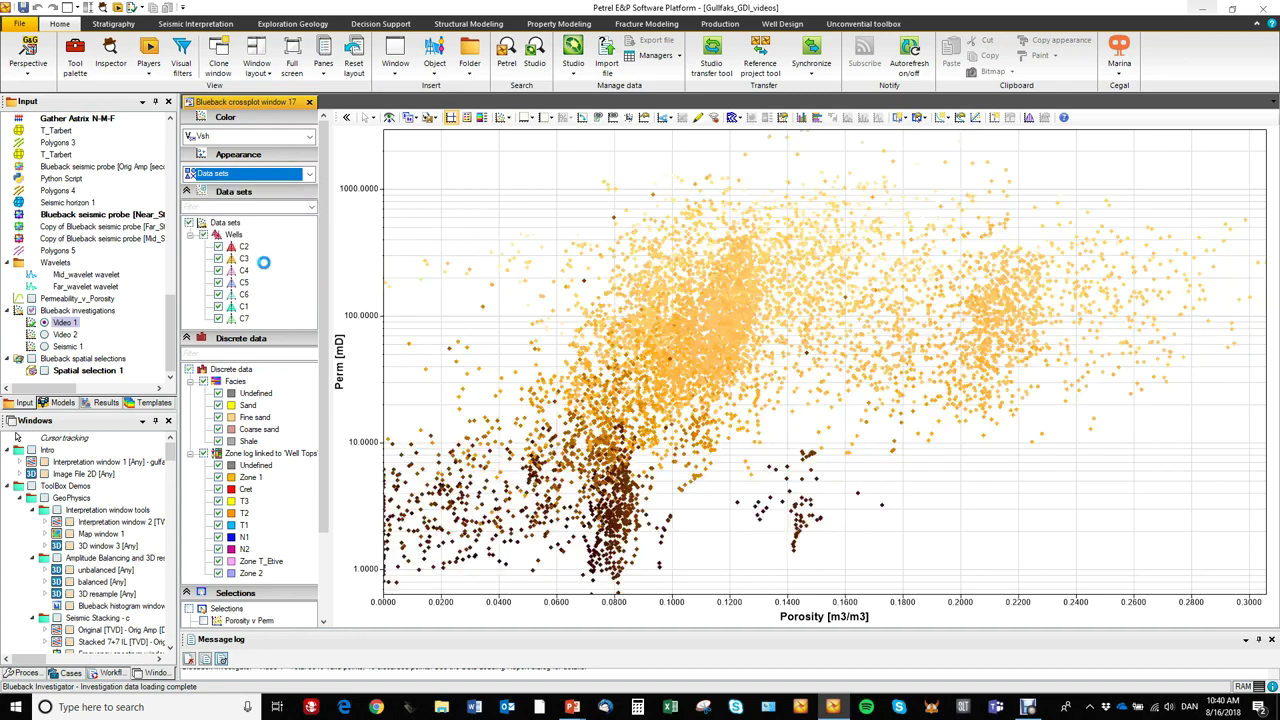
Hide wells C2, C3 and C4 from the crossplot and show them again
{"action": "scroll", "coordinate": [304, 257], "scroll_direction": "down", "scroll_amount": 1}
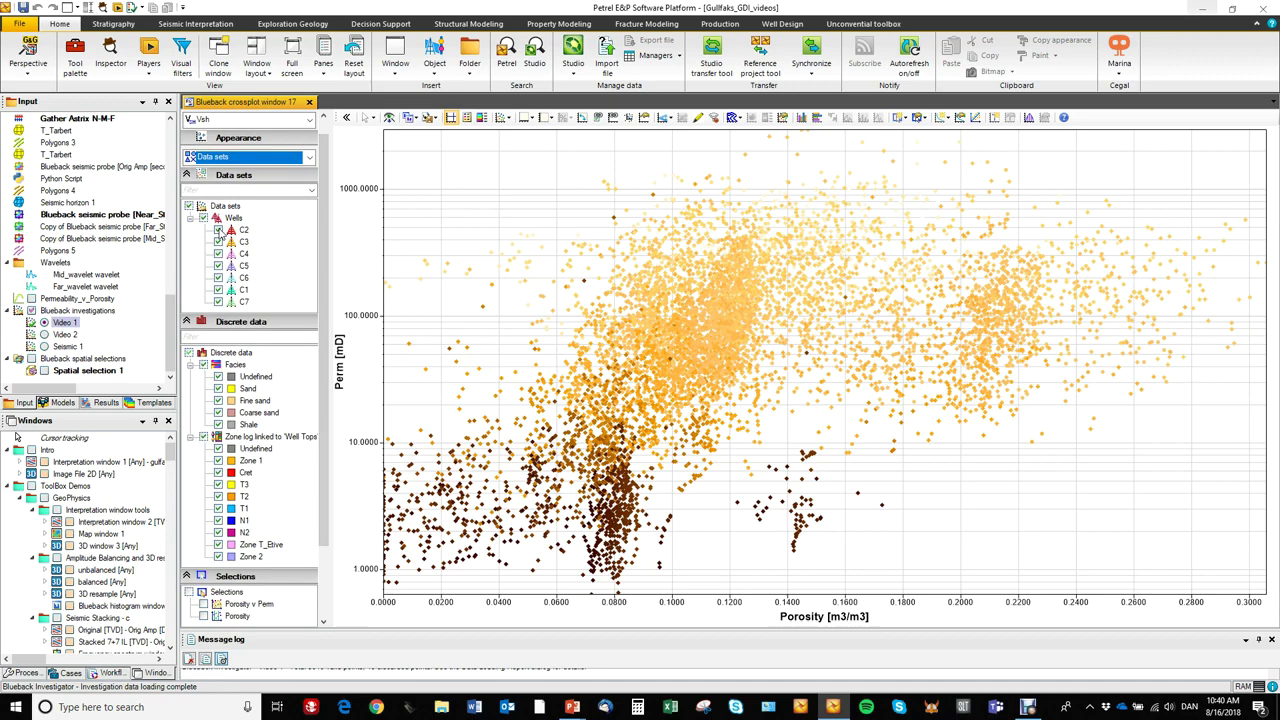
{"action": "left_click", "coordinate": [219, 230]}
{"action": "left_click", "coordinate": [219, 253]}
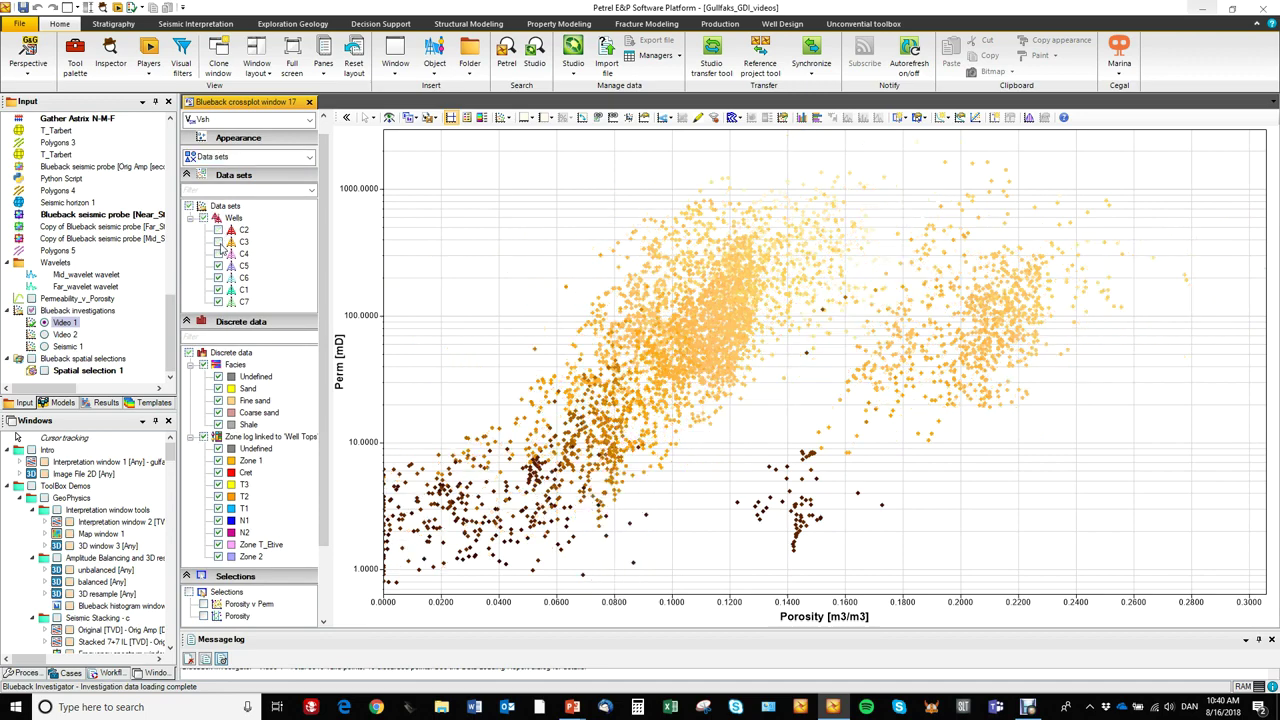
{"action": "left_click", "coordinate": [219, 230]}
{"action": "left_click", "coordinate": [219, 254]}
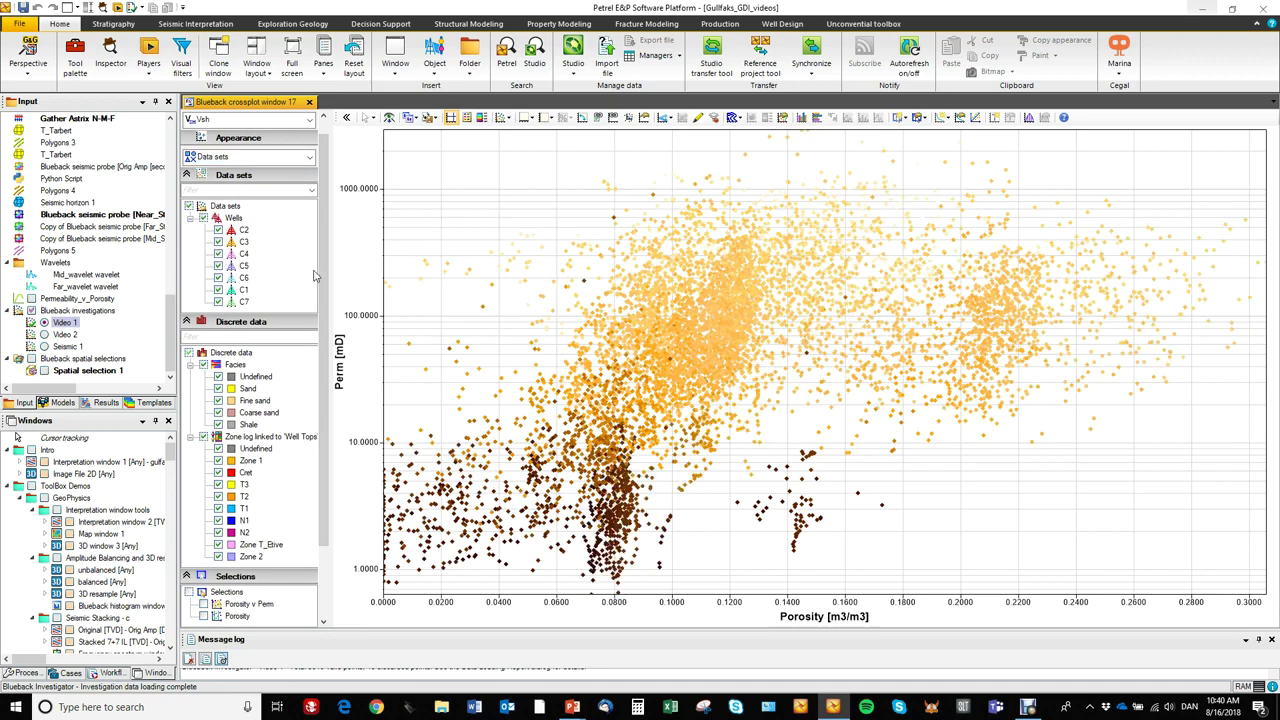
{"action": "scroll", "coordinate": [313, 275], "scroll_direction": "down", "scroll_amount": 2}
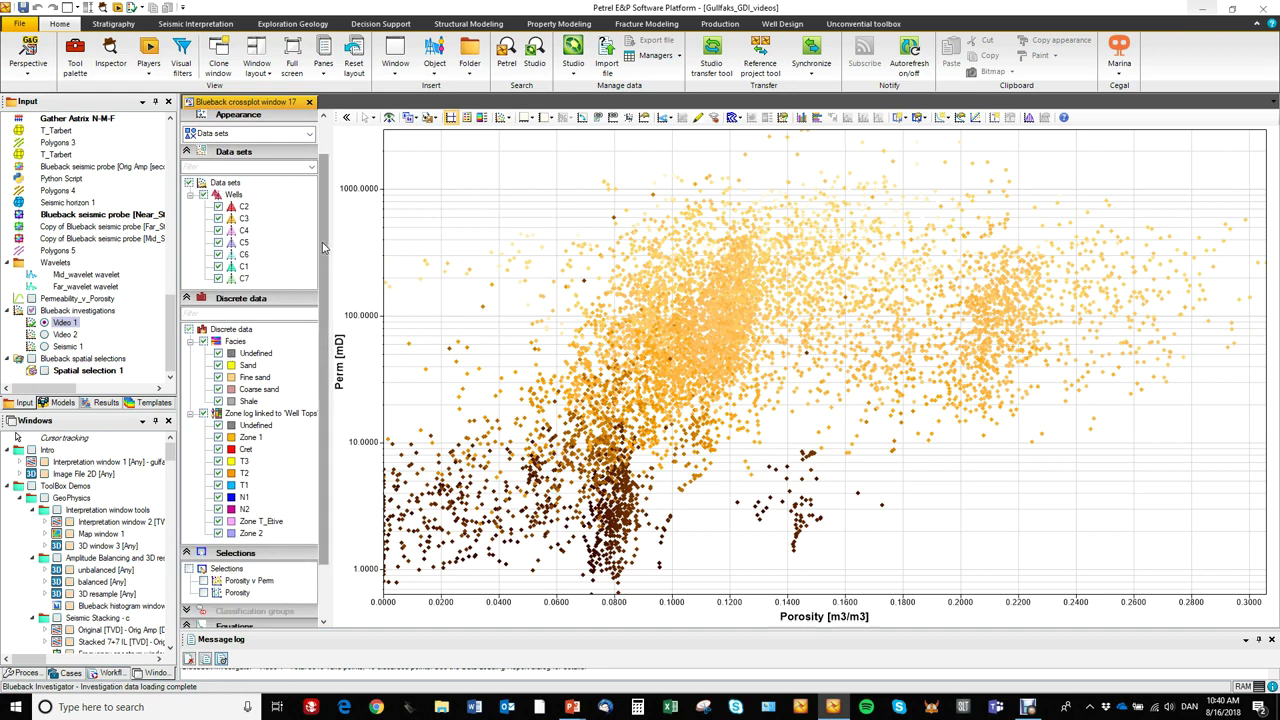
{"action": "scroll", "coordinate": [323, 247], "scroll_direction": "up", "scroll_amount": 2}
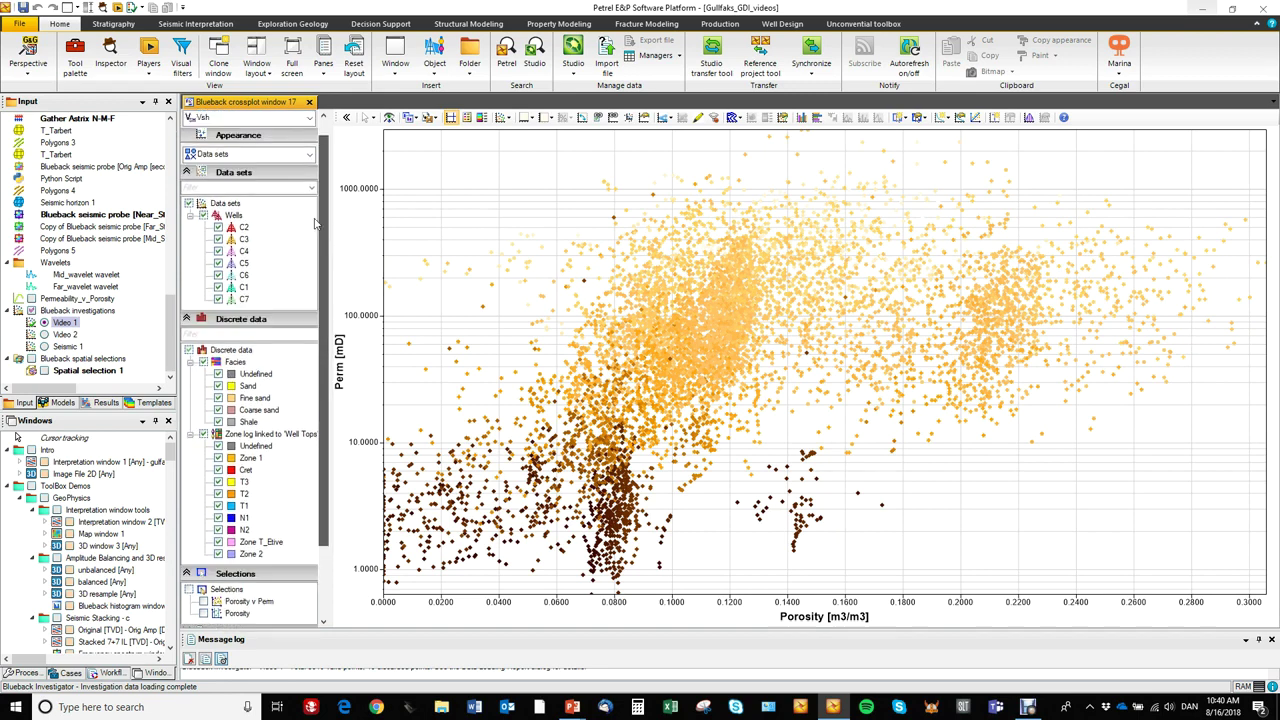
Limit the crossplot to the data from wells C3 and C4
{"action": "left_click", "coordinate": [204, 216]}
{"action": "left_click", "coordinate": [218, 227]}
{"action": "left_click", "coordinate": [218, 239]}
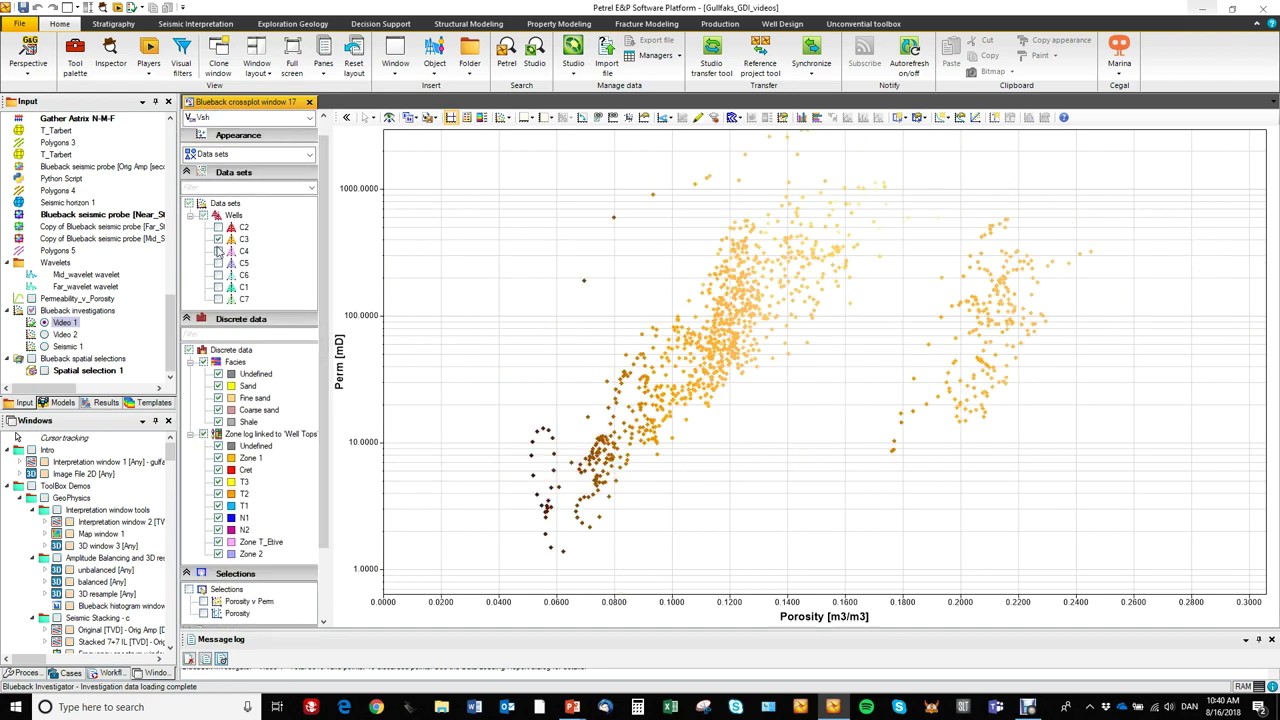
{"action": "left_click", "coordinate": [218, 251]}
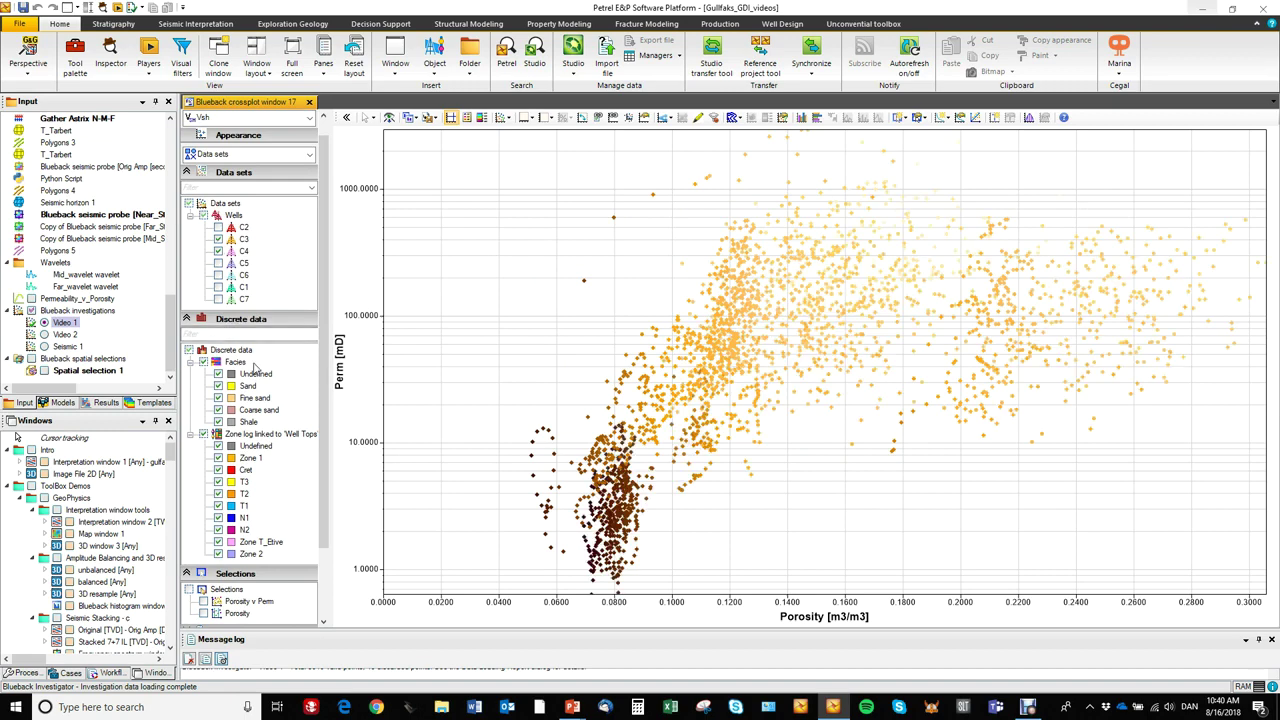
Restrict the Facies filter to Sand and Fine sand only
{"action": "left_click", "coordinate": [217, 373]}
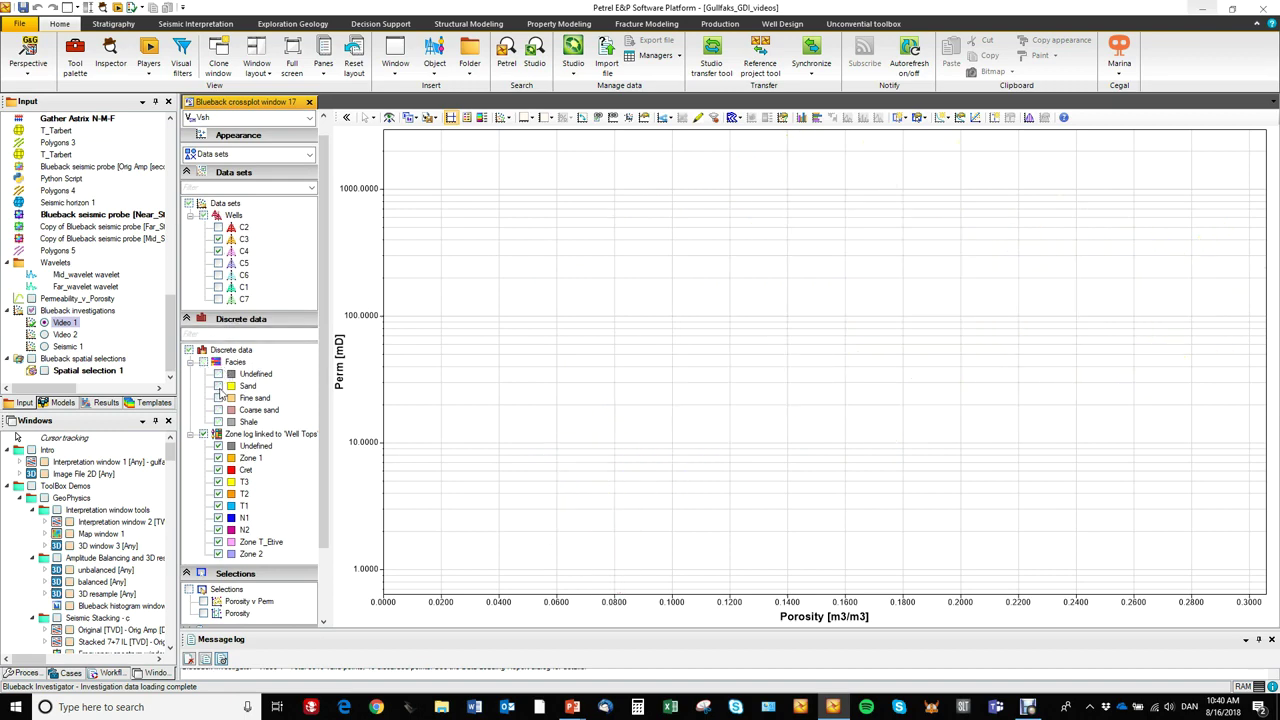
{"action": "left_click", "coordinate": [218, 398]}
{"action": "left_click", "coordinate": [218, 398]}
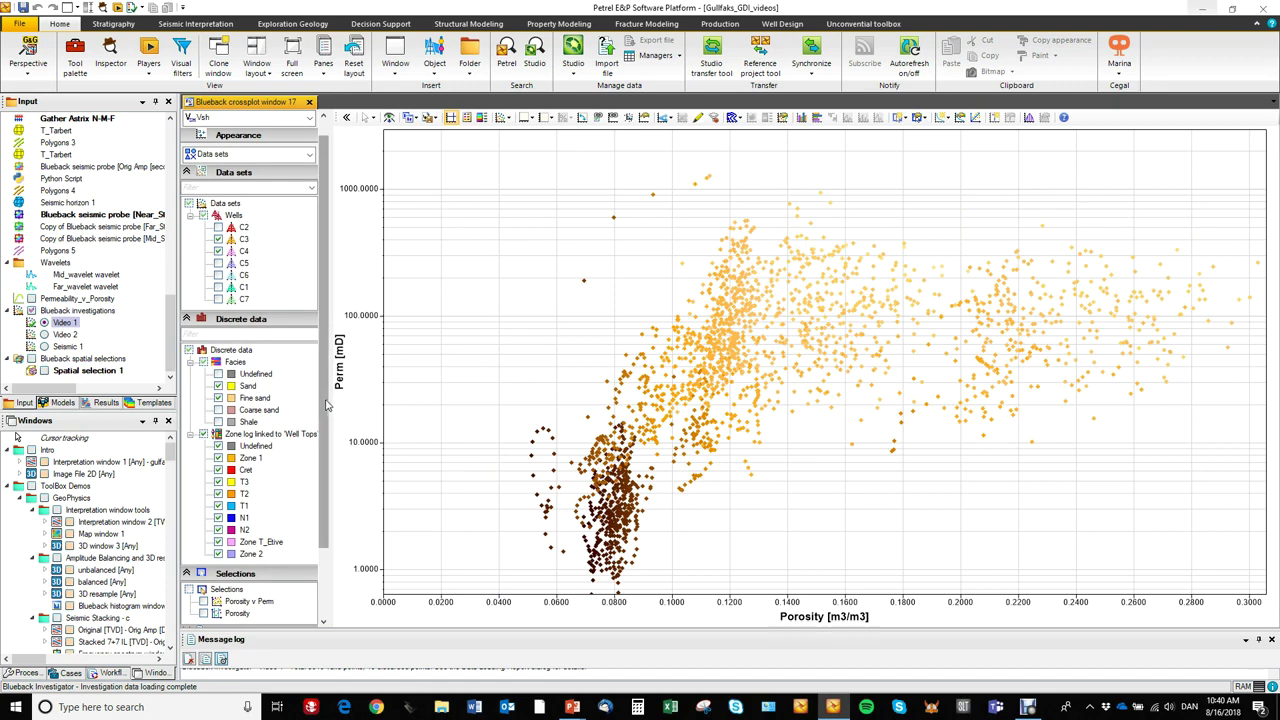
Restrict the zone log filter linked to the well tops to zones T3 and T2 only
{"action": "scroll", "coordinate": [243, 410], "scroll_direction": "down", "scroll_amount": 1}
{"action": "left_click", "coordinate": [204, 394]}
{"action": "left_click", "coordinate": [218, 441]}
{"action": "left_click", "coordinate": [218, 454]}
{"action": "scroll", "coordinate": [304, 273], "scroll_direction": "up", "scroll_amount": 2}
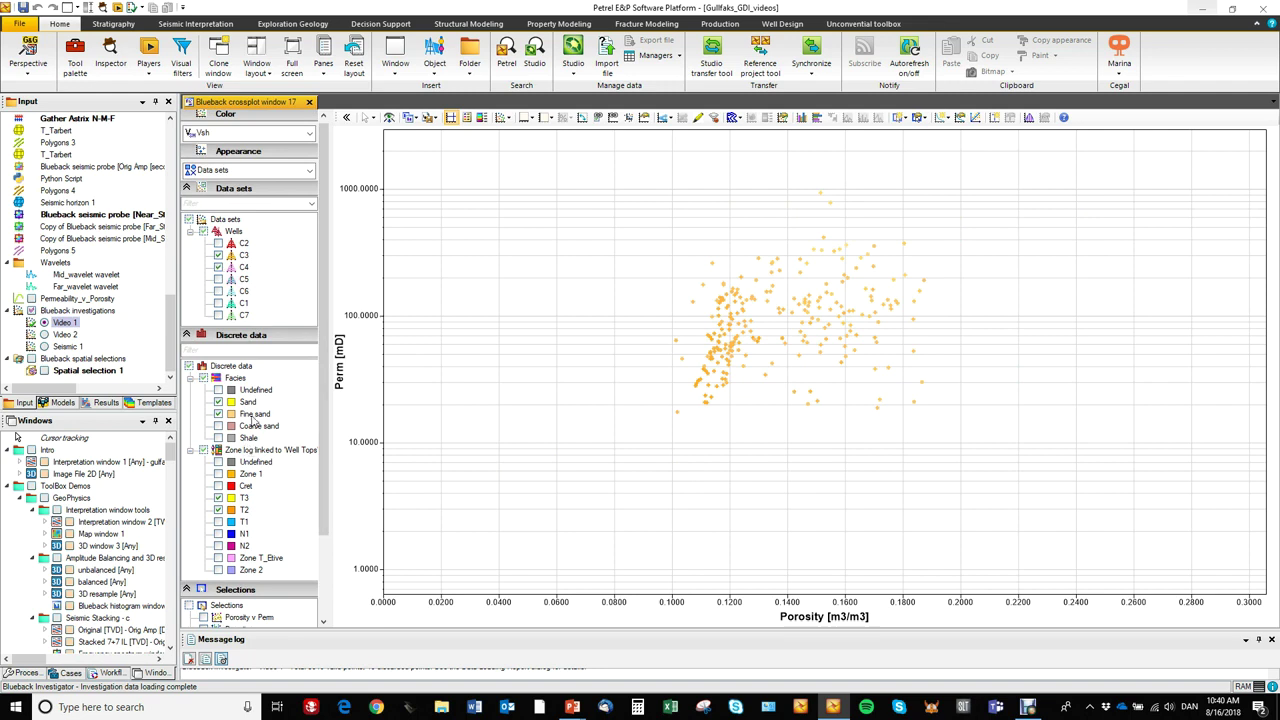
{"action": "left_click", "coordinate": [219, 413]}
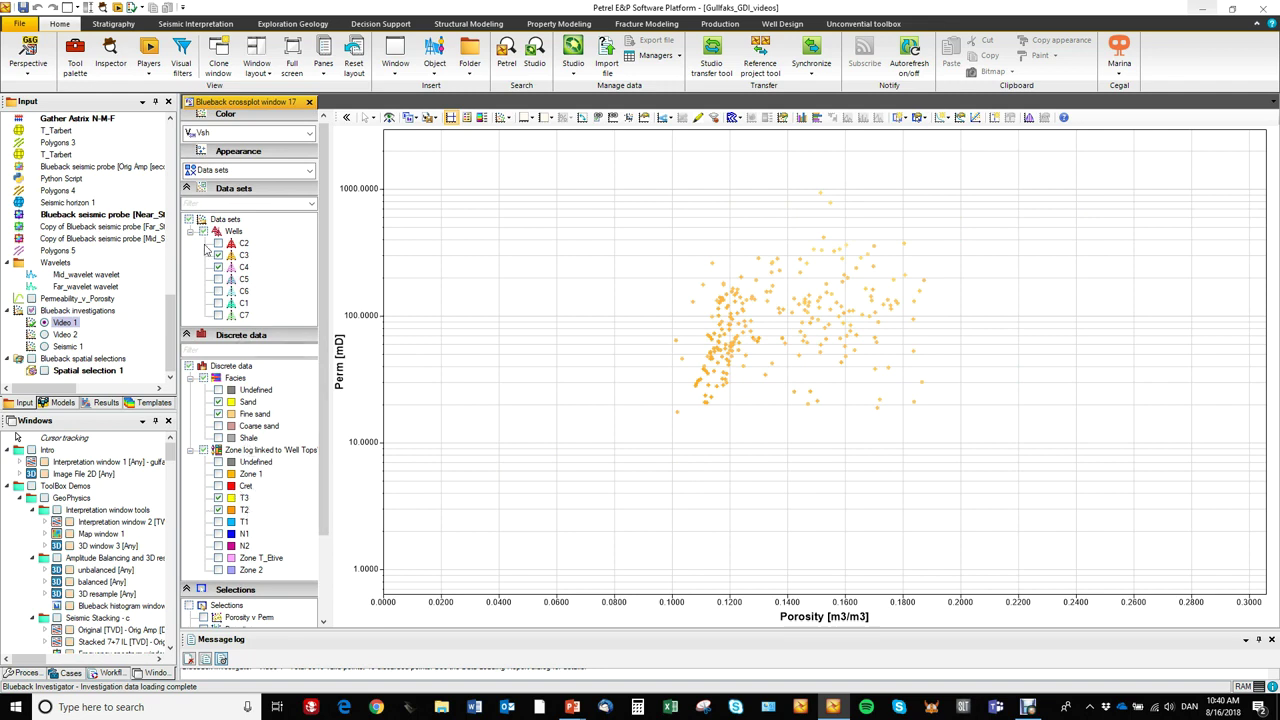
Restore all wells, facies and zones in the crossplot filters
{"action": "left_click", "coordinate": [204, 232]}
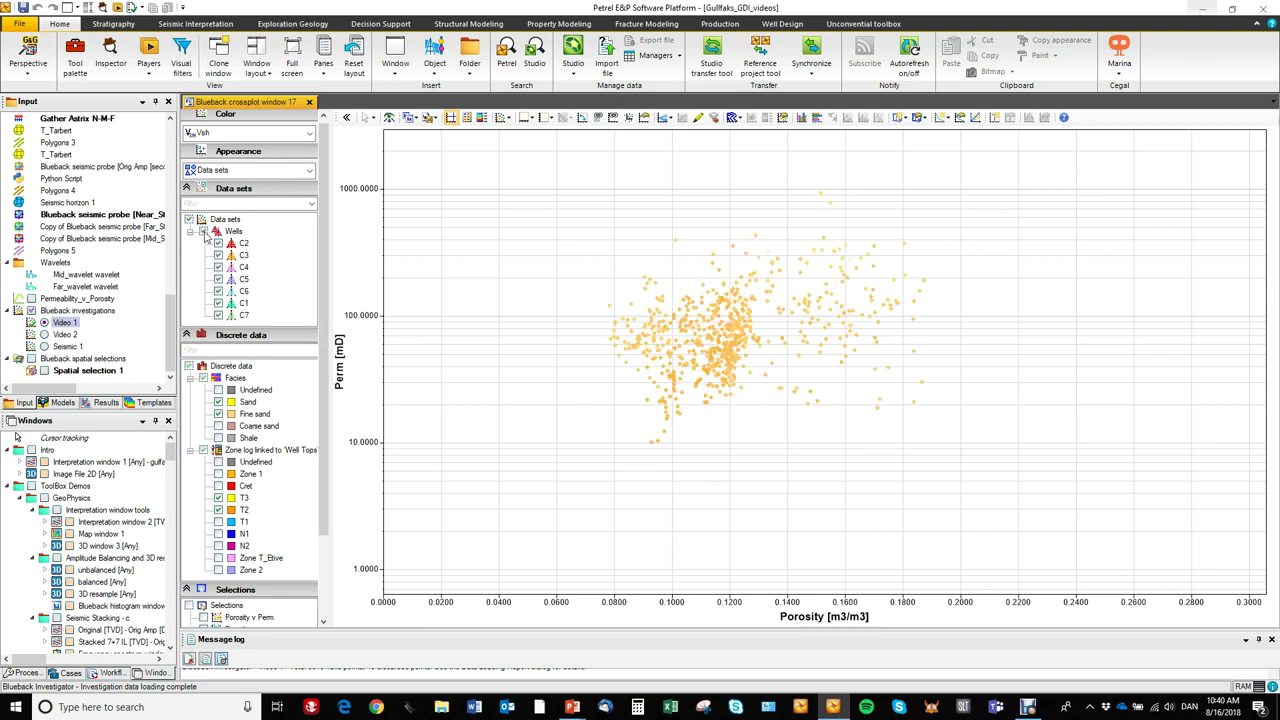
{"action": "left_click", "coordinate": [203, 379]}
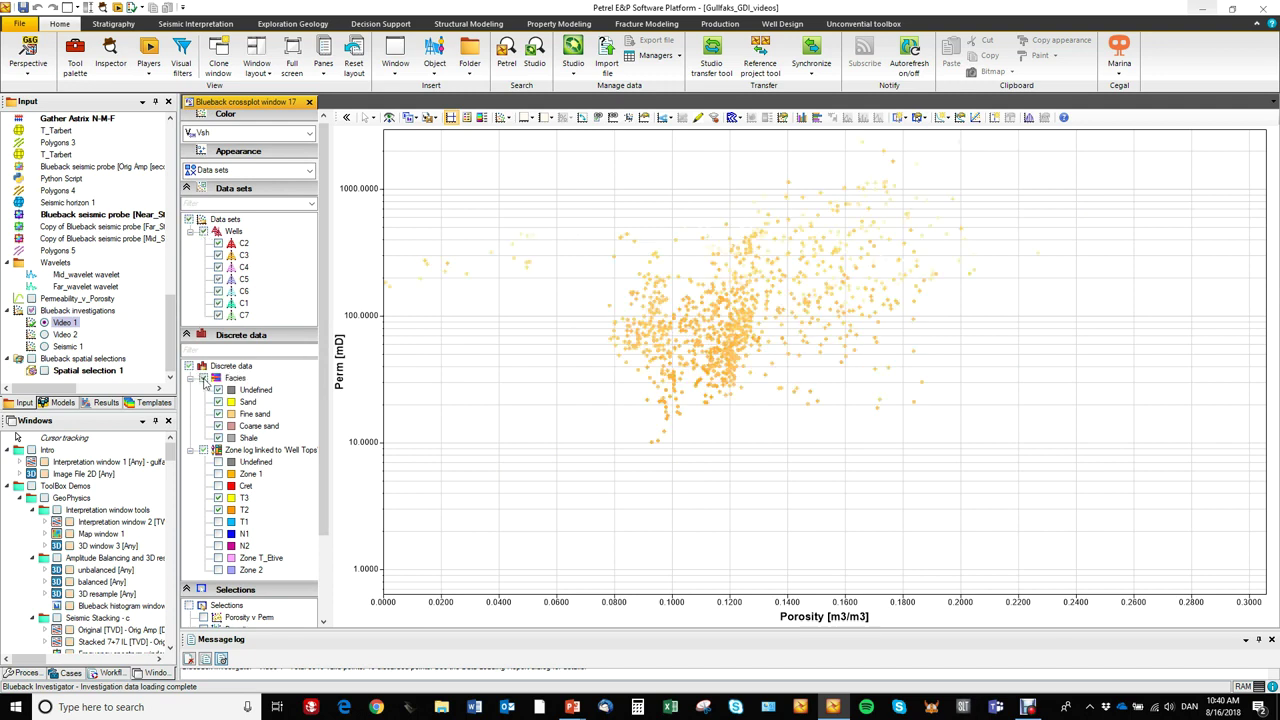
{"action": "left_click", "coordinate": [204, 451]}
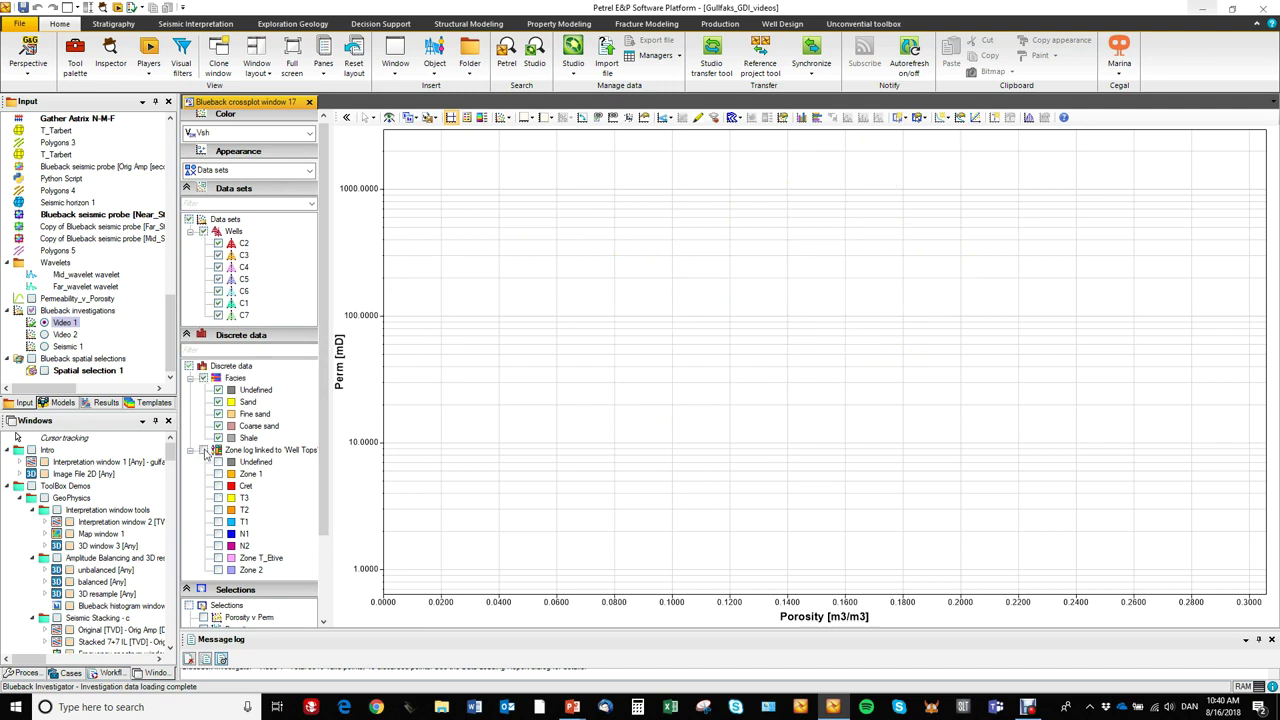
{"action": "left_click", "coordinate": [204, 451]}
Preview the Porosity v Perm selection and the Porosity selection on the crossplot, turning each off again
{"action": "left_click_drag", "start_coordinate": [325, 355], "coordinate": [317, 438]}
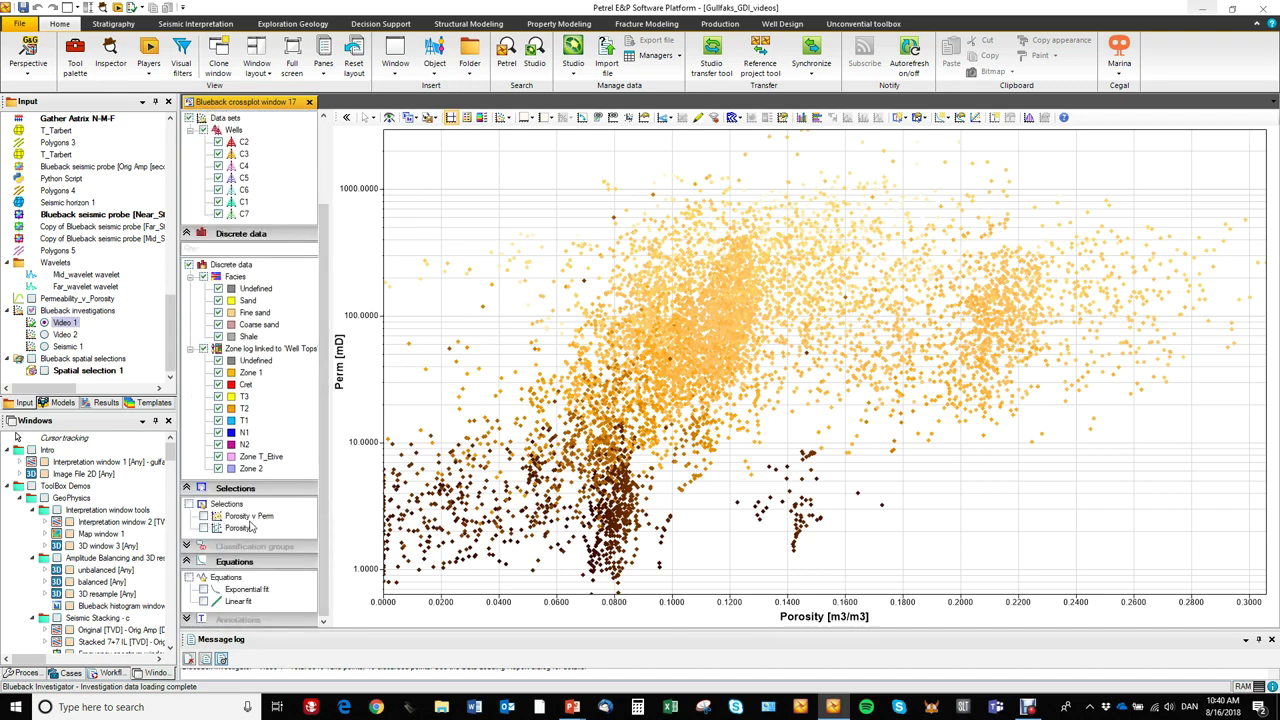
{"action": "left_click", "coordinate": [204, 516]}
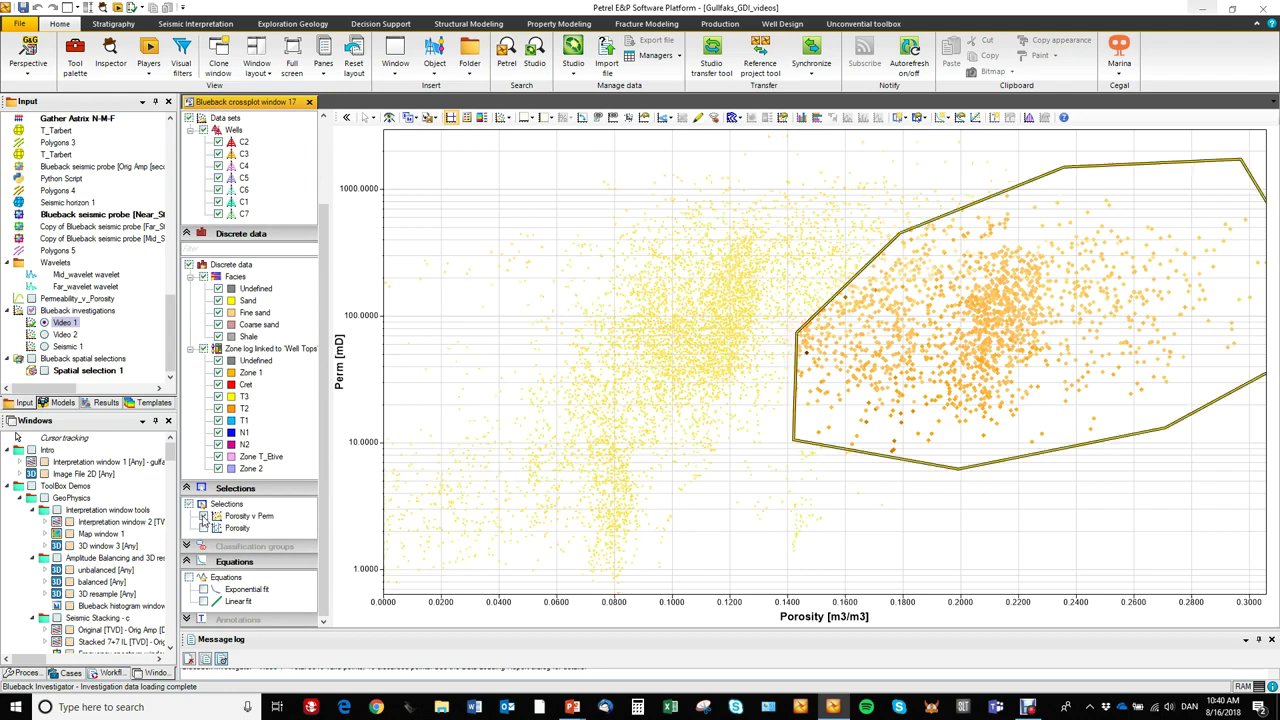
{"action": "left_click", "coordinate": [204, 516]}
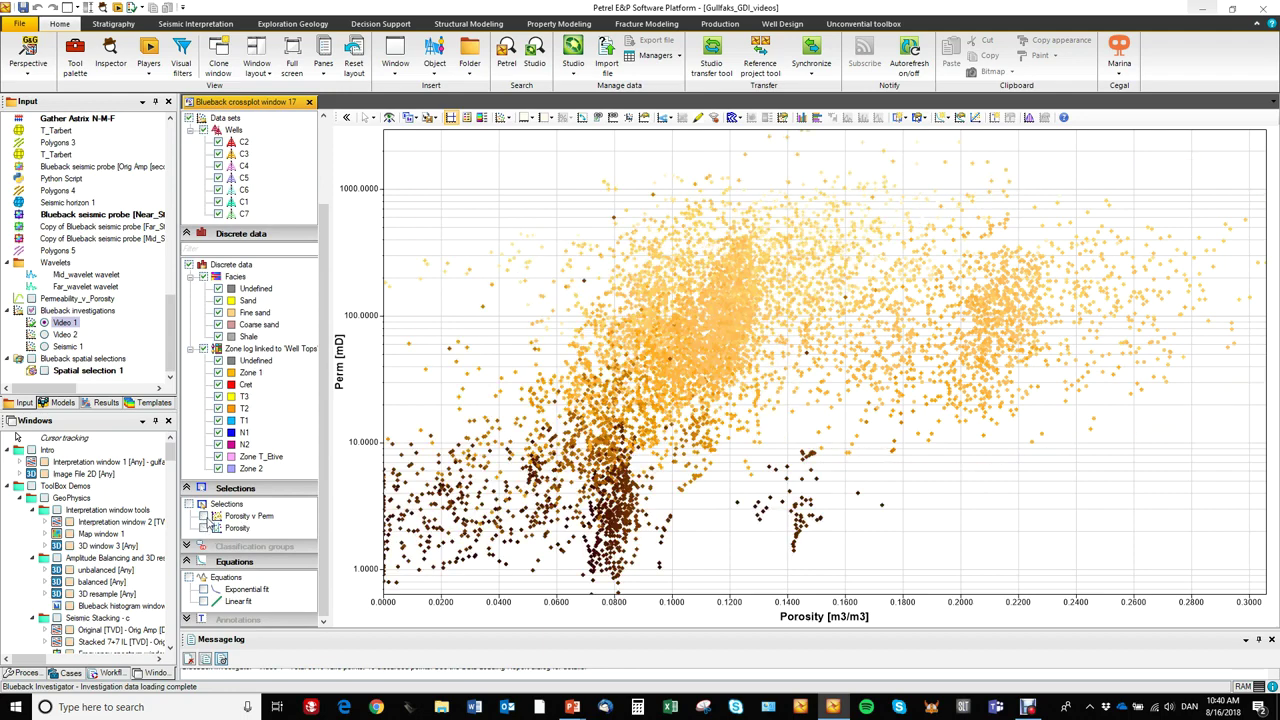
{"action": "left_click", "coordinate": [204, 516]}
{"action": "left_click", "coordinate": [204, 516]}
{"action": "left_click", "coordinate": [204, 528]}
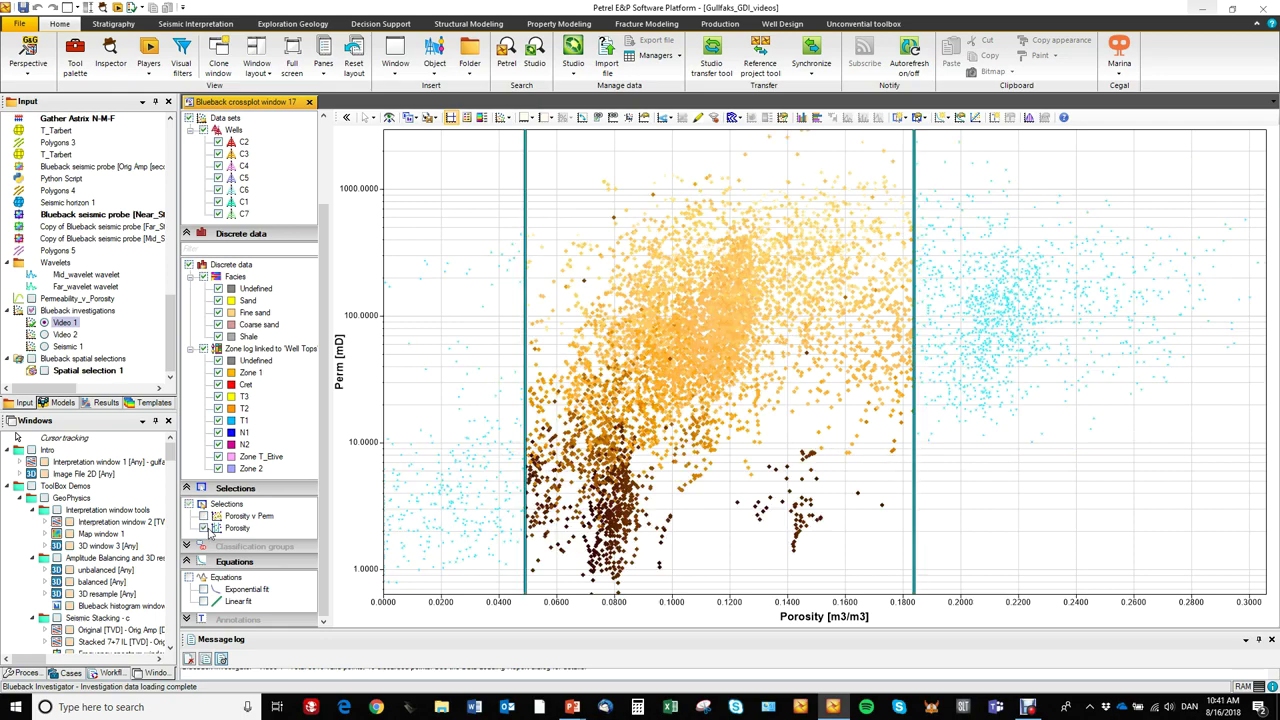
{"action": "left_click", "coordinate": [204, 528]}
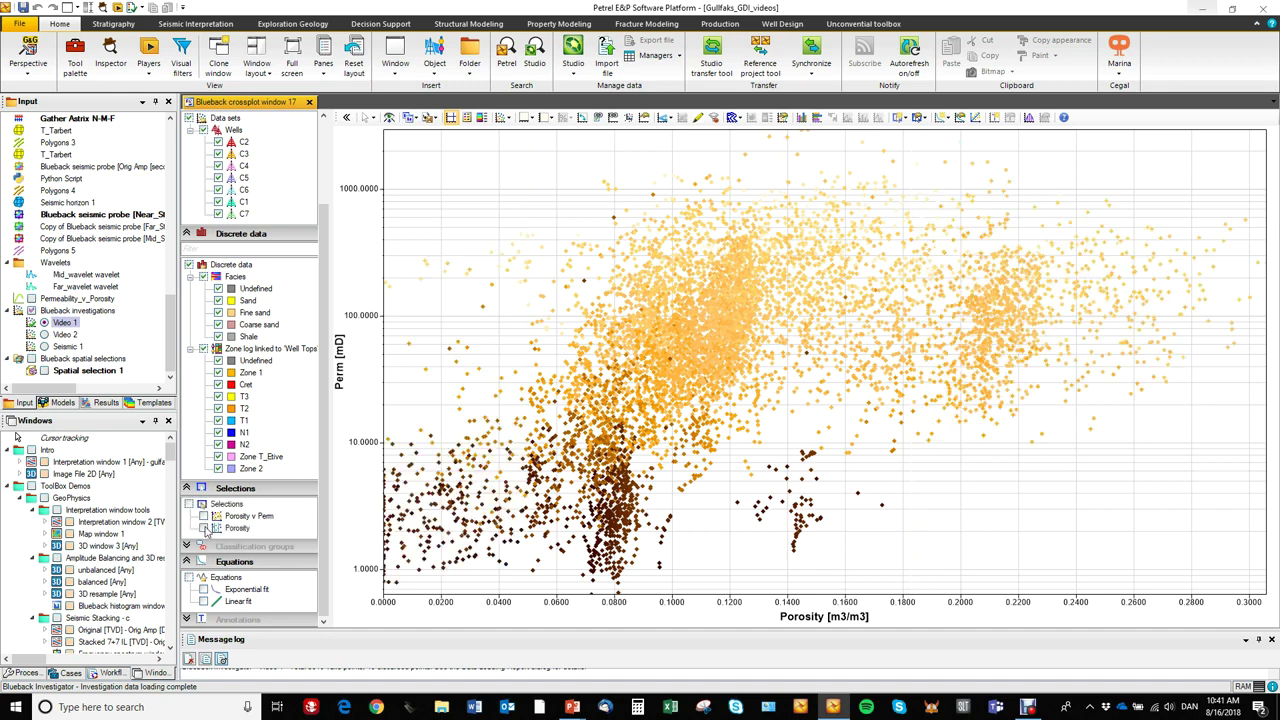
Apply the Porosity v Perm selection and overlay the Exponential fit equation on the crossplot
{"action": "left_click", "coordinate": [204, 516]}
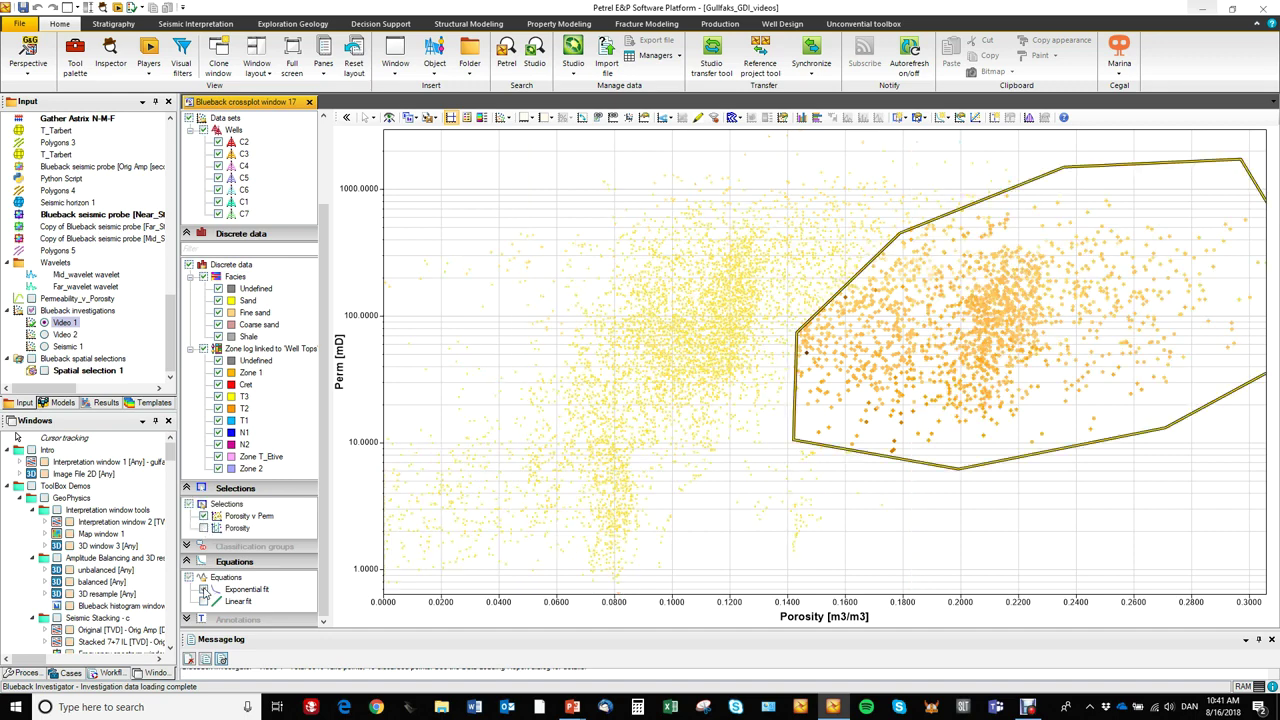
{"action": "left_click", "coordinate": [204, 589]}
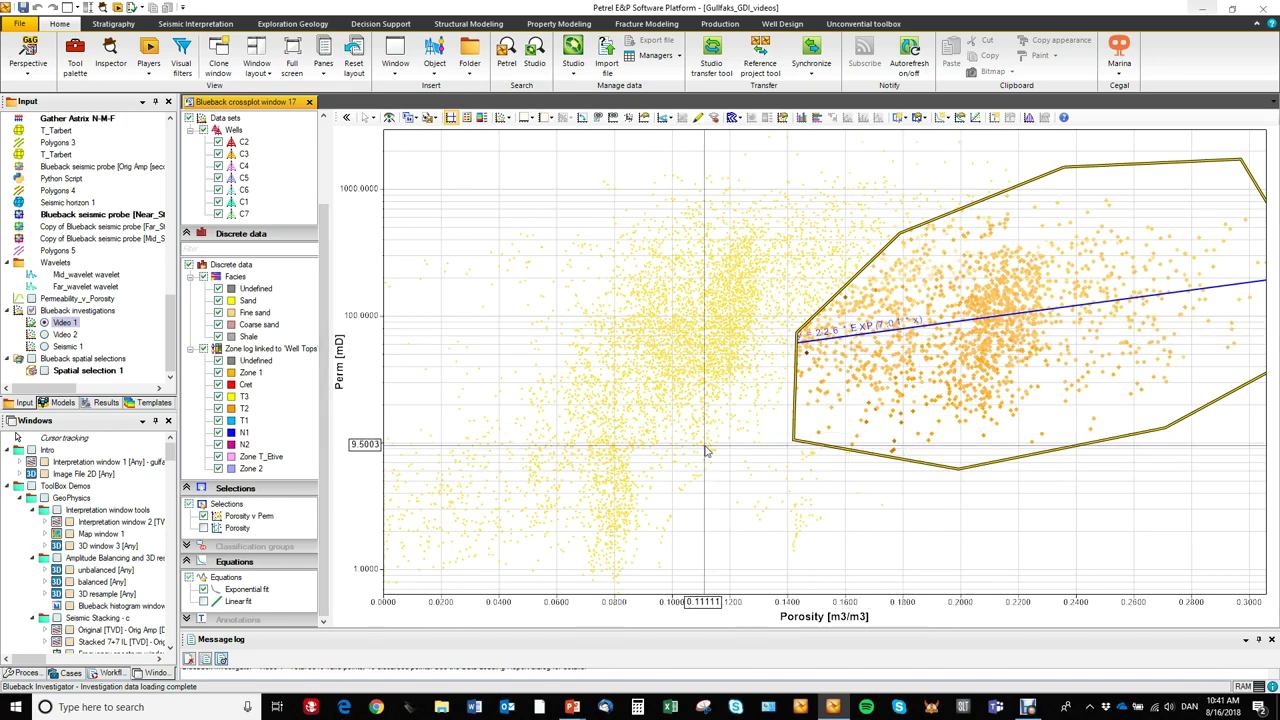
{"action": "scroll", "coordinate": [710, 447], "scroll_direction": "down", "scroll_amount": 1}
{"action": "scroll", "coordinate": [725, 435], "scroll_direction": "down", "scroll_amount": 1}
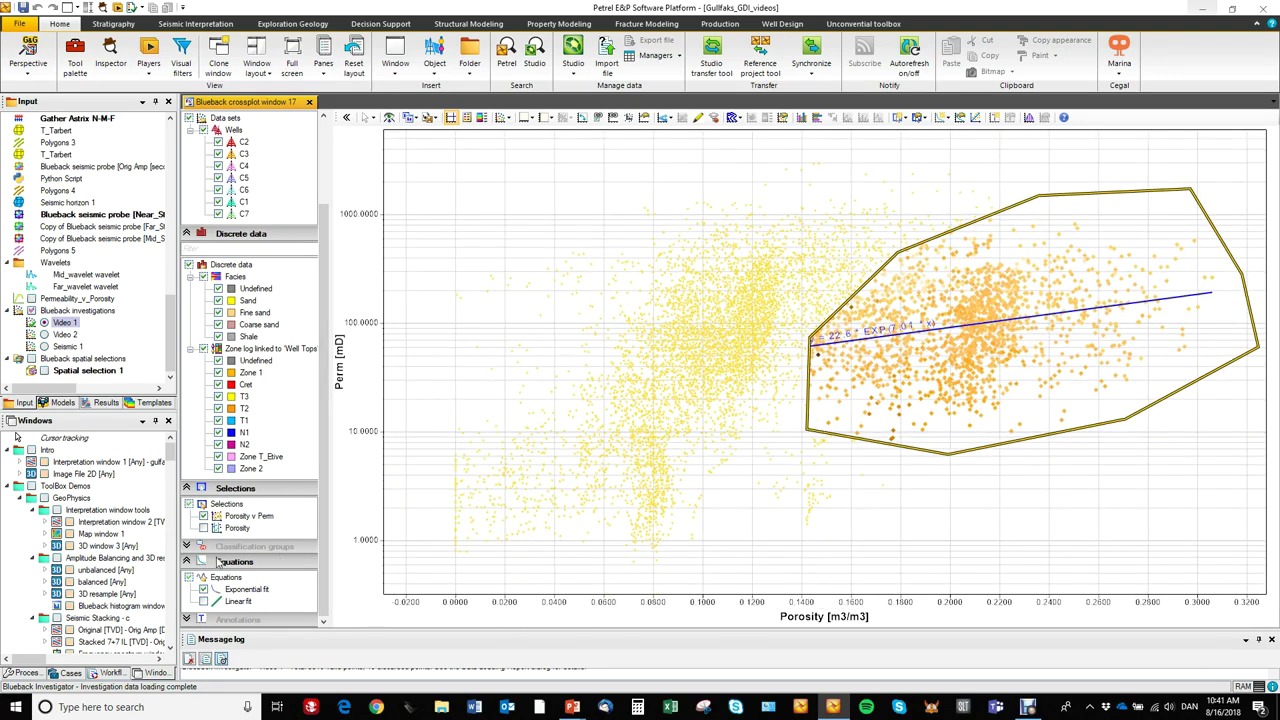
Display the Linear fit equation on the crossplot in place of the Exponential fit
{"action": "left_click", "coordinate": [204, 601]}
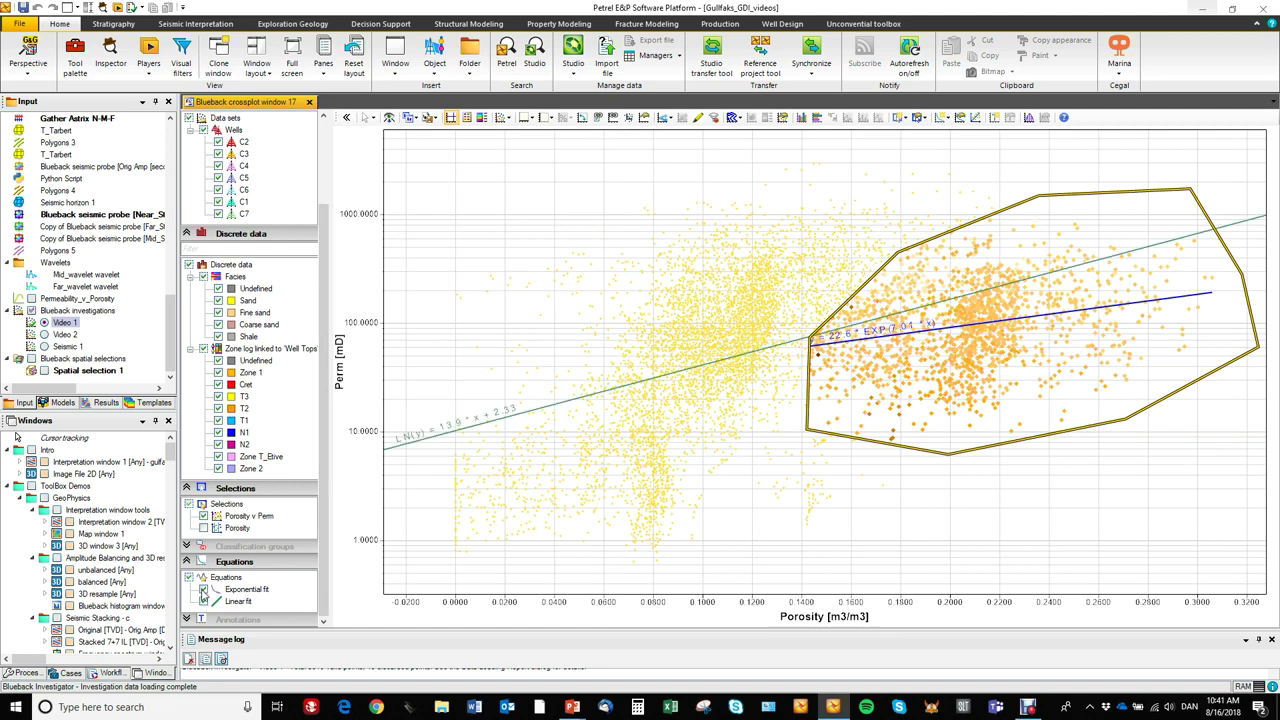
{"action": "left_click", "coordinate": [204, 590]}
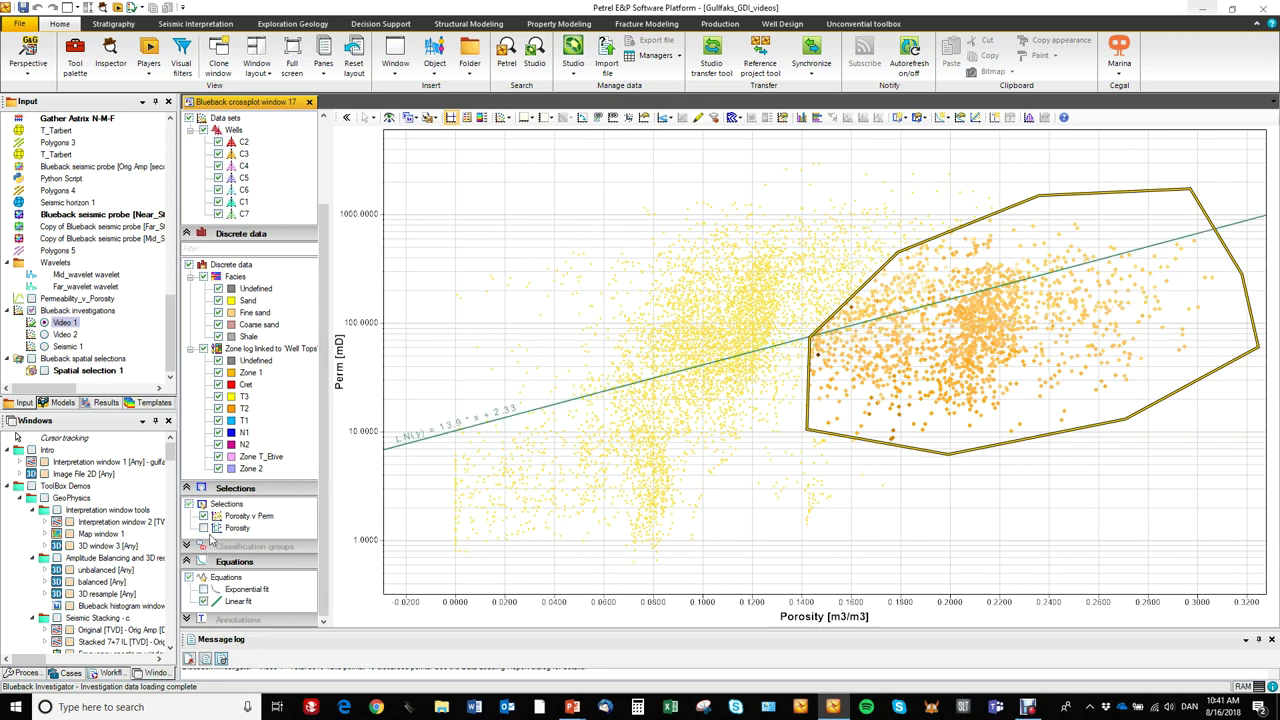
Turn off the Porosity v Perm selection and the Linear fit equation, and show the crossplot legend
{"action": "left_click", "coordinate": [203, 515]}
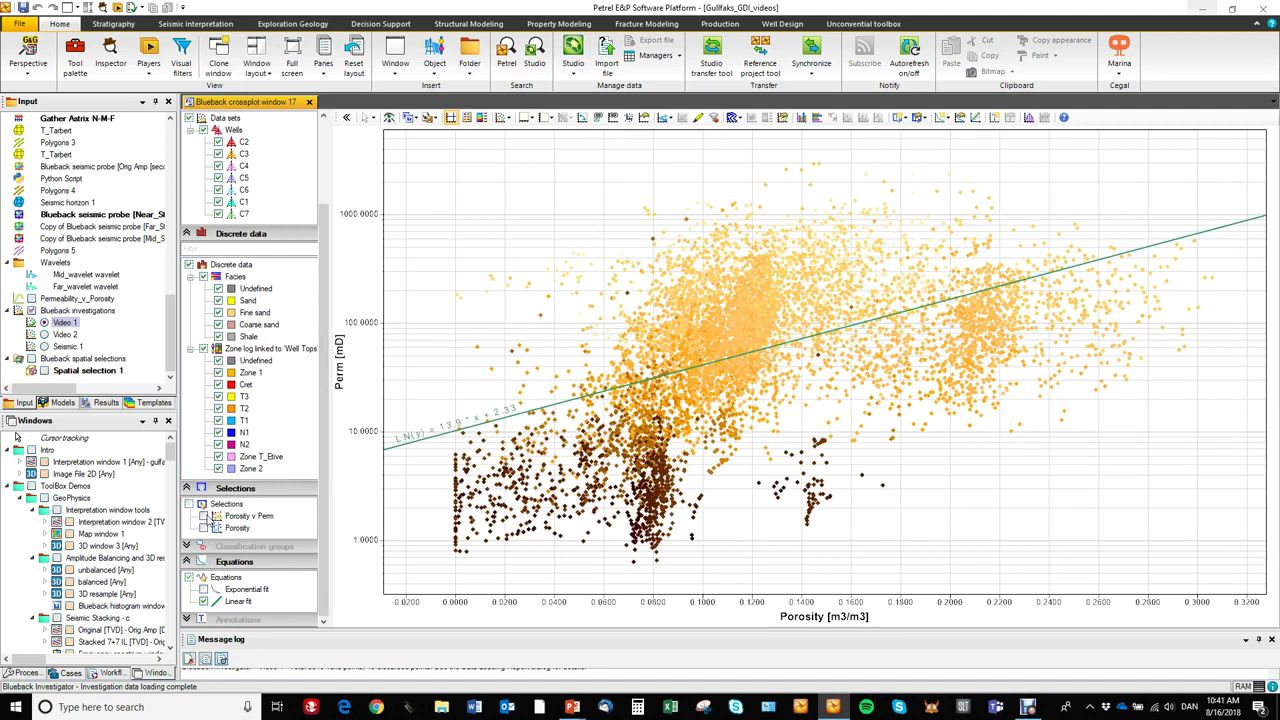
{"action": "left_click", "coordinate": [204, 601]}
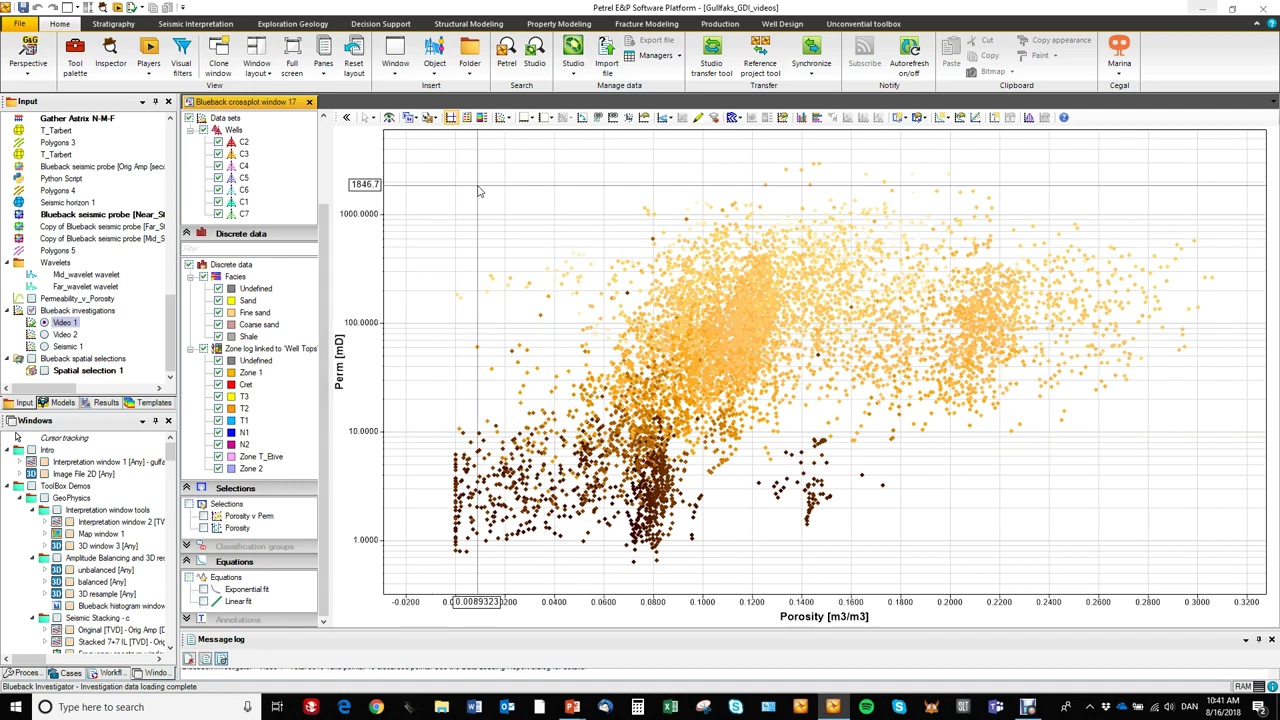
{"action": "left_click", "coordinate": [473, 120]}
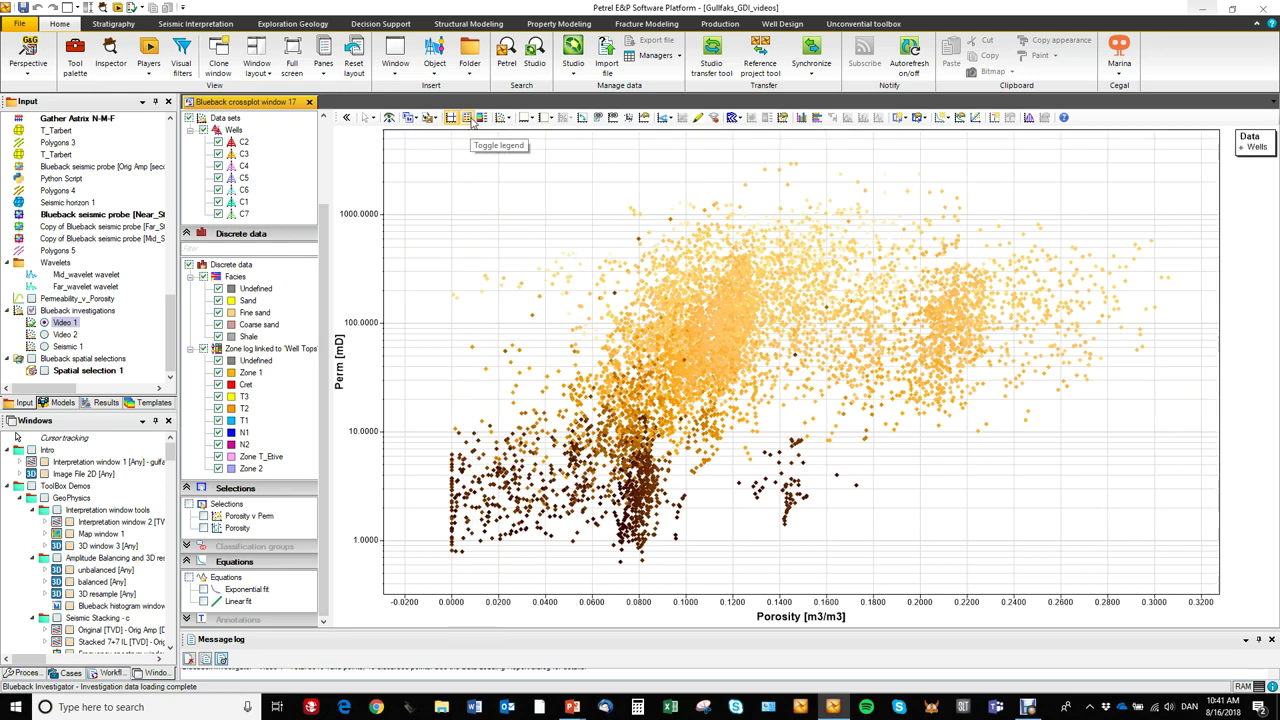
Preview the crossplot points colored by Data sets and by Facies
{"action": "left_click_drag", "start_coordinate": [323, 223], "coordinate": [313, 137]}
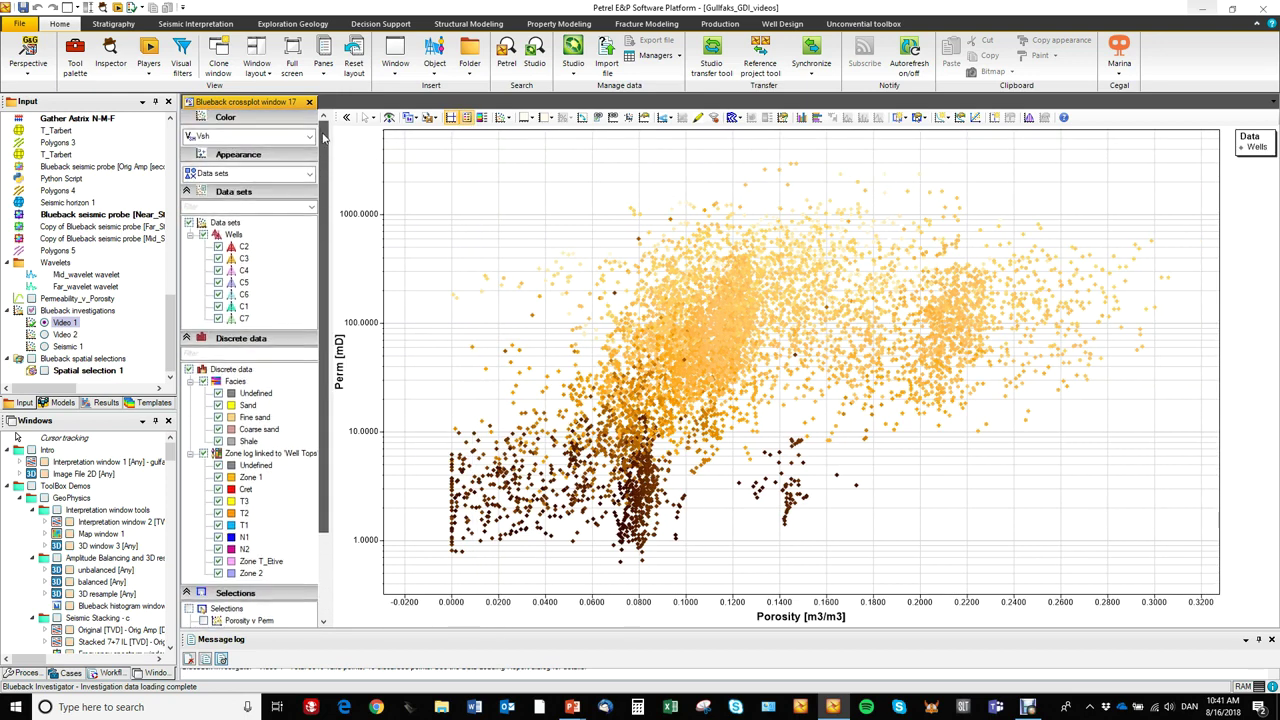
{"action": "left_click", "coordinate": [312, 139]}
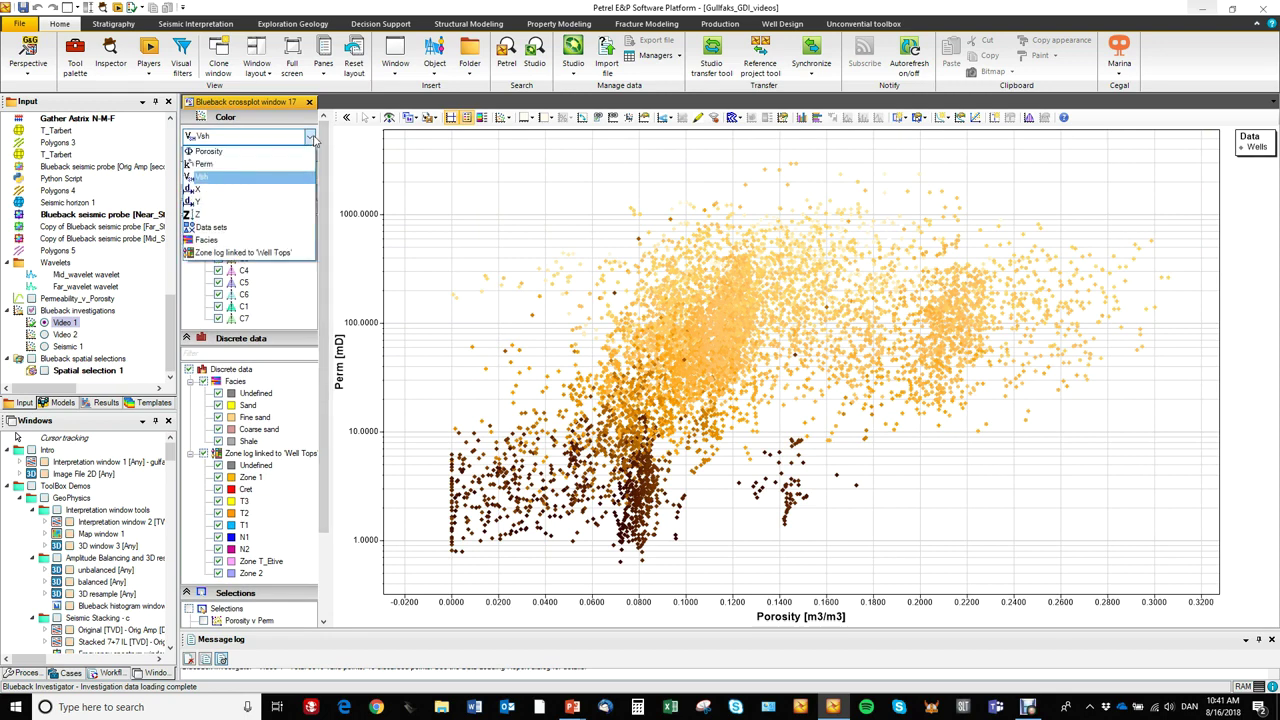
{"action": "left_click", "coordinate": [250, 228]}
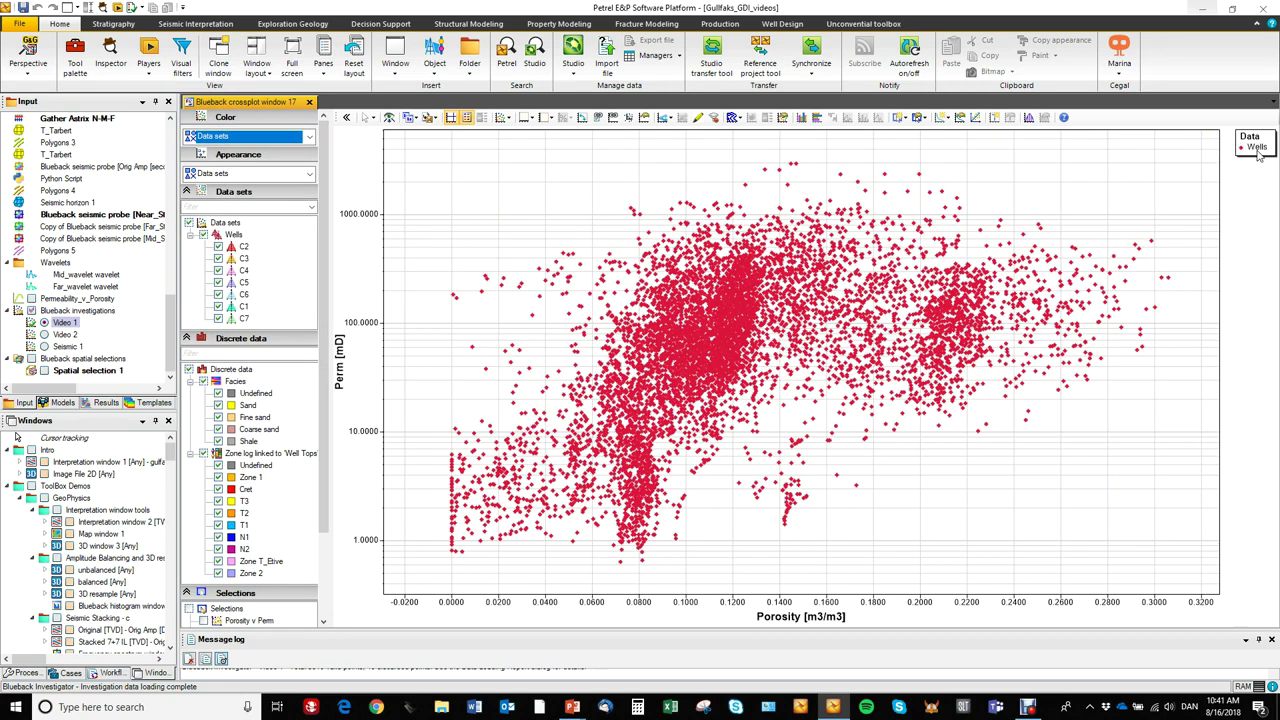
{"action": "left_click", "coordinate": [310, 139]}
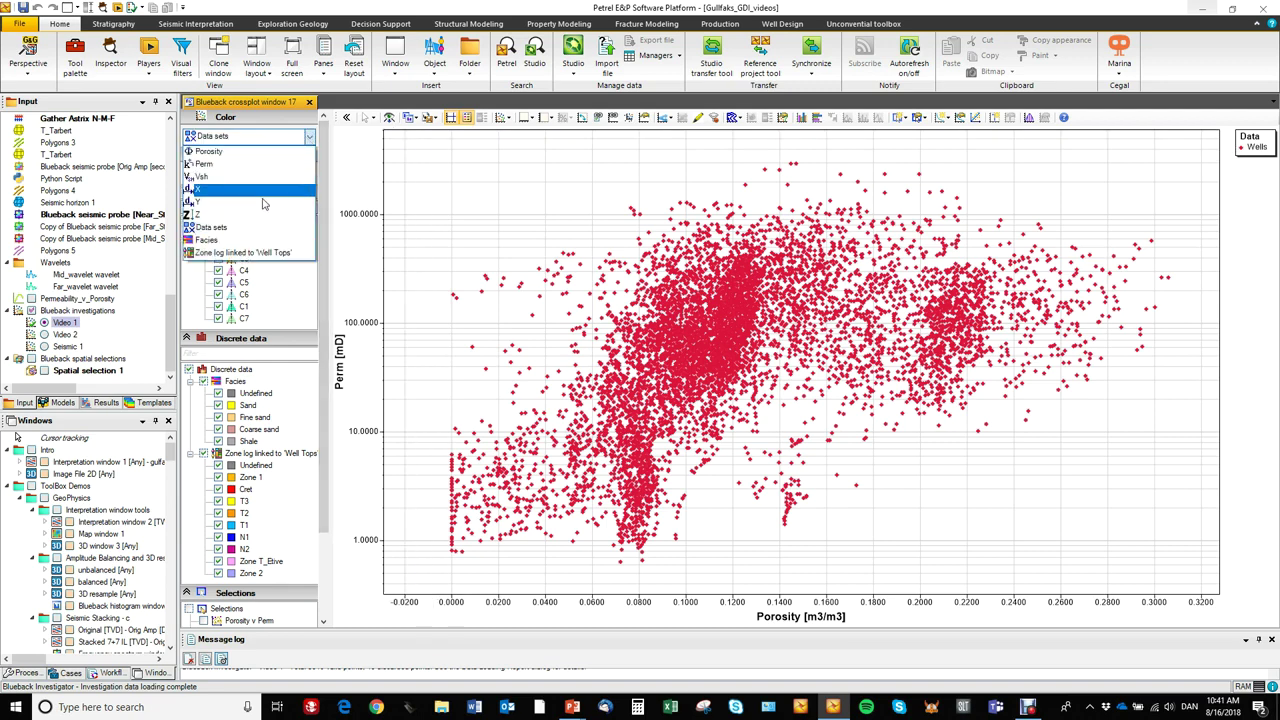
{"action": "left_click", "coordinate": [247, 232]}
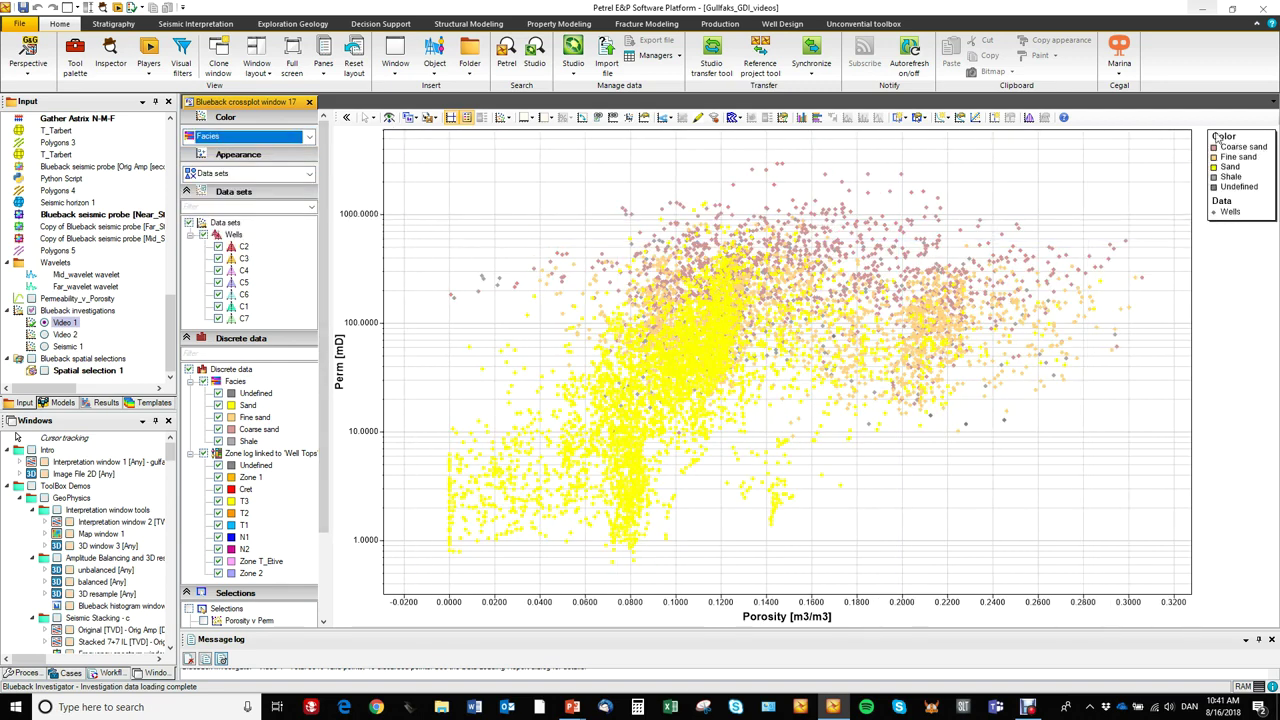
Color the crossplot points by Vsh and display the points color scale
{"action": "left_click", "coordinate": [310, 139]}
{"action": "left_click", "coordinate": [203, 176]}
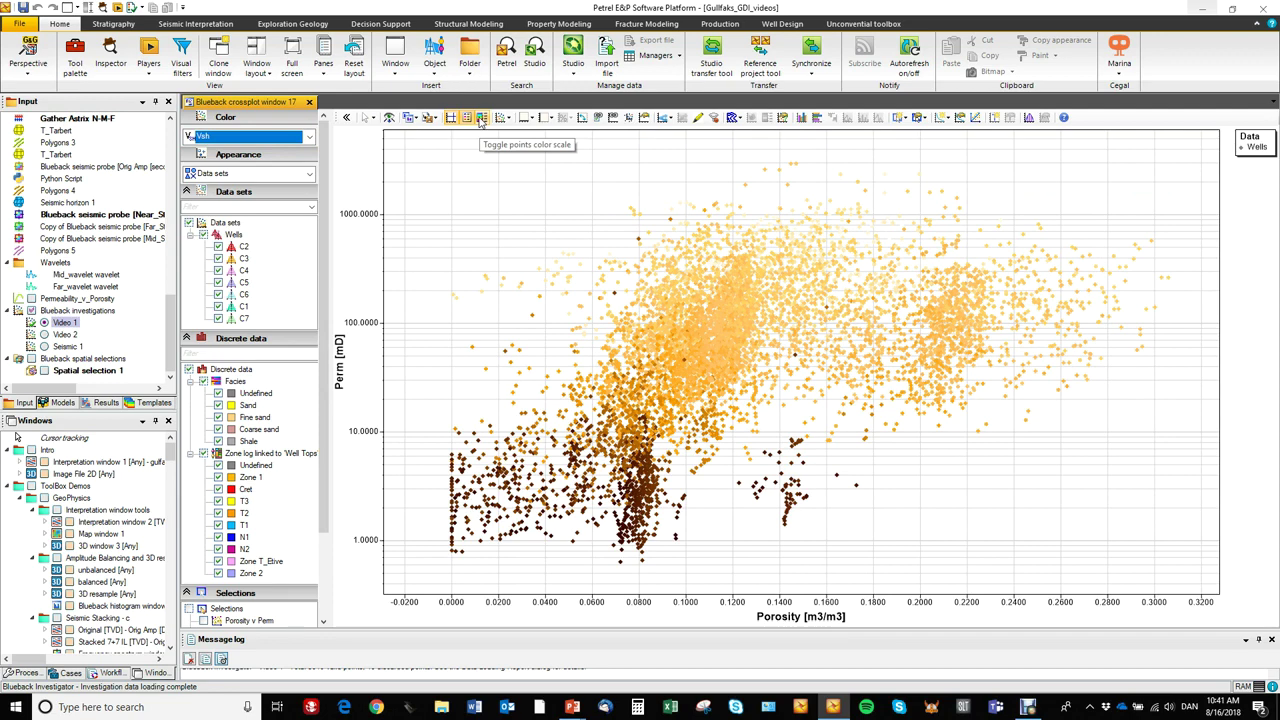
{"action": "left_click", "coordinate": [480, 118]}
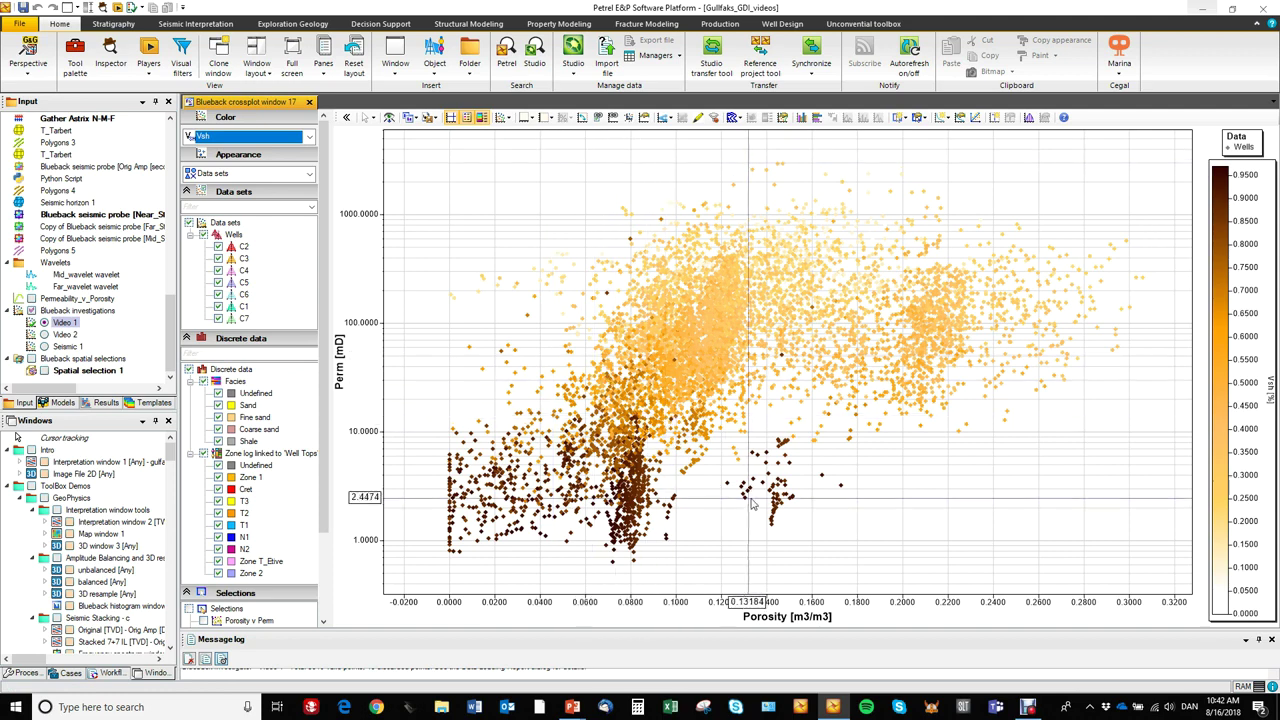
Review the data set and its dimension inputs in the settings of the Video 1 investigation
{"action": "left_click", "coordinate": [63, 325]}
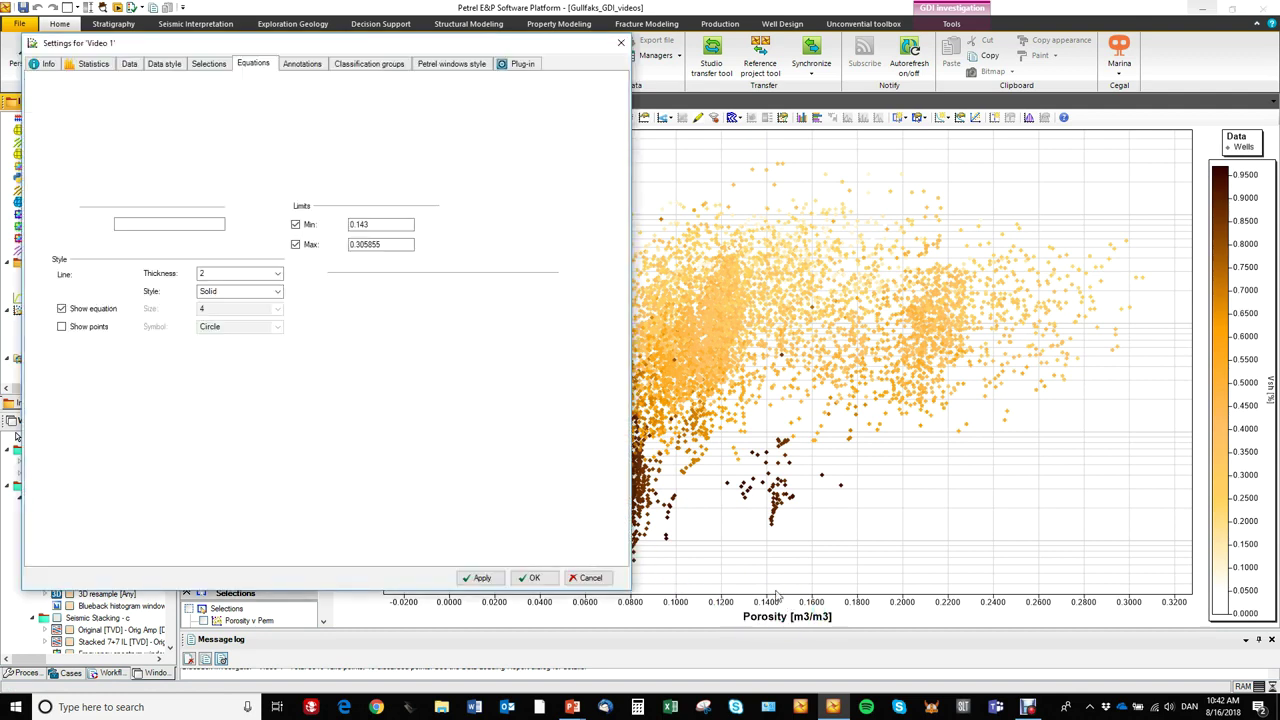
{"action": "left_click", "coordinate": [128, 64]}
{"action": "left_click", "coordinate": [123, 120]}
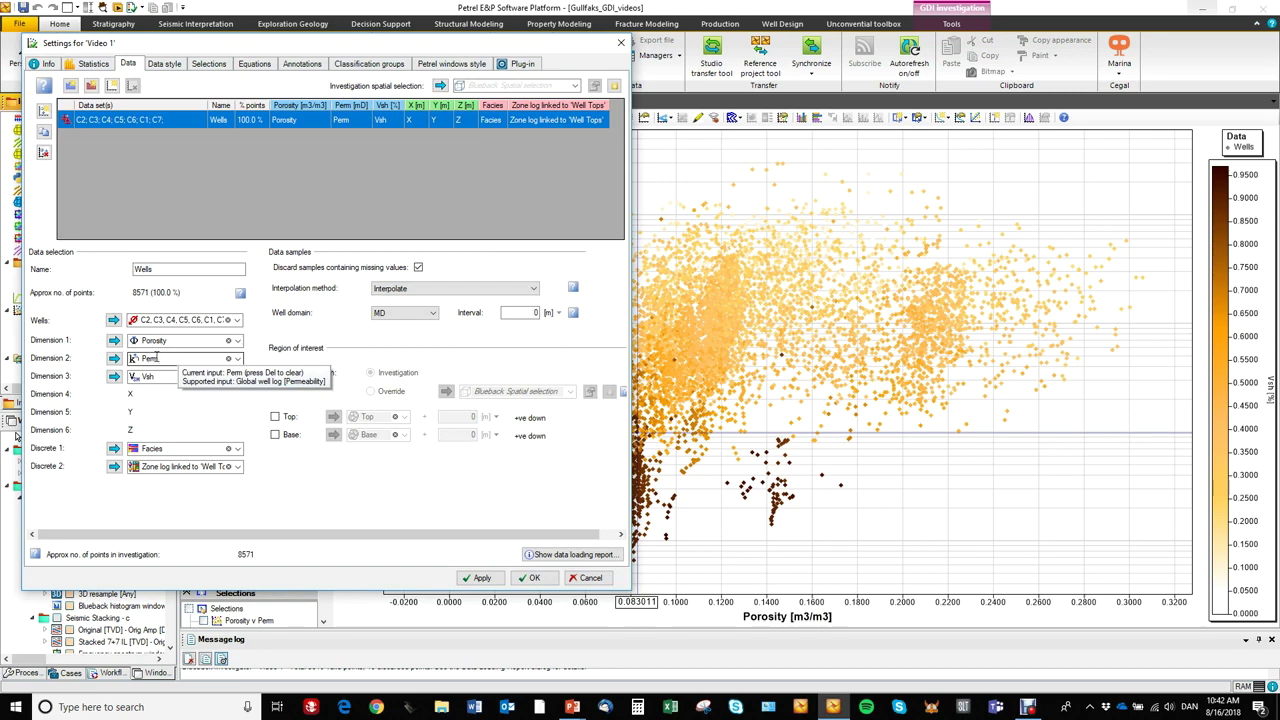
{"action": "left_click", "coordinate": [530, 578]}
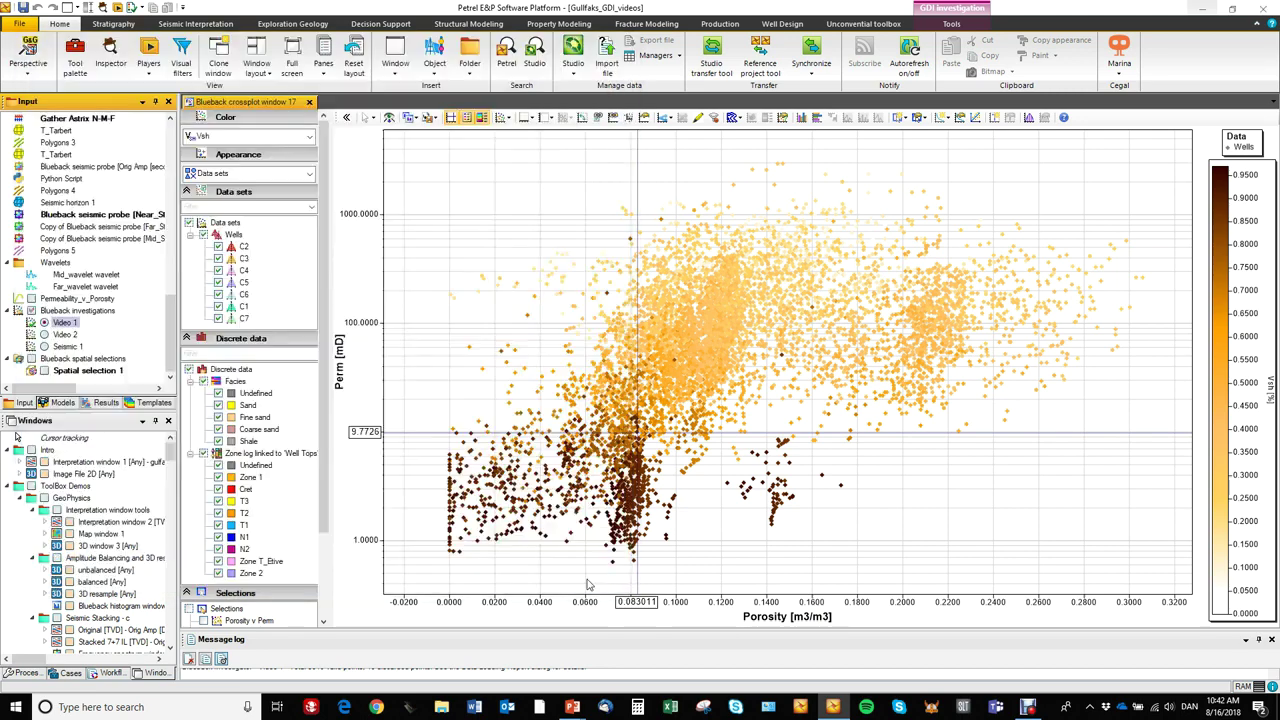
Preview X as the vertical axis data, restore Perm, and swap the crossplot axes back and forth
{"action": "left_click", "coordinate": [551, 118]}
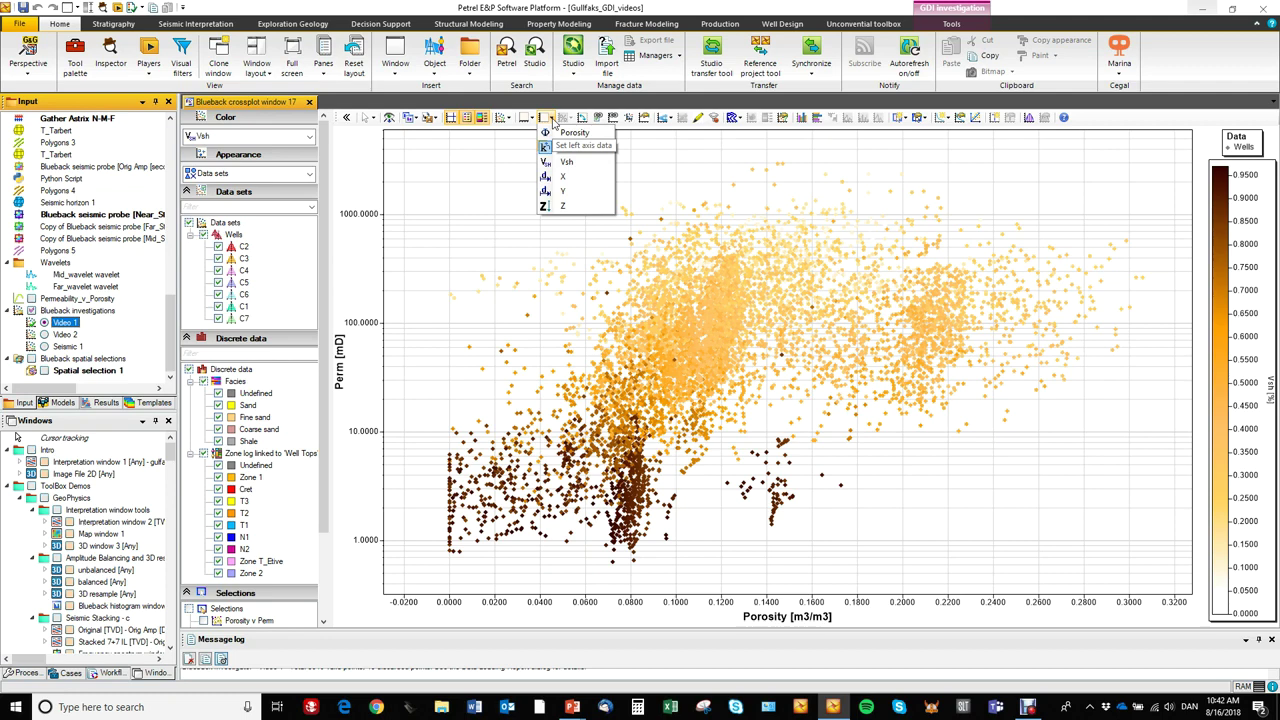
{"action": "left_click", "coordinate": [564, 190]}
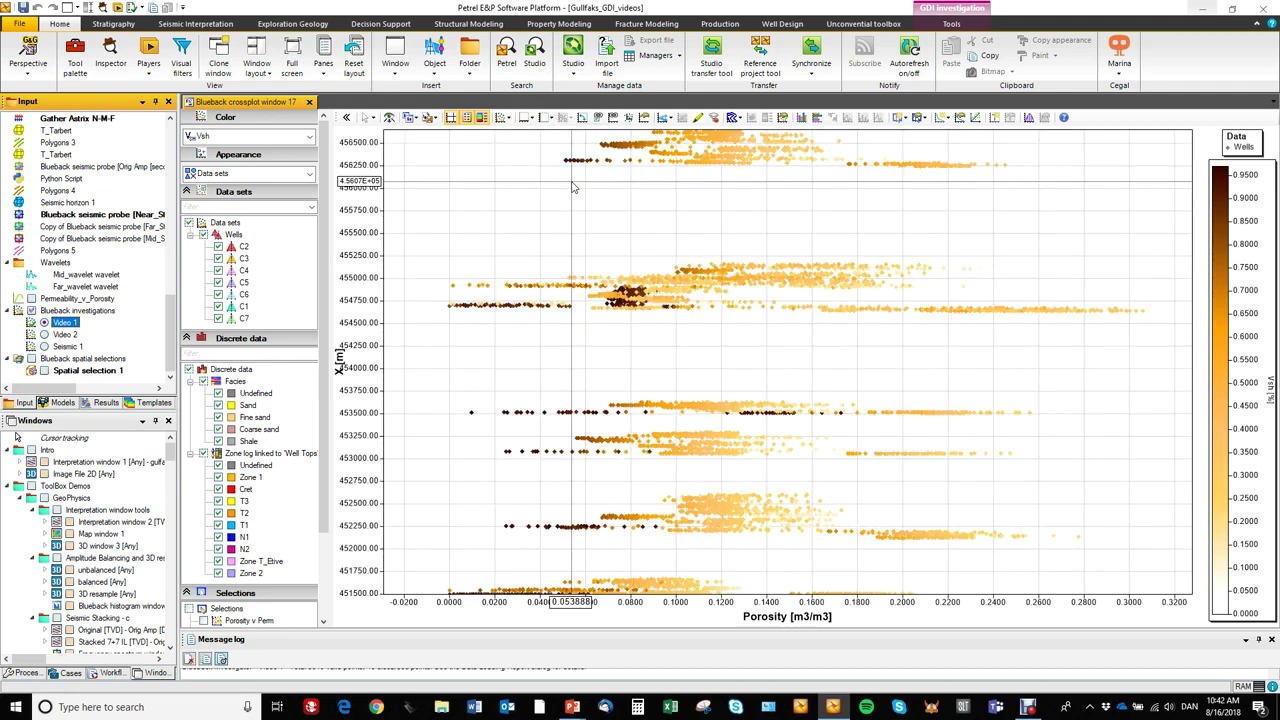
{"action": "left_click", "coordinate": [546, 118]}
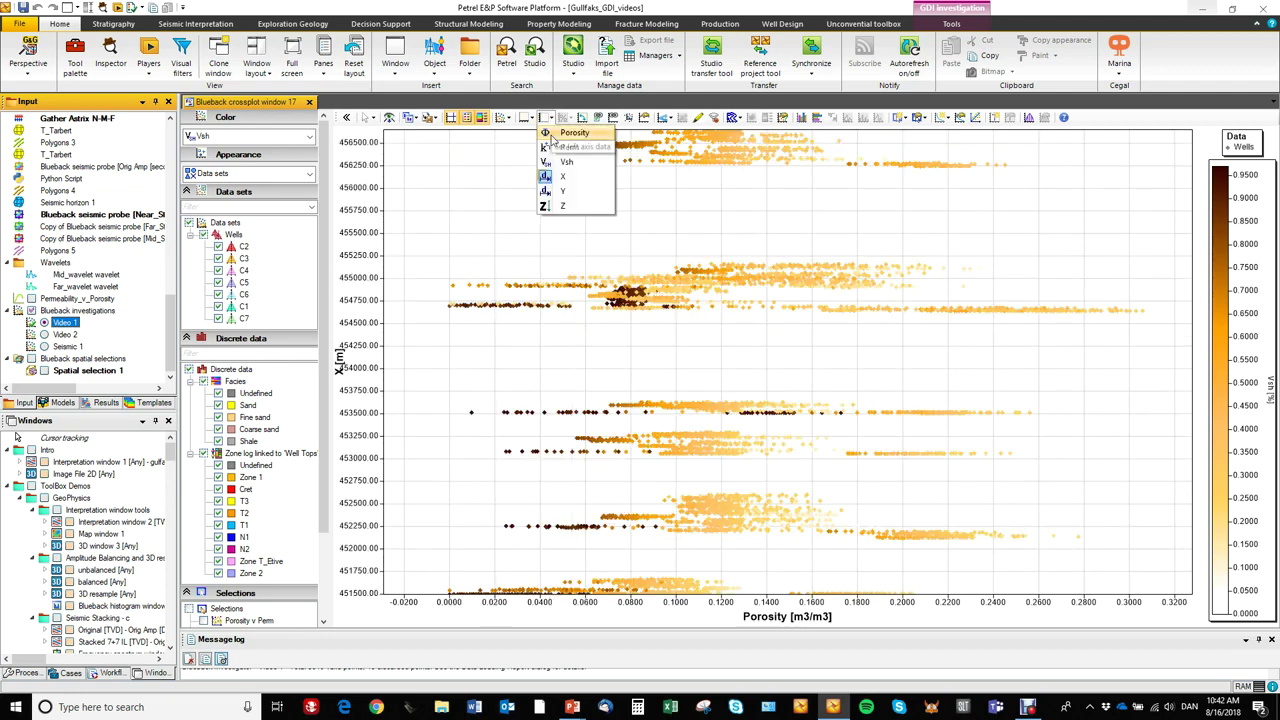
{"action": "left_click", "coordinate": [567, 148]}
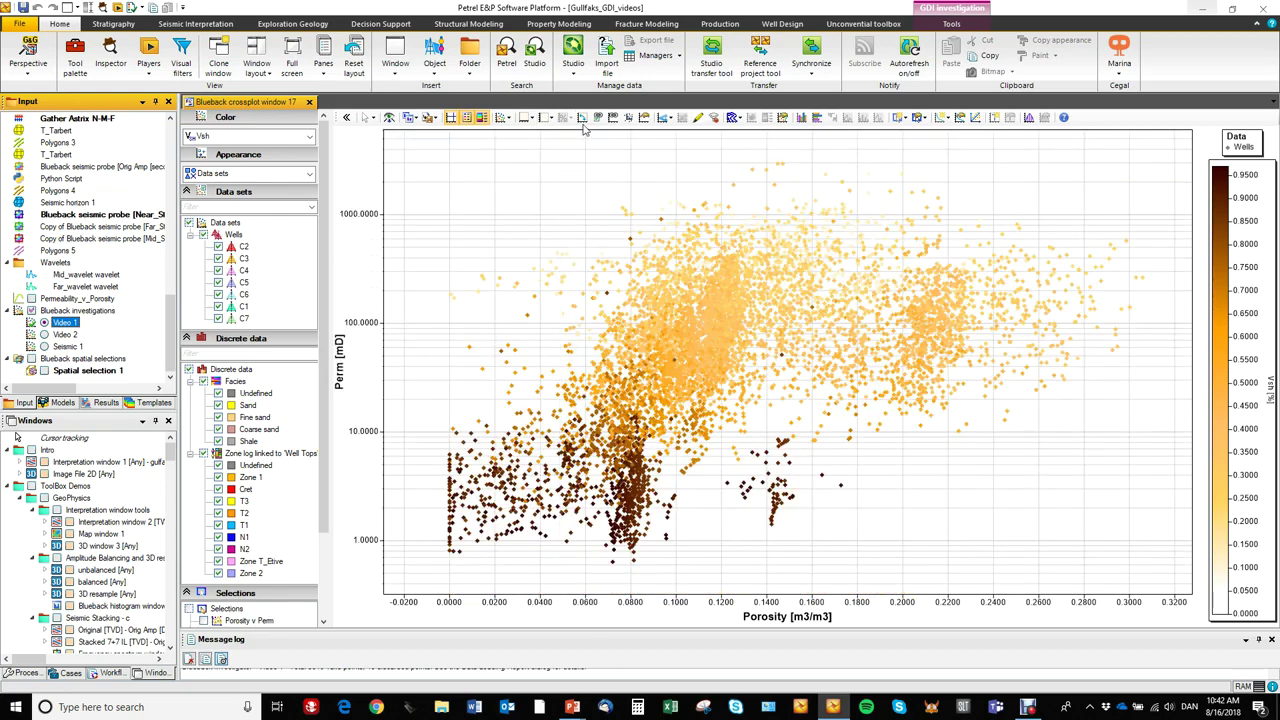
{"action": "left_click", "coordinate": [583, 118]}
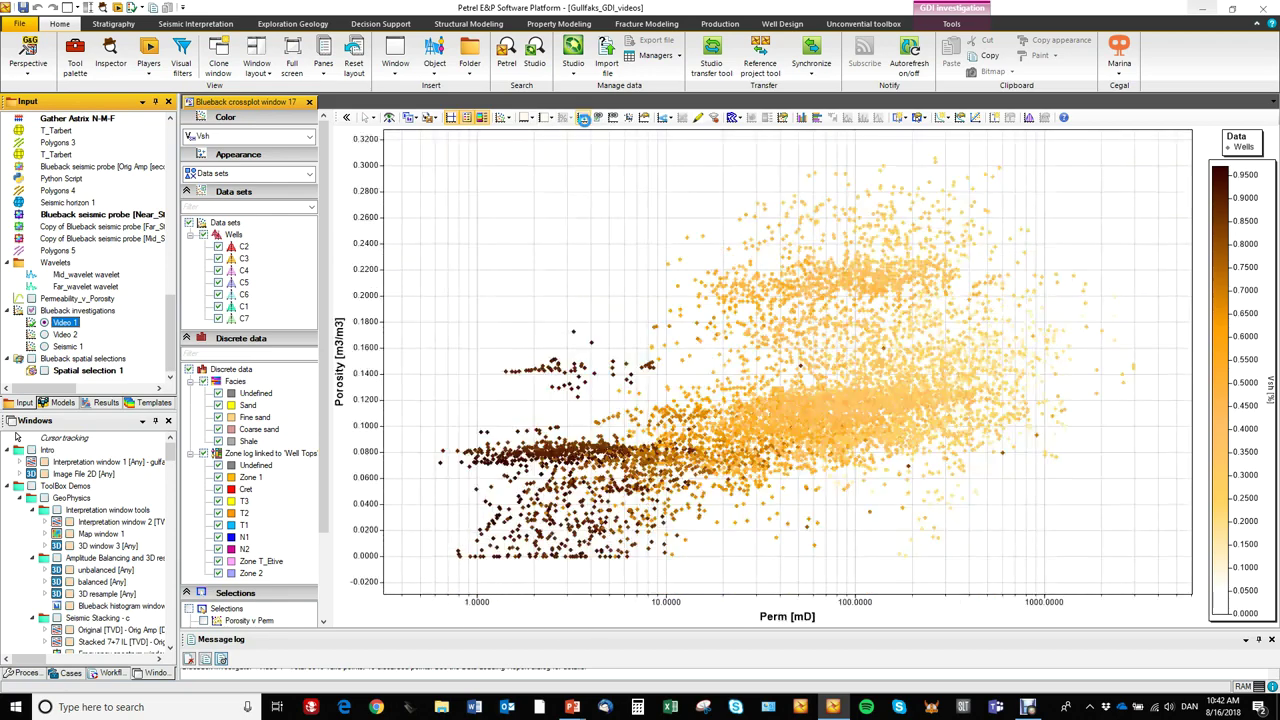
{"action": "left_click", "coordinate": [583, 118]}
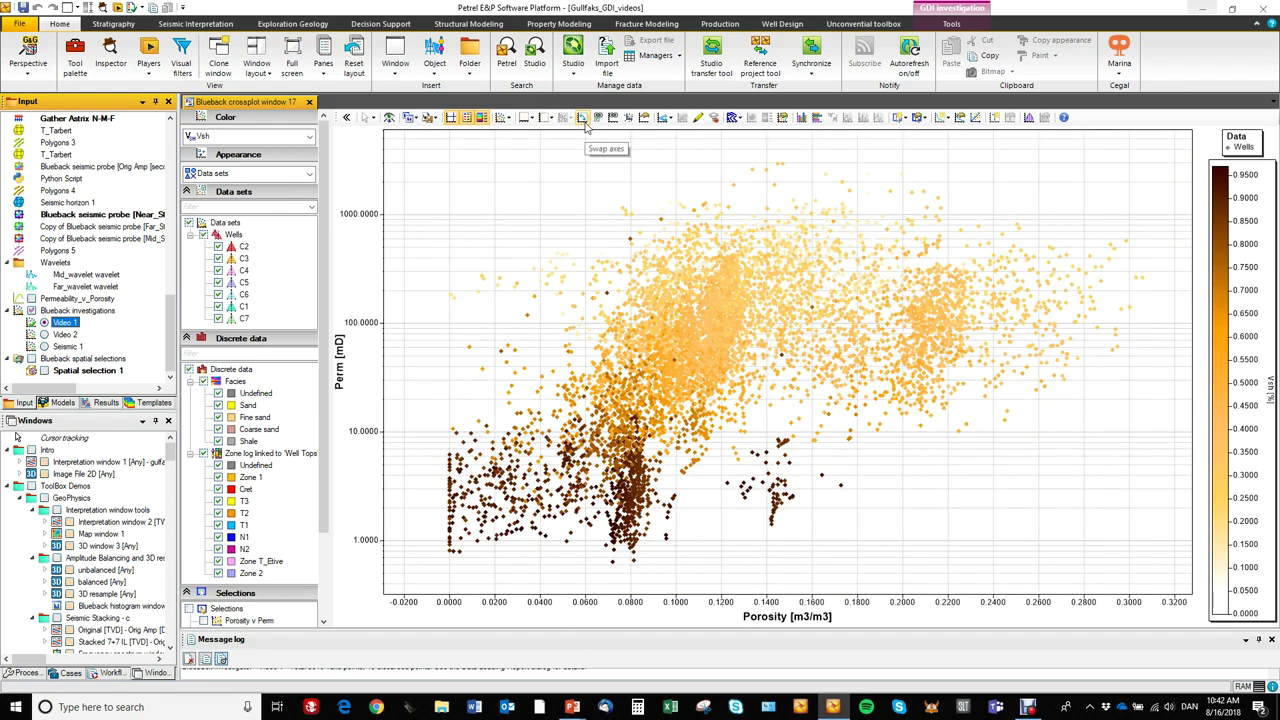
Preview the crossplot split by Facies in both plot directions and remove the split again
{"action": "left_click", "coordinate": [672, 120]}
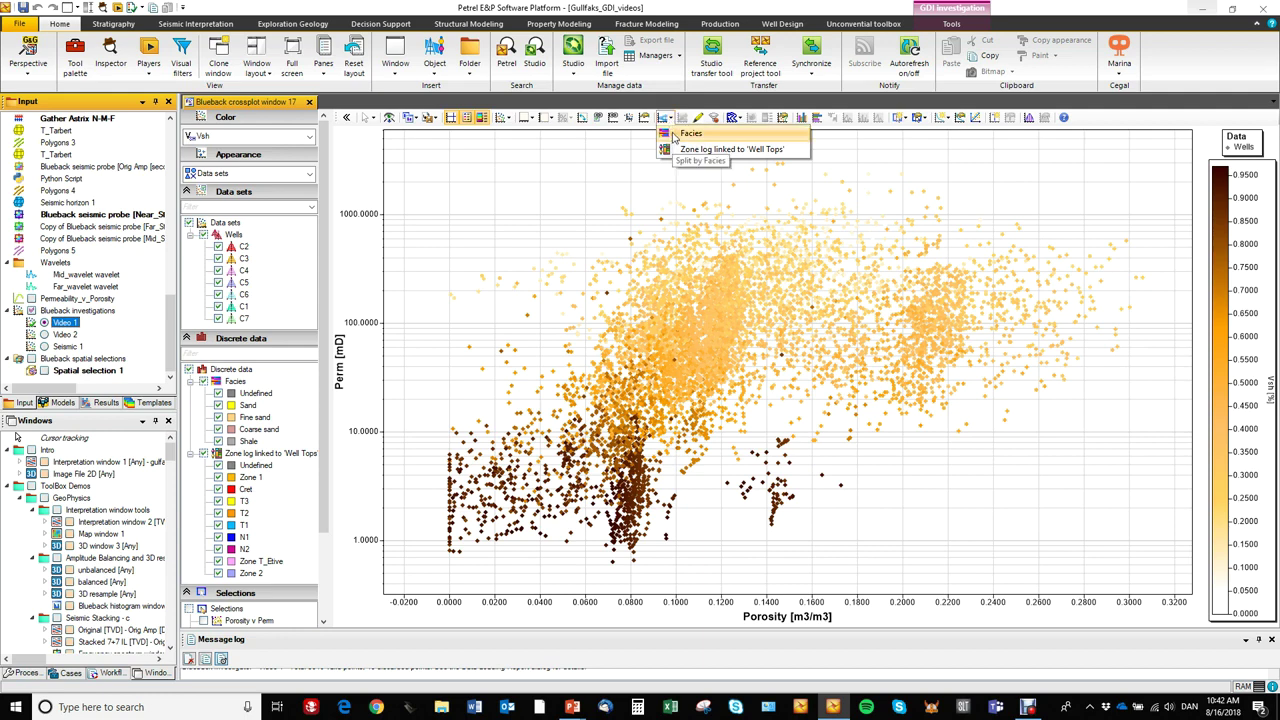
{"action": "left_click", "coordinate": [673, 133]}
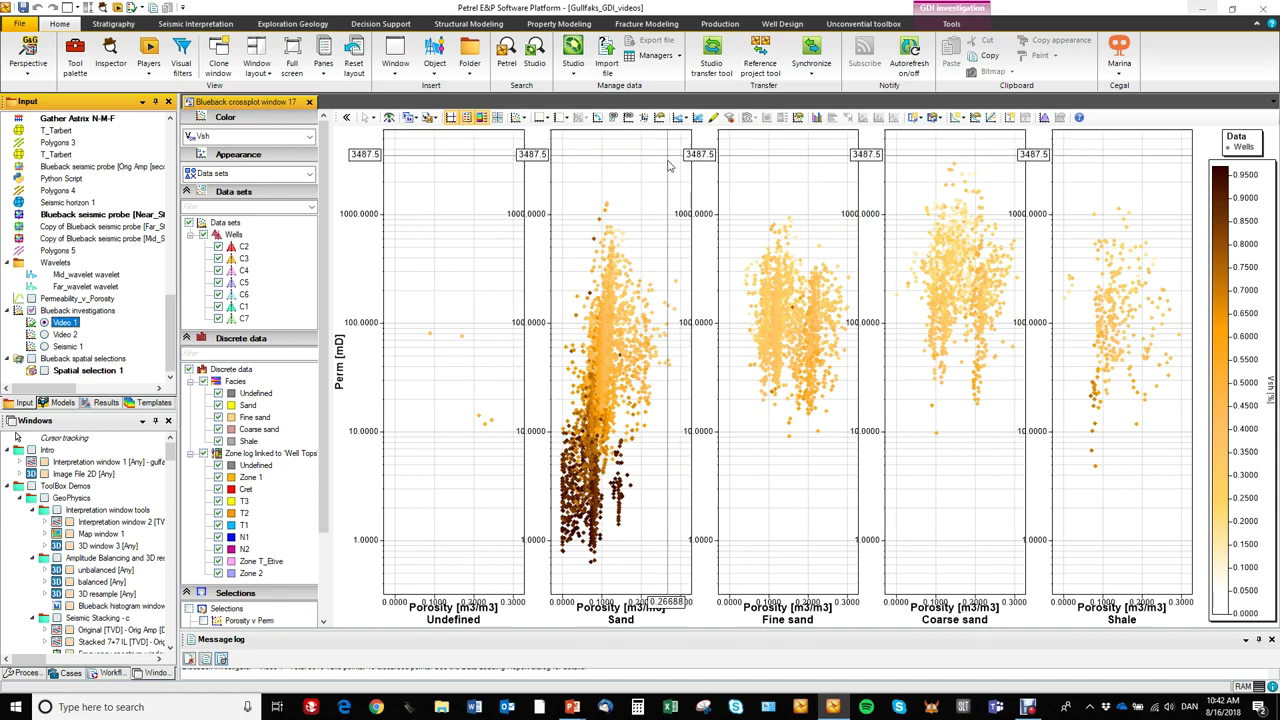
{"action": "left_click", "coordinate": [698, 118]}
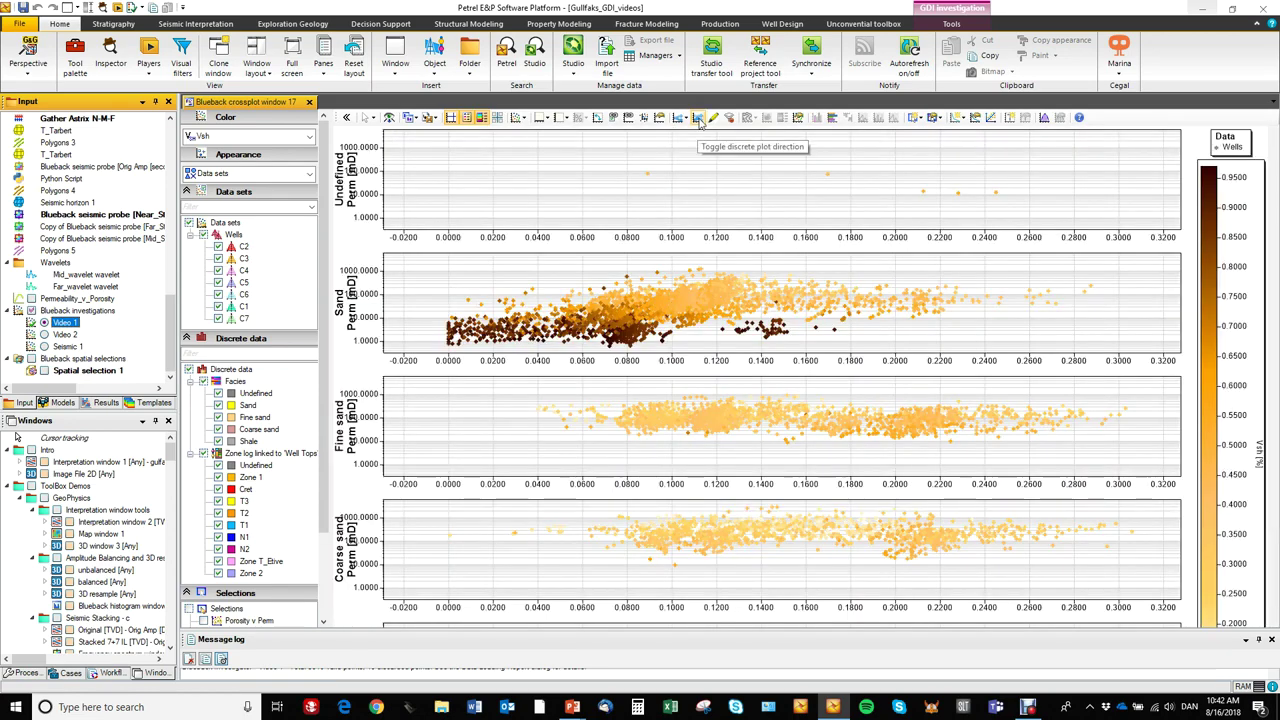
{"action": "left_click", "coordinate": [698, 118]}
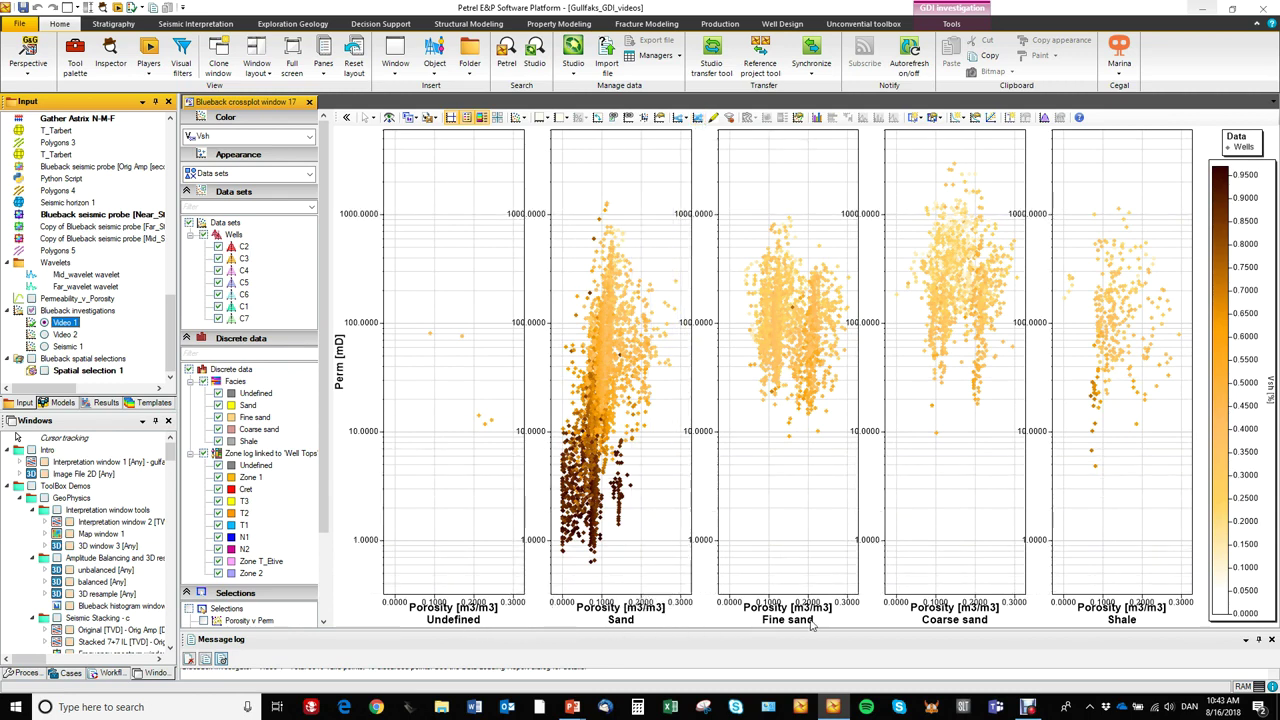
{"action": "left_click", "coordinate": [681, 118]}
{"action": "left_click", "coordinate": [702, 133]}
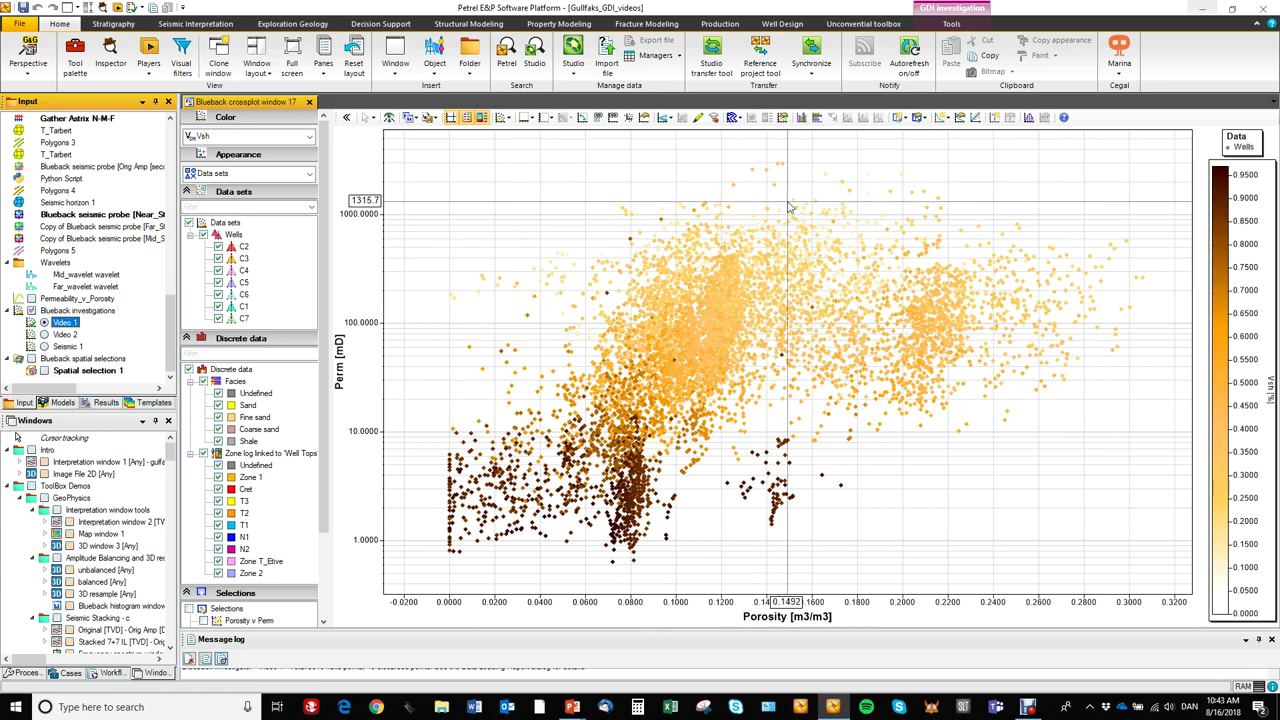
Preview the Porosity and Perm histograms beside the crossplot, flip their orientation back and forth, and hide both again
{"action": "left_click", "coordinate": [815, 118]}
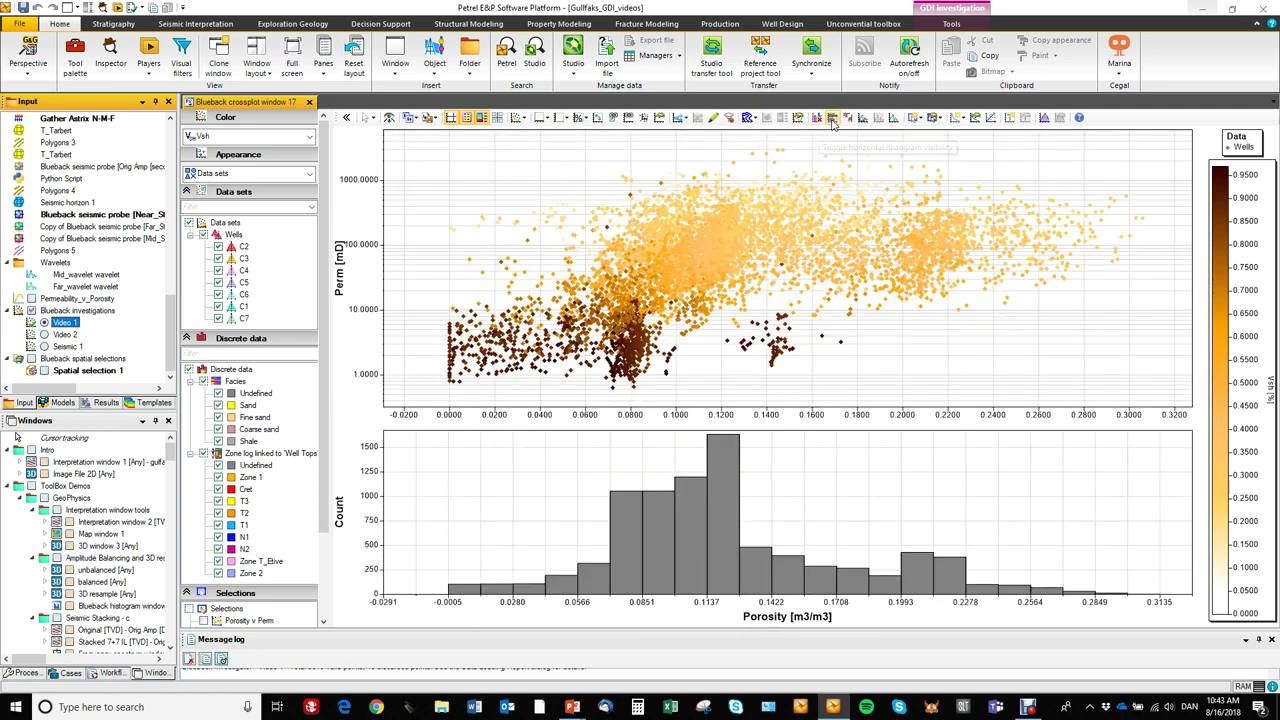
{"action": "left_click", "coordinate": [833, 119]}
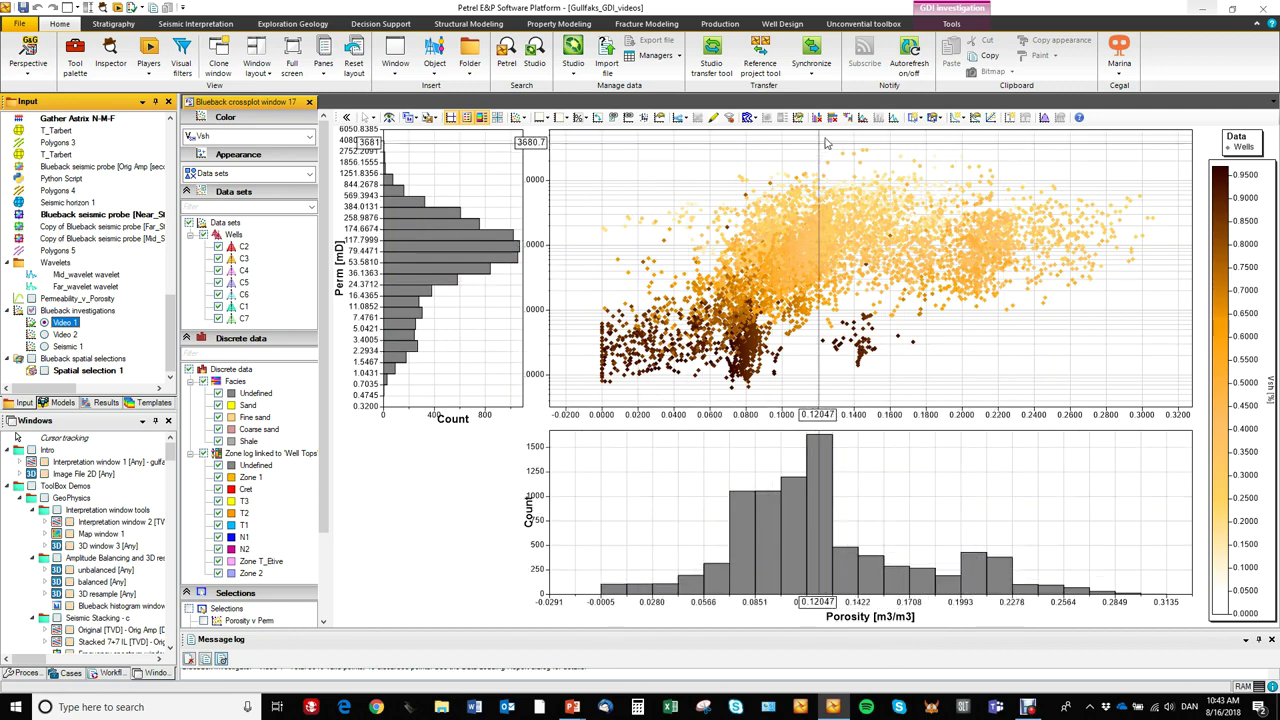
{"action": "left_click", "coordinate": [849, 117]}
{"action": "left_click", "coordinate": [849, 117]}
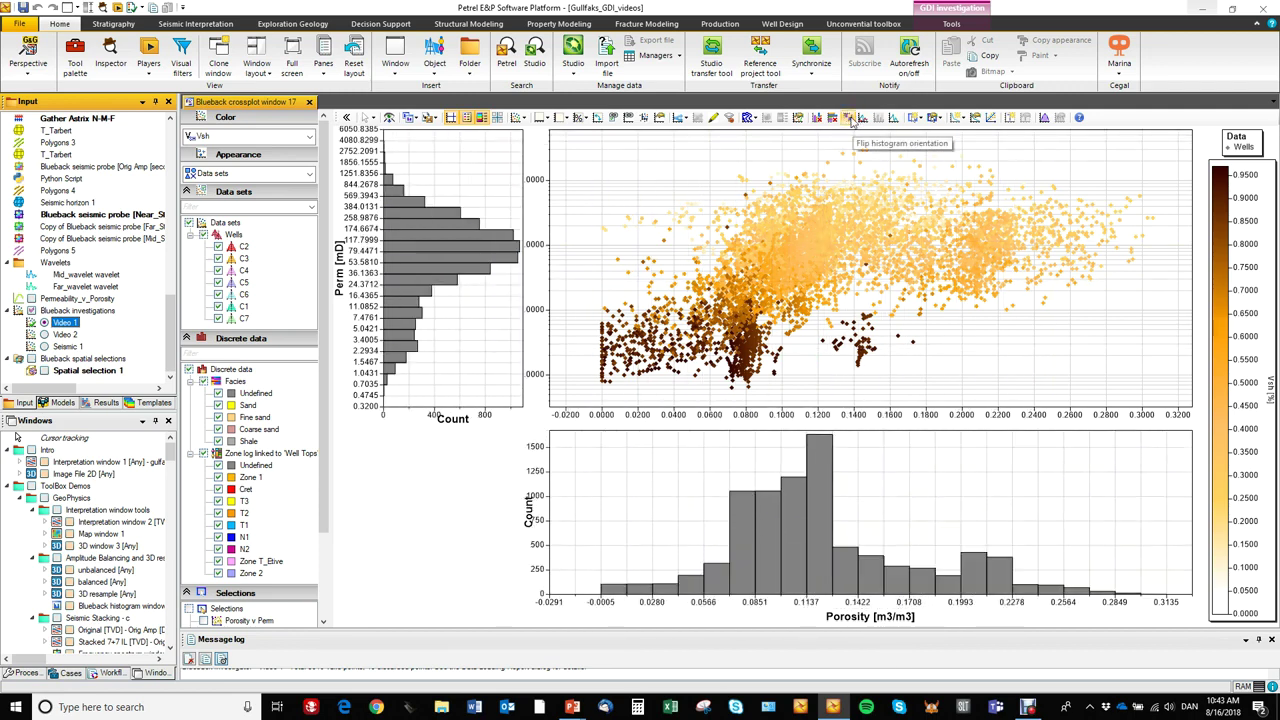
{"action": "left_click", "coordinate": [819, 118]}
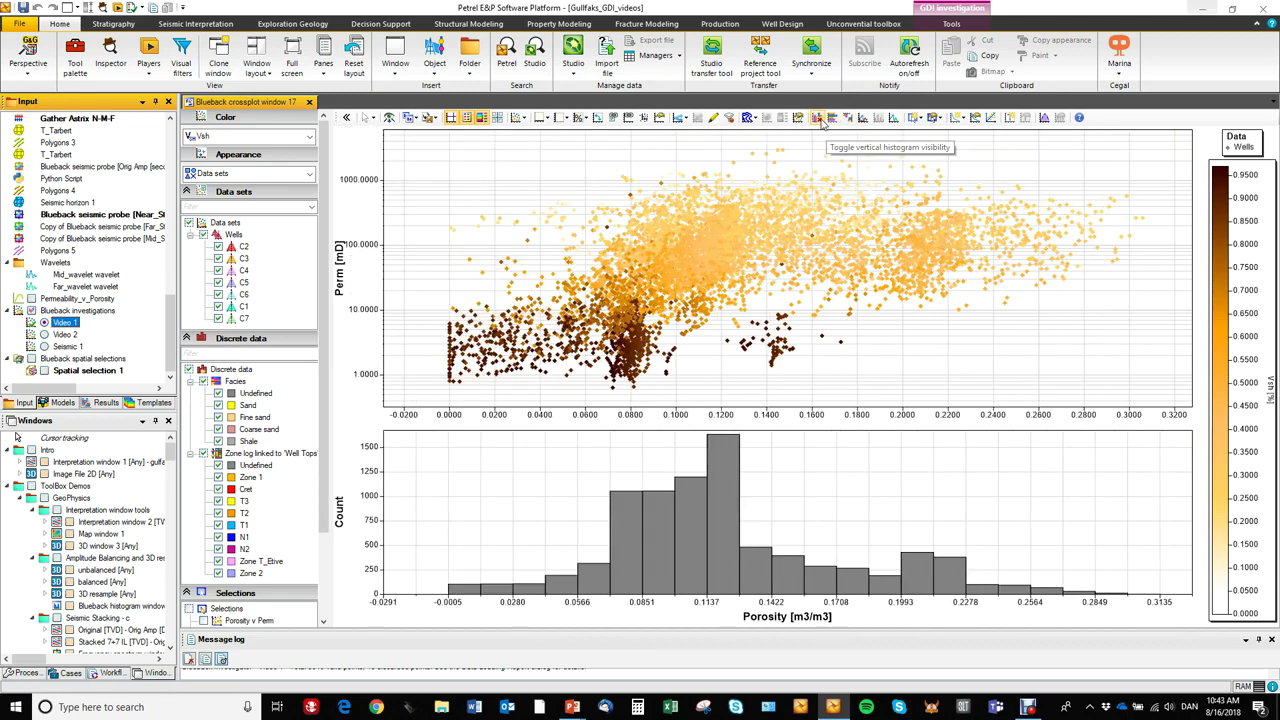
{"action": "left_click", "coordinate": [817, 118]}
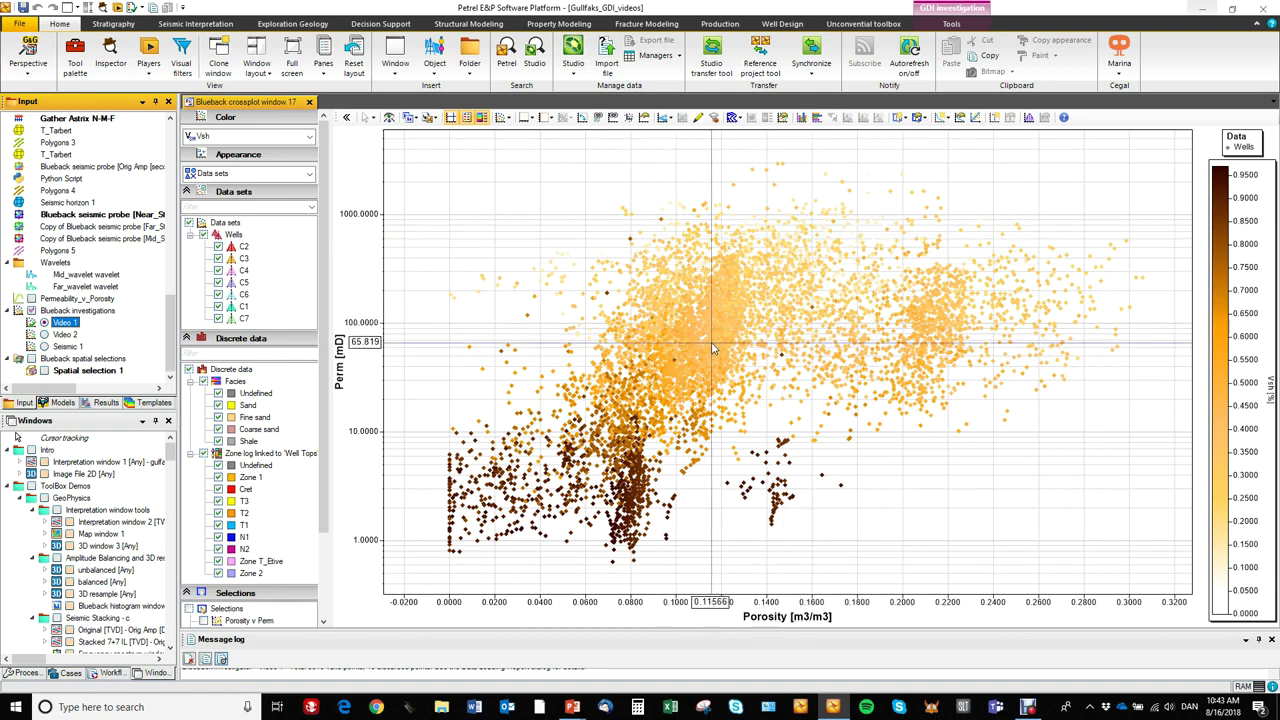
Preview contours for All points on the crossplot and remove them again
{"action": "left_click", "coordinate": [733, 119]}
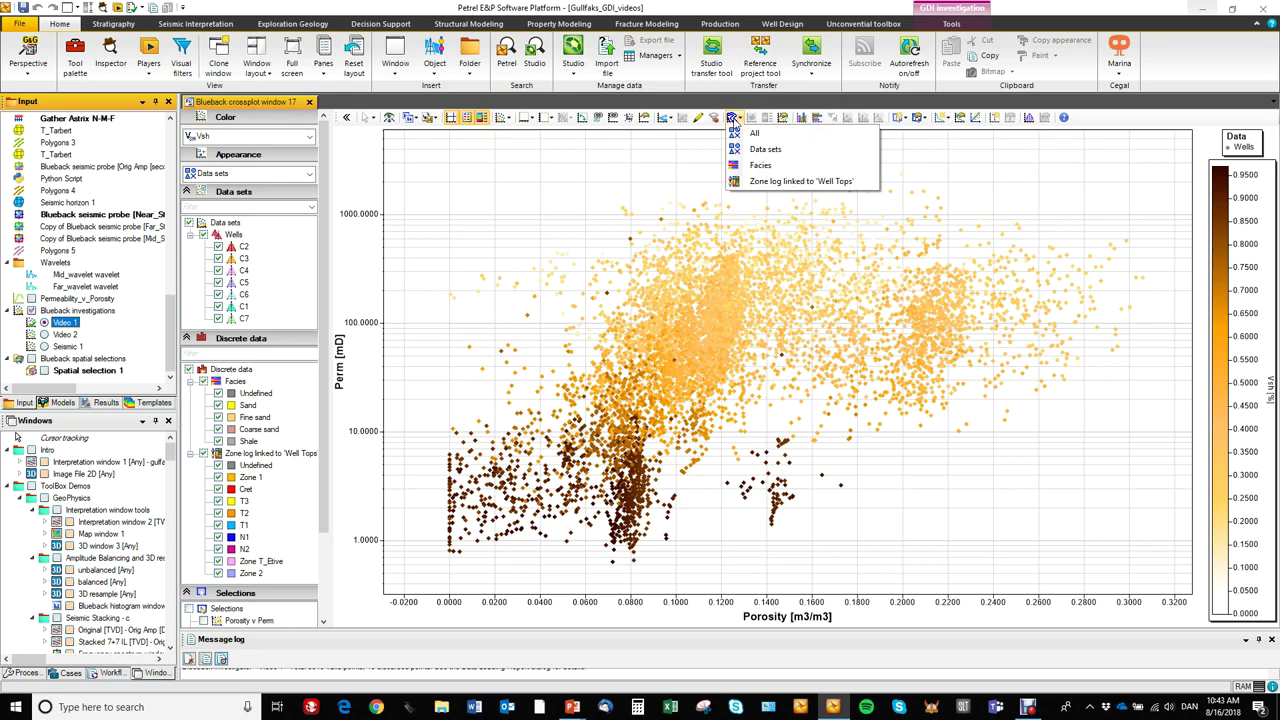
{"action": "left_click", "coordinate": [742, 131]}
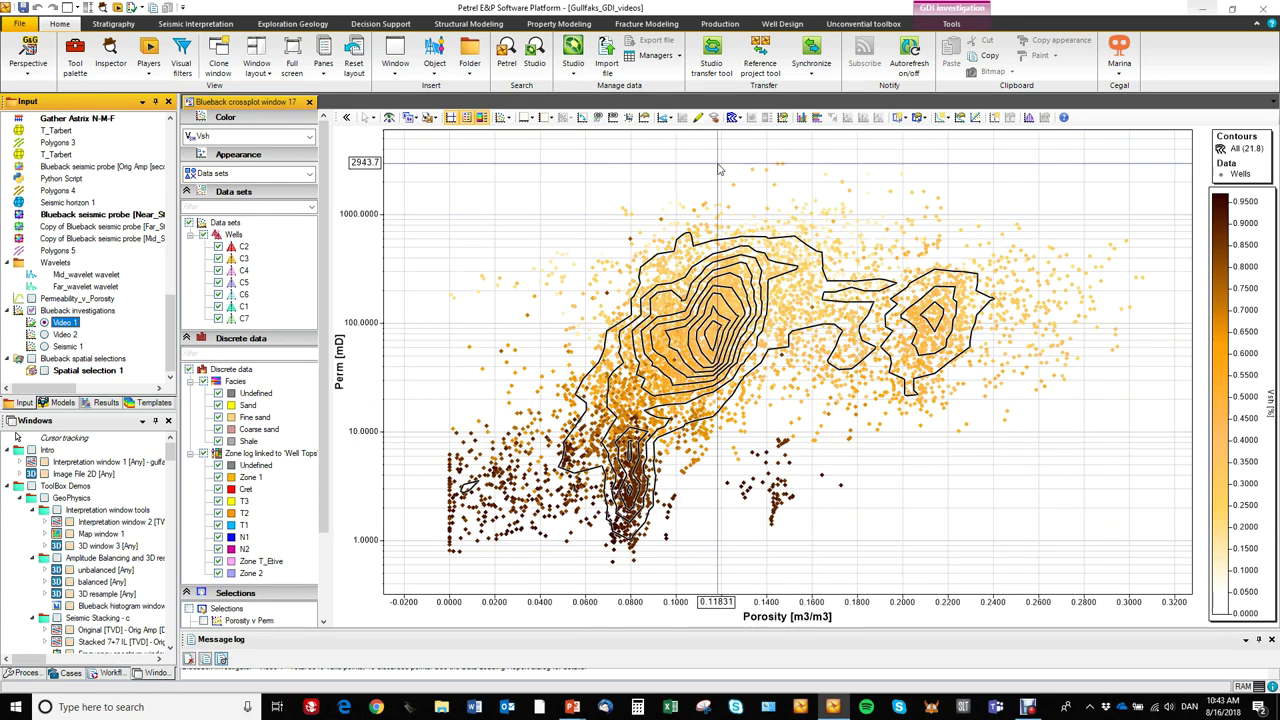
{"action": "left_click", "coordinate": [740, 119]}
{"action": "left_click", "coordinate": [754, 133]}
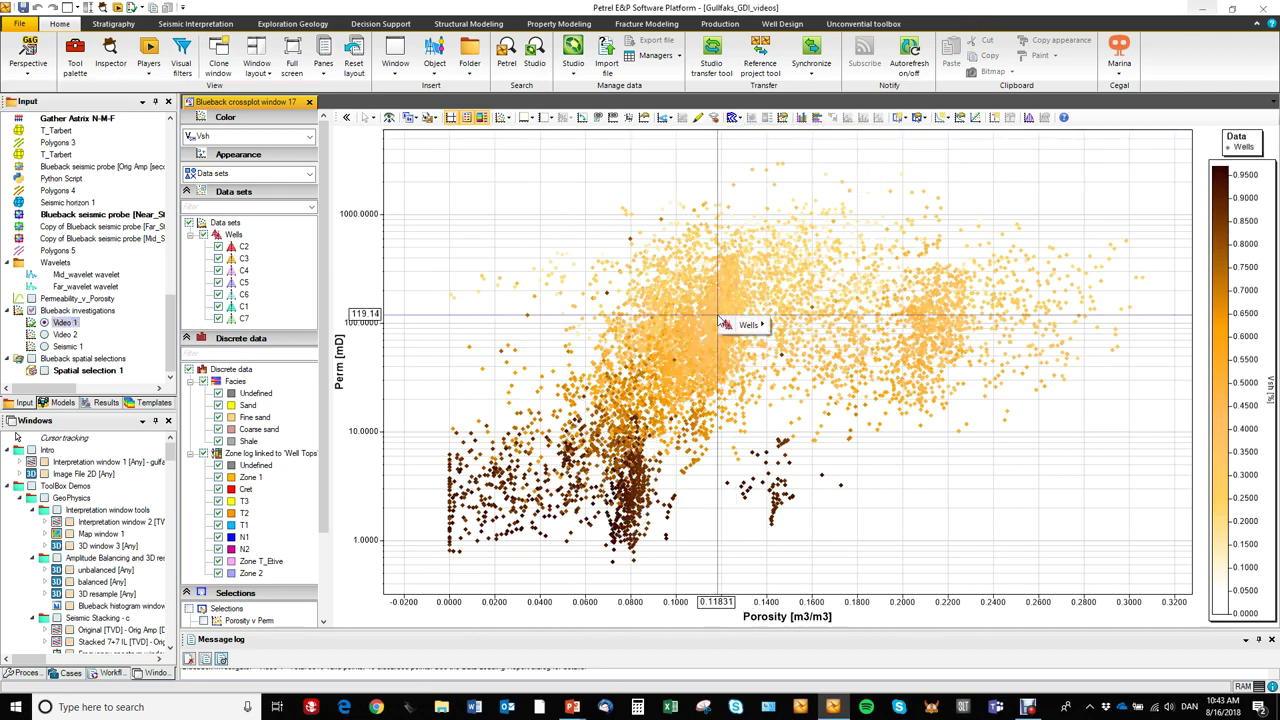
Show the Wells data set as point density on the crossplot
{"action": "right_click", "coordinate": [740, 327]}
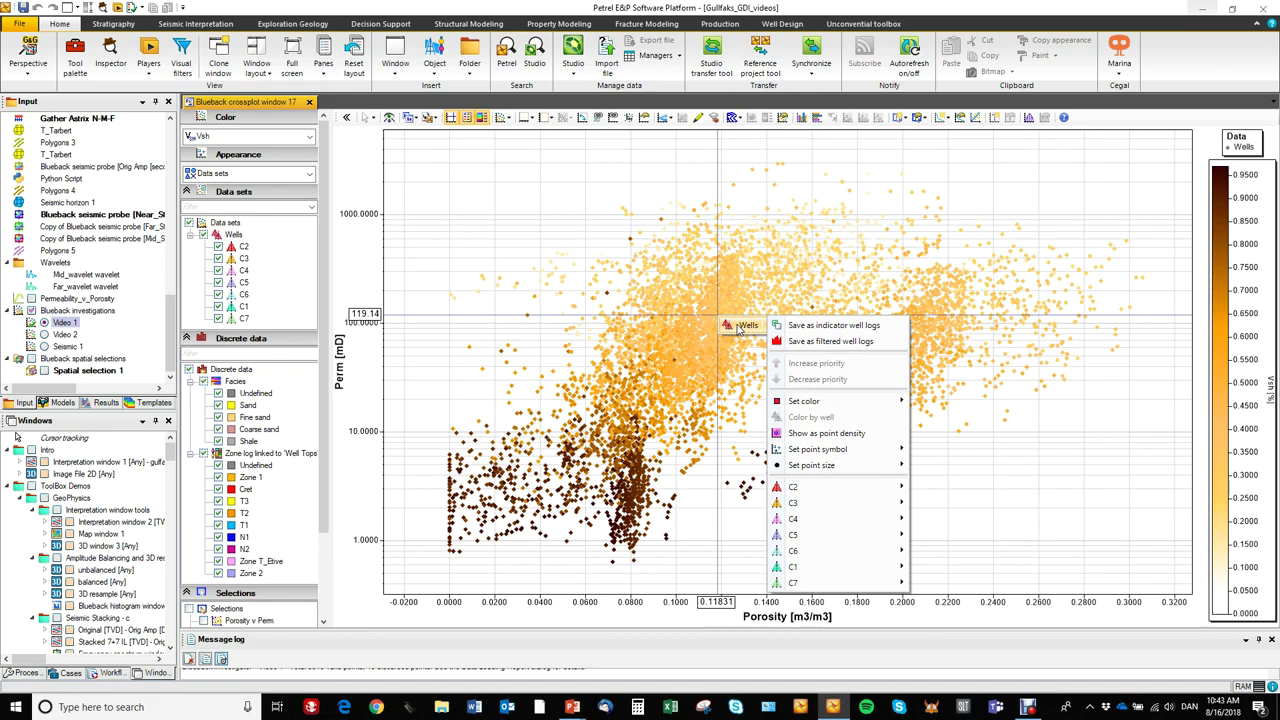
{"action": "left_click", "coordinate": [740, 327]}
{"action": "right_click", "coordinate": [740, 327]}
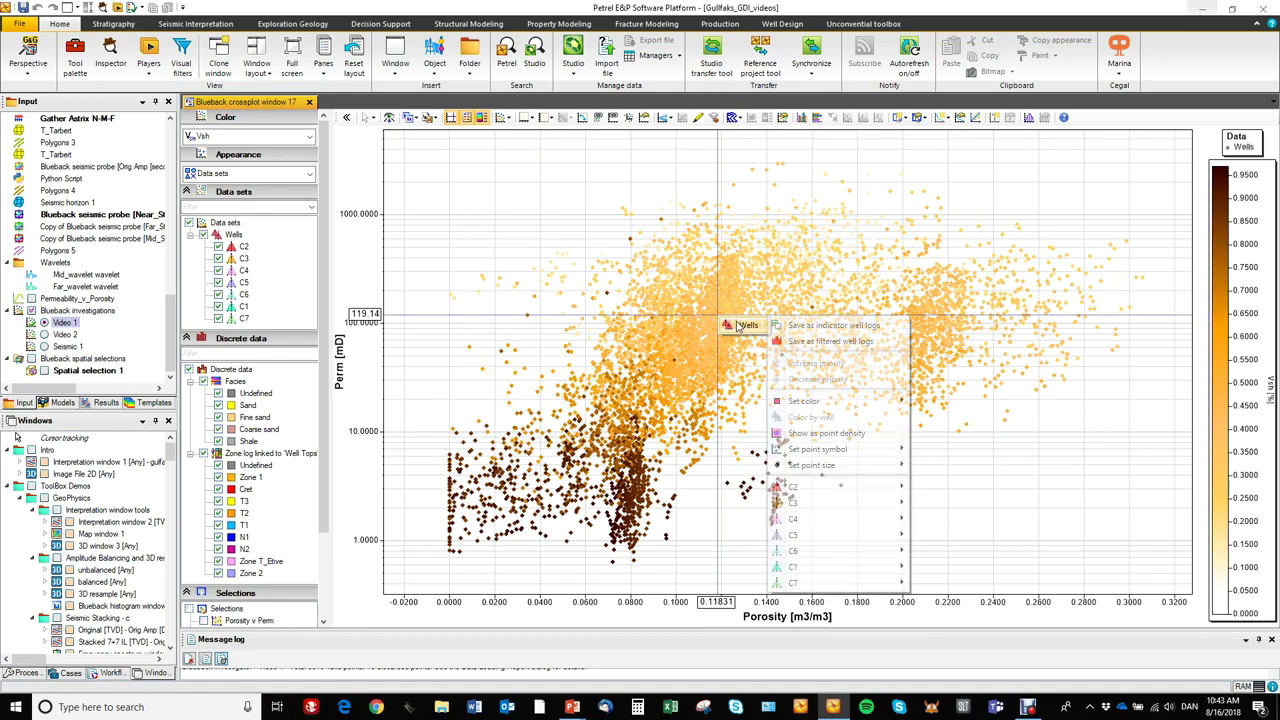
{"action": "left_click", "coordinate": [826, 436]}
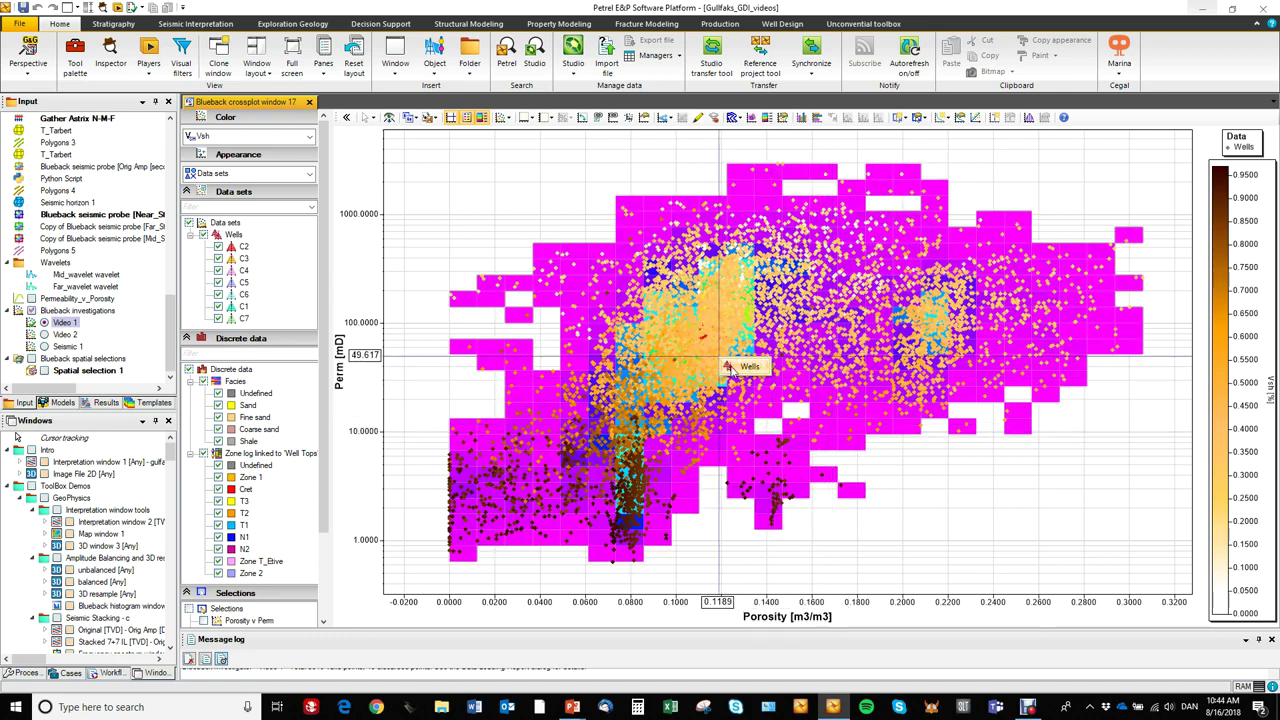
Set the point size of the Wells data set to 1 so the density bins show through
{"action": "right_click", "coordinate": [731, 369]}
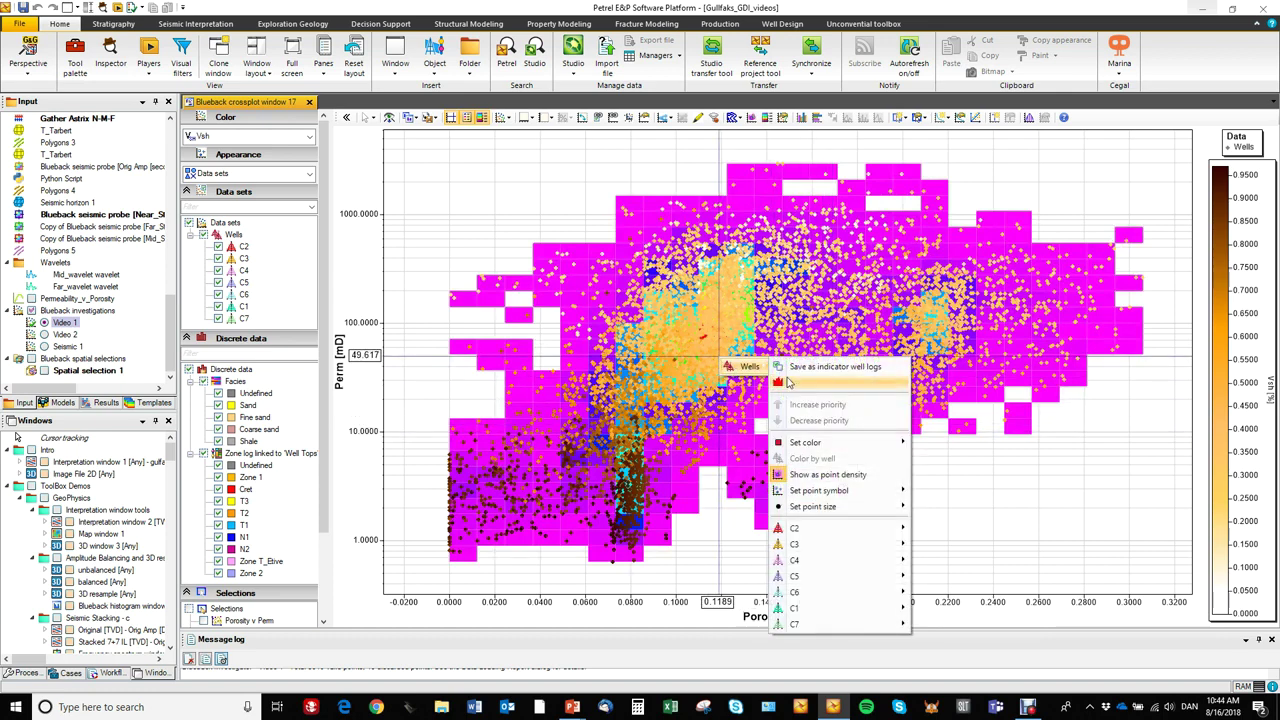
{"action": "mouse_move", "coordinate": [833, 510]}
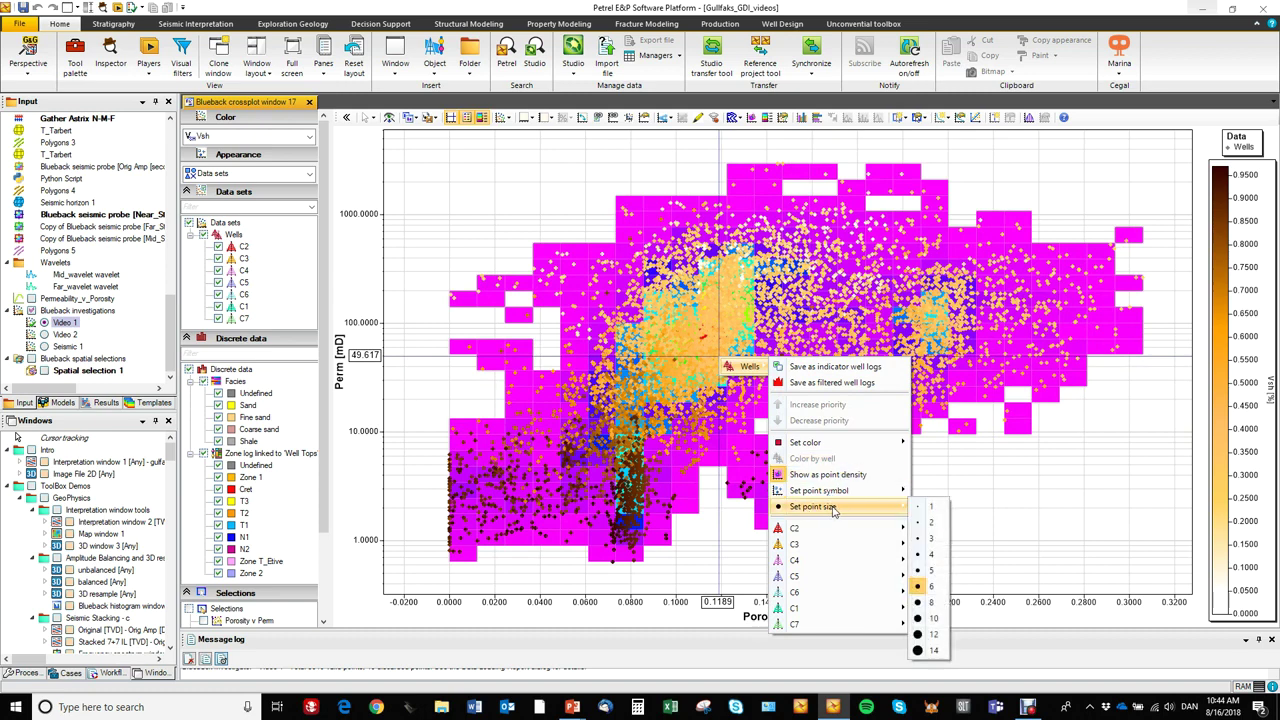
{"action": "left_click", "coordinate": [938, 511]}
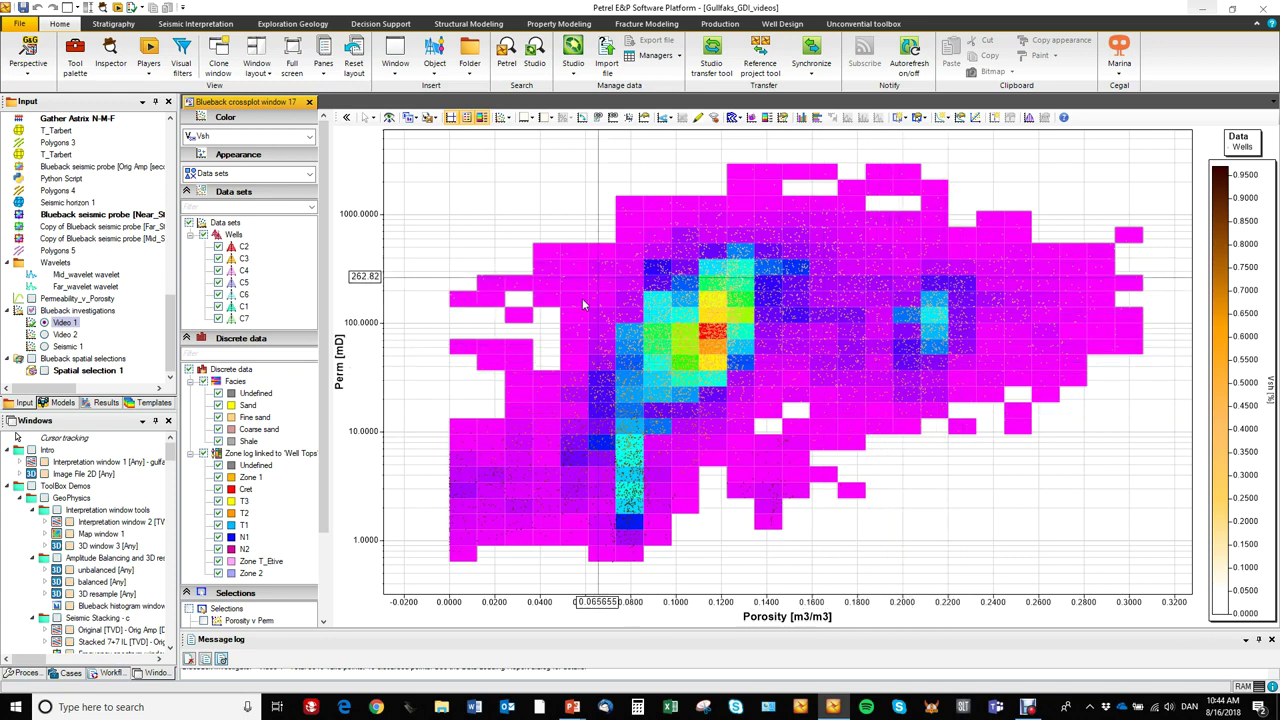
Set the Wells point size back to 6 and turn off the point density display for Wells
{"action": "right_click", "coordinate": [713, 340]}
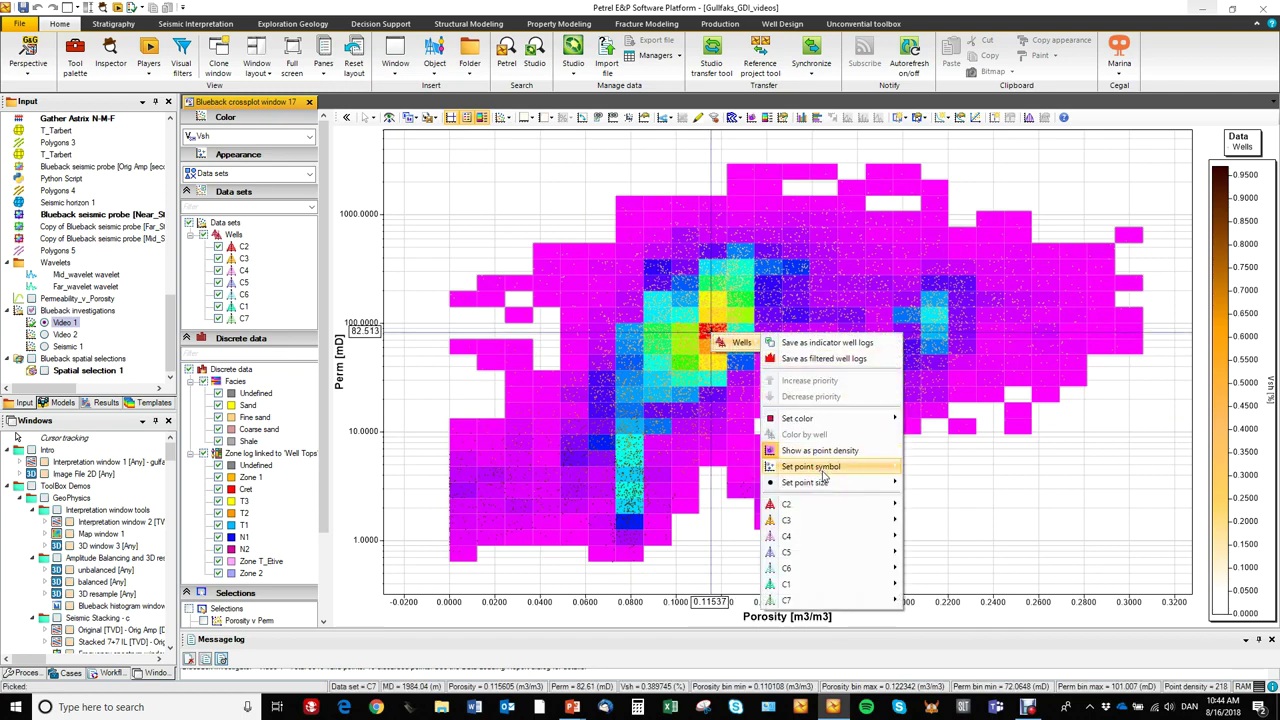
{"action": "mouse_move", "coordinate": [894, 484]}
{"action": "left_click", "coordinate": [946, 560]}
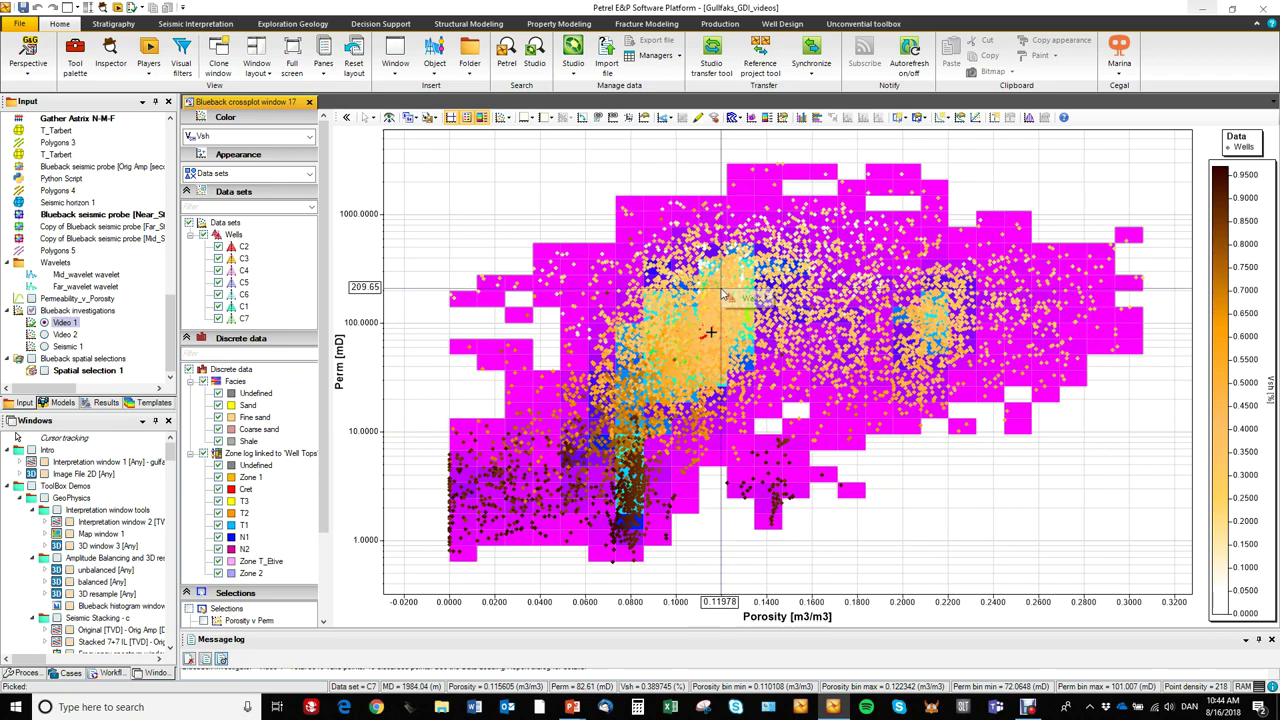
{"action": "right_click", "coordinate": [720, 288]}
{"action": "left_click", "coordinate": [830, 406]}
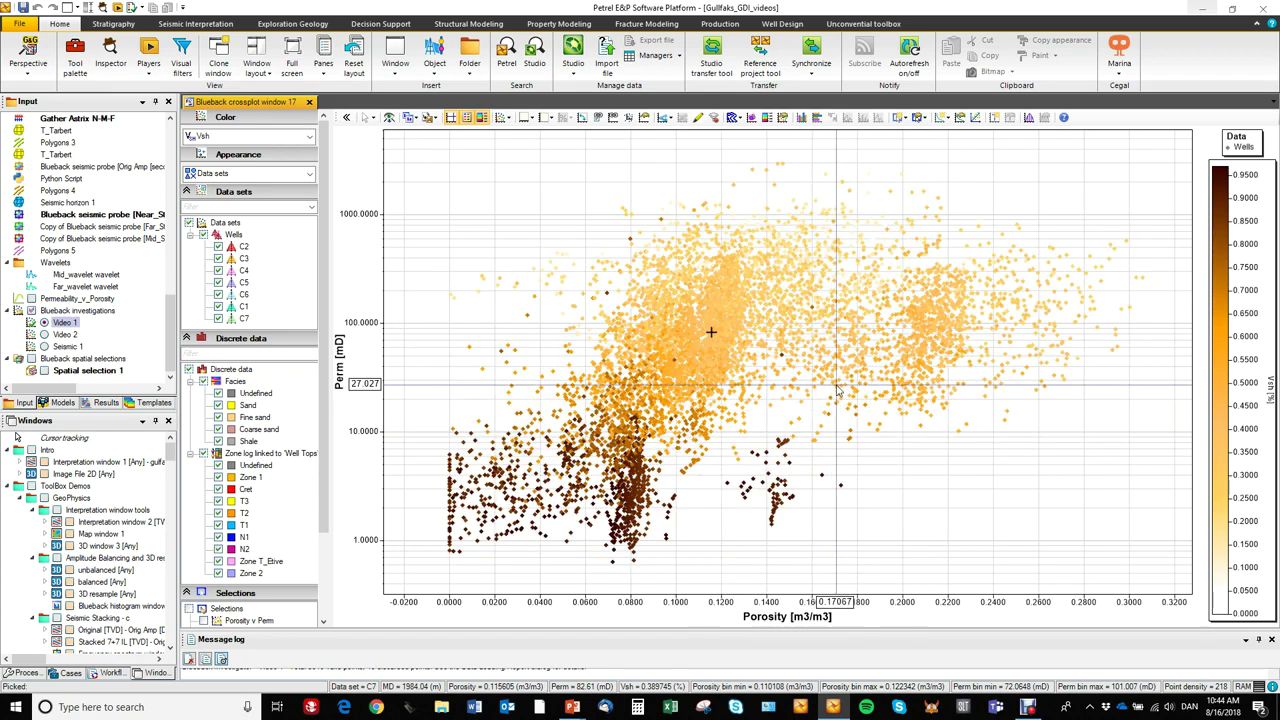
Add a seven-sided polygon filter around the high-porosity cluster, spanning porosity of about 0.16 to 0.26
{"action": "left_click", "coordinate": [905, 120]}
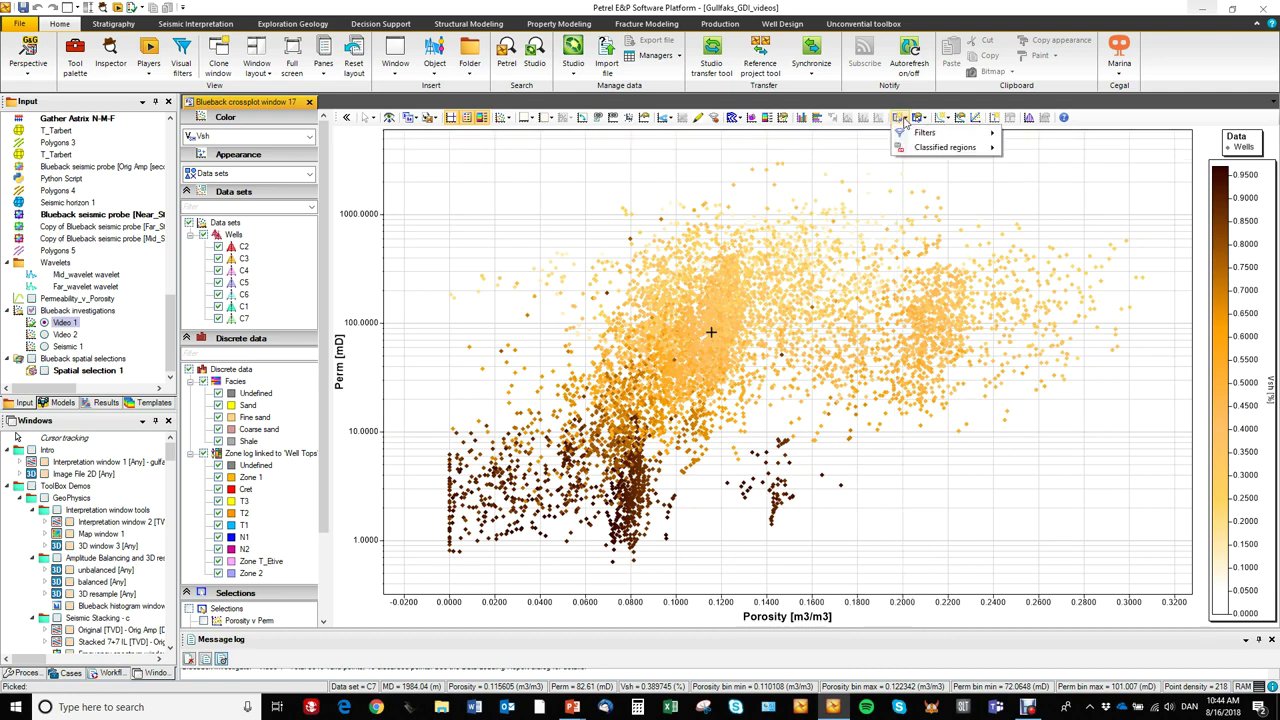
{"action": "mouse_move", "coordinate": [918, 136]}
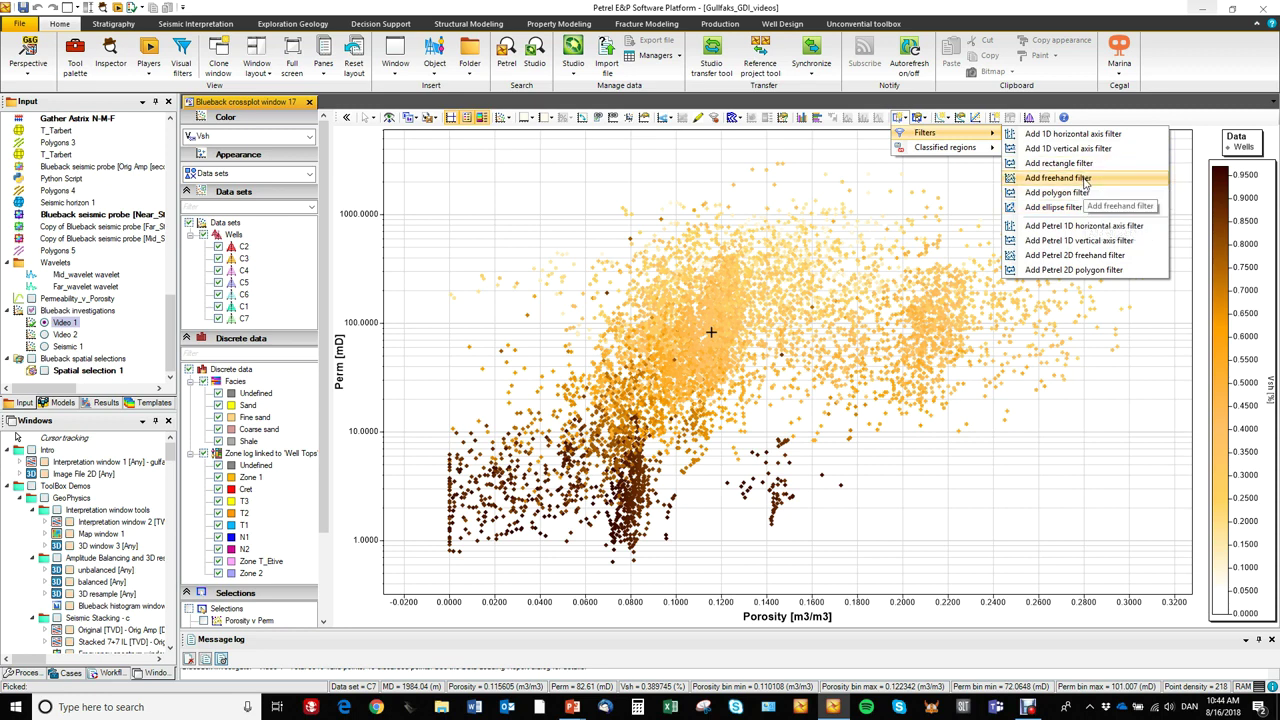
{"action": "left_click", "coordinate": [1057, 192]}
{"action": "left_click", "coordinate": [919, 197]}
{"action": "left_click", "coordinate": [816, 289]}
{"action": "left_click", "coordinate": [848, 378]}
{"action": "left_click", "coordinate": [979, 415]}
{"action": "left_click", "coordinate": [1040, 375]}
{"action": "left_click", "coordinate": [1046, 268]}
{"action": "double_click", "coordinate": [999, 205]}
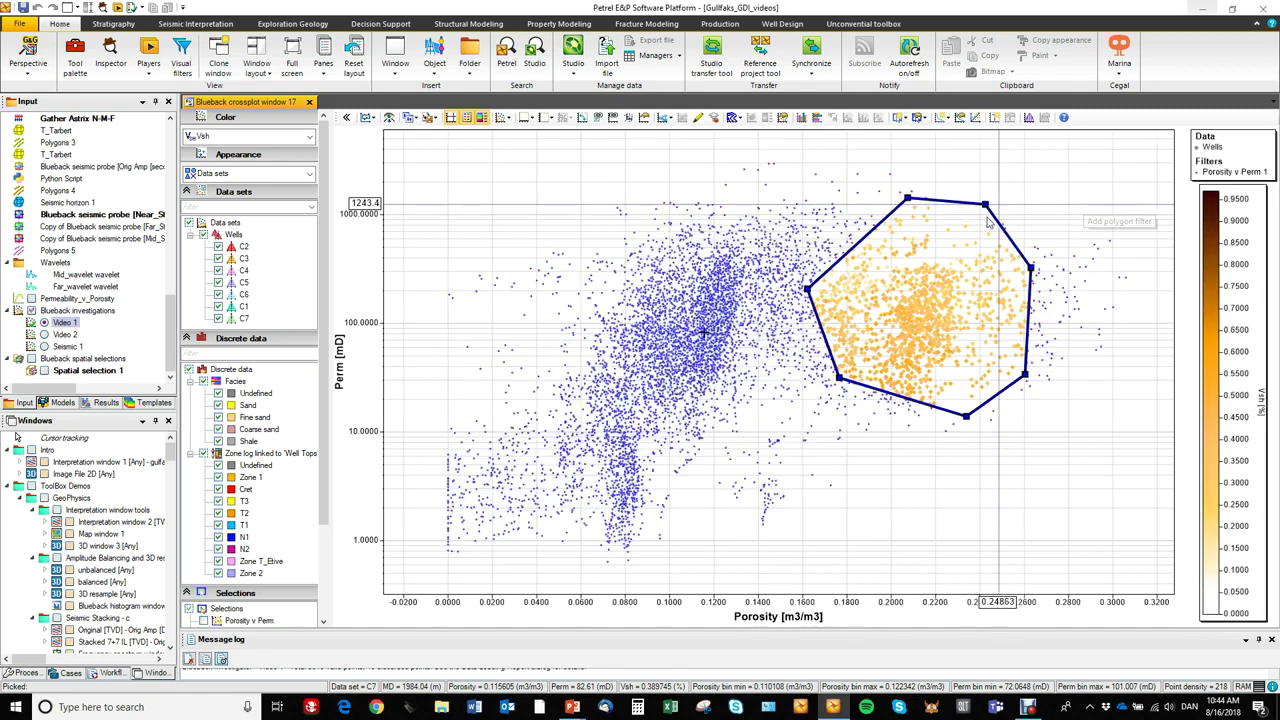
Toggle the Porosity v Perm 1 filter off and on, and leave it switched off
{"action": "scroll", "coordinate": [222, 524], "scroll_direction": "down", "scroll_amount": 3}
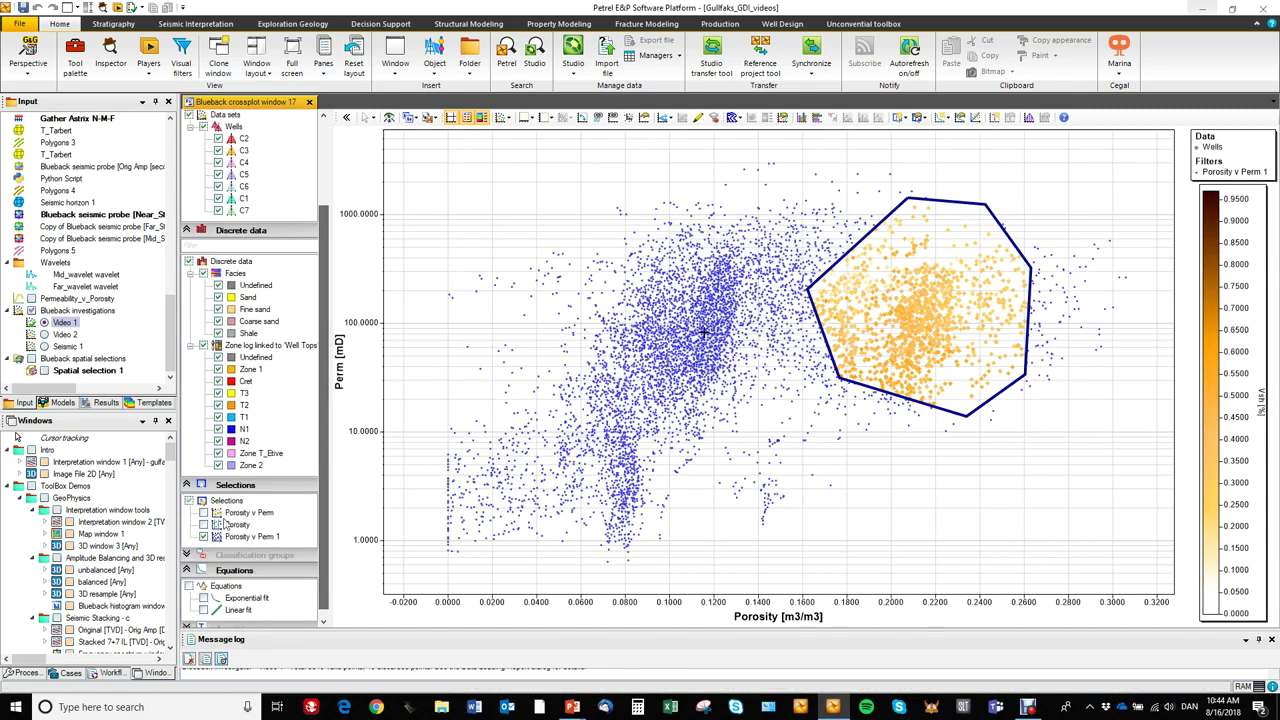
{"action": "left_click", "coordinate": [204, 537]}
{"action": "left_click", "coordinate": [204, 537]}
{"action": "left_click", "coordinate": [204, 537]}
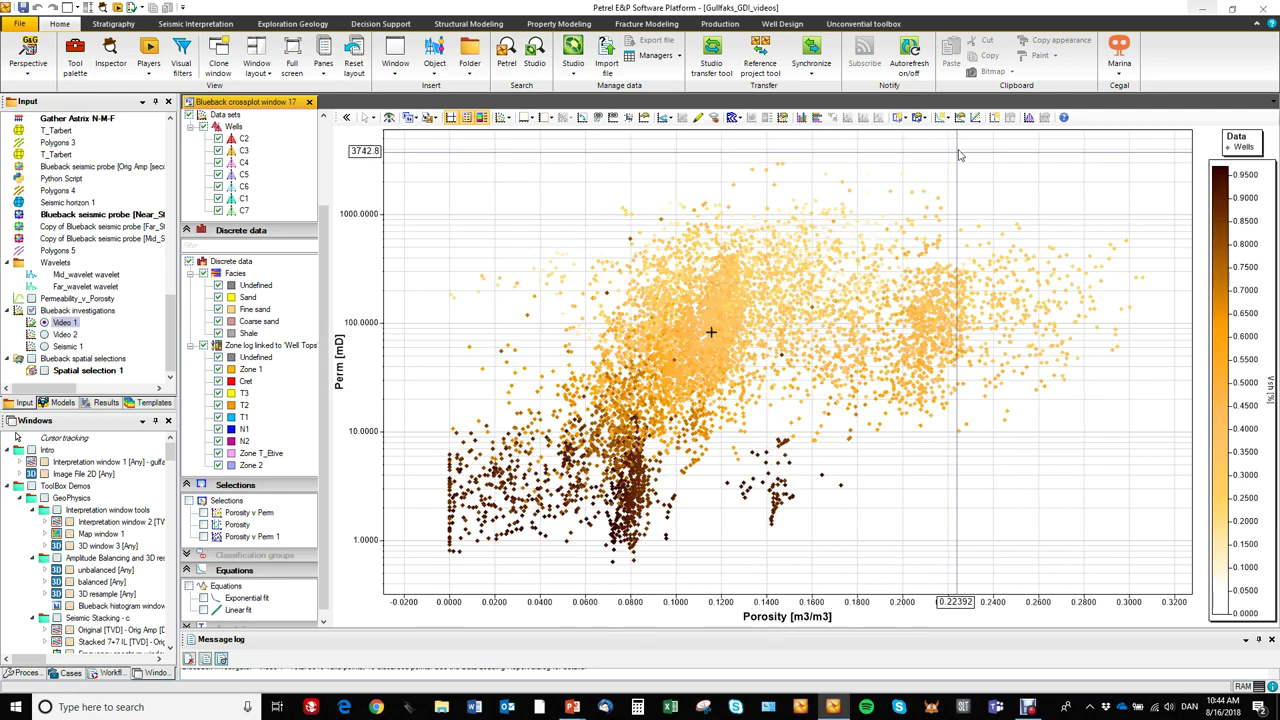
Create a static exponential fit y = a * e^(b * x) with simple regression analysis and hide the new curve
{"action": "left_click", "coordinate": [948, 119]}
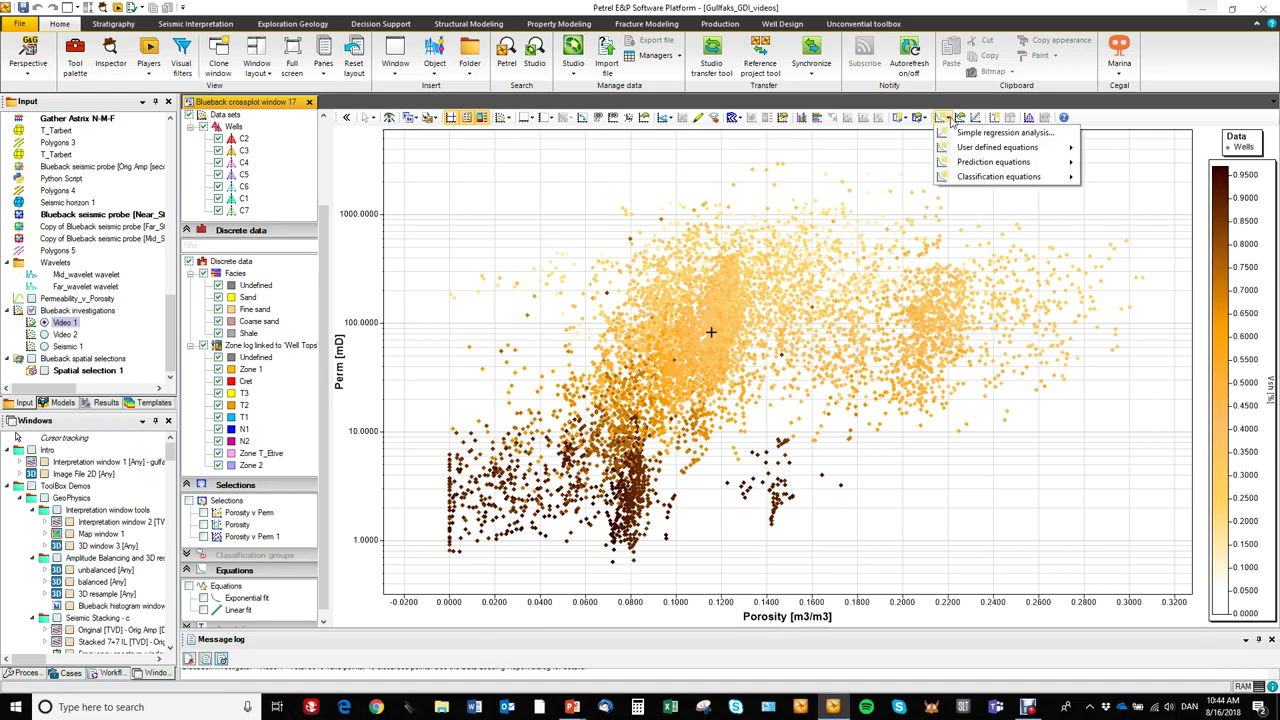
{"action": "left_click", "coordinate": [952, 120]}
{"action": "left_click", "coordinate": [950, 119]}
{"action": "left_click", "coordinate": [962, 130]}
{"action": "left_click", "coordinate": [955, 119]}
{"action": "left_click", "coordinate": [995, 131]}
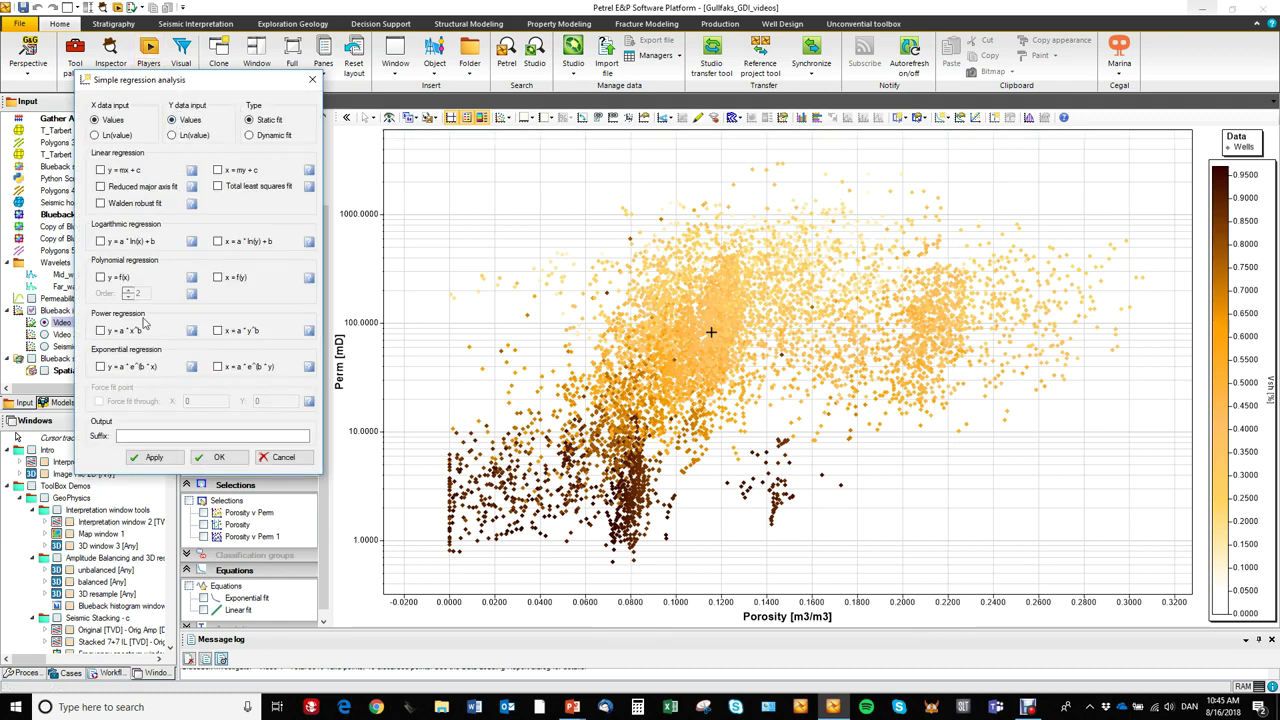
{"action": "left_click", "coordinate": [100, 367]}
{"action": "left_click", "coordinate": [219, 457]}
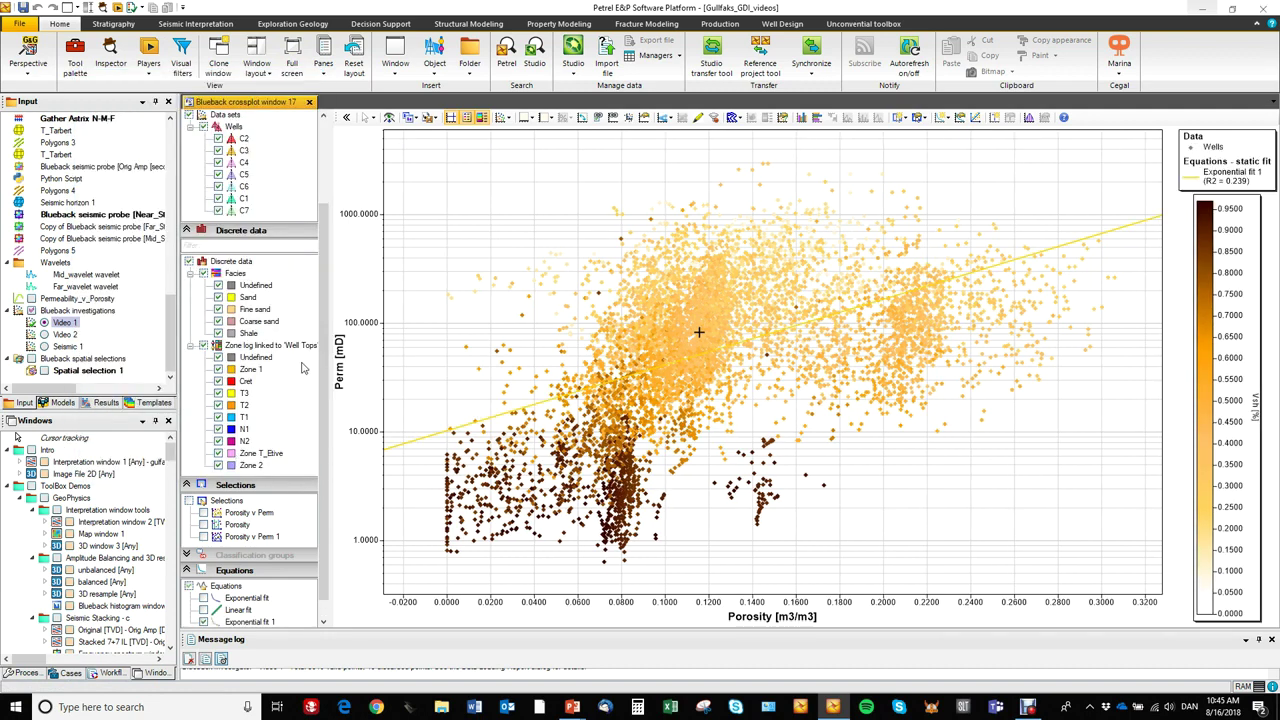
{"action": "scroll", "coordinate": [325, 385], "scroll_direction": "down", "scroll_amount": 1}
{"action": "left_click", "coordinate": [203, 602]}
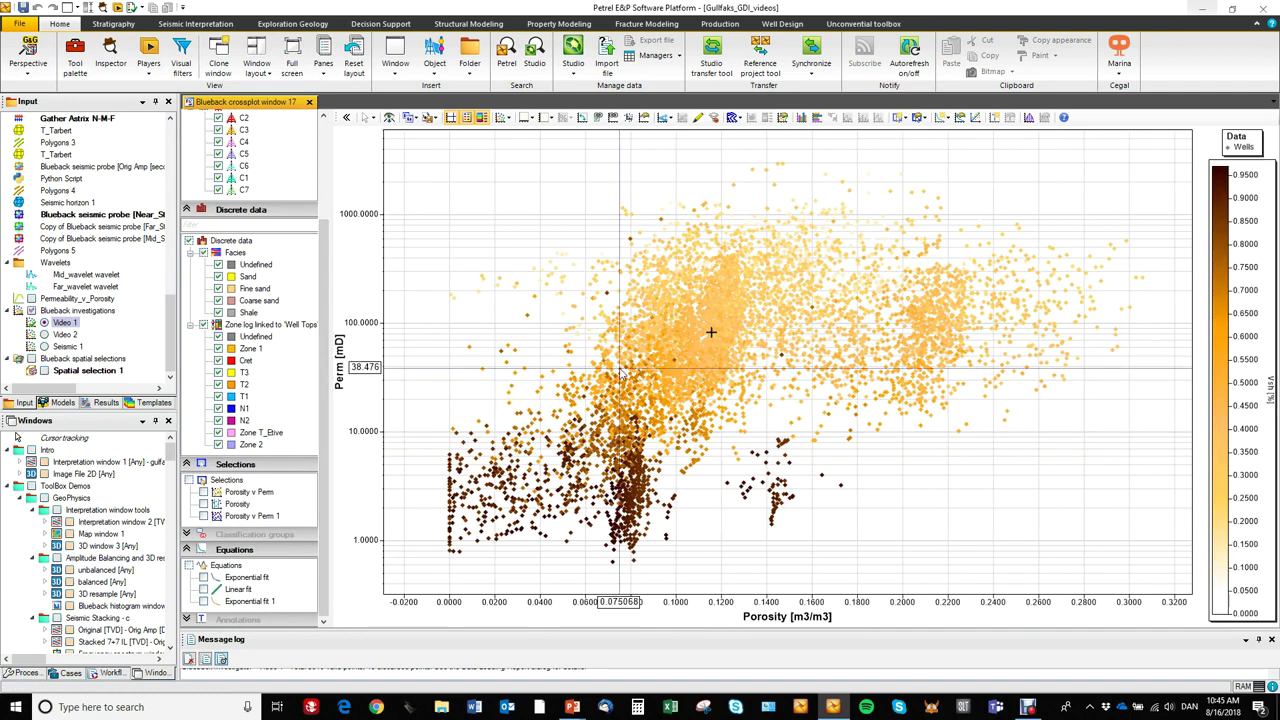
{"action": "right_click", "coordinate": [725, 366]}
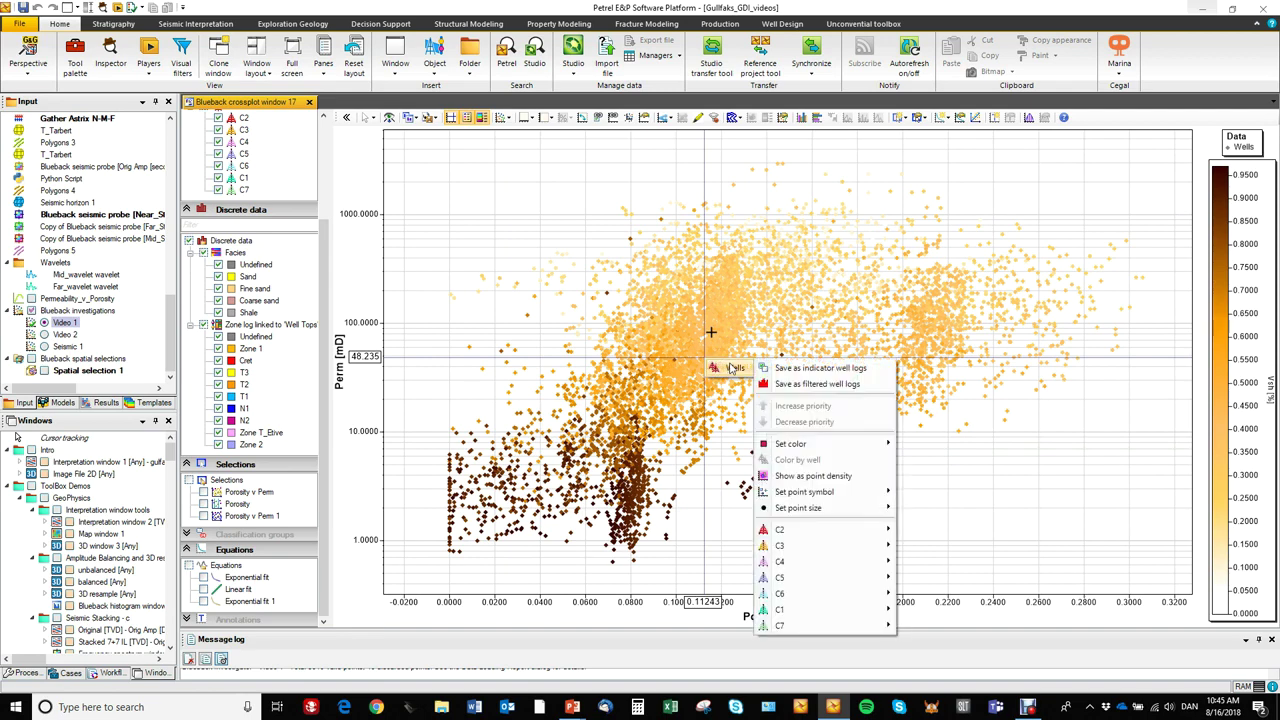
{"action": "mouse_move", "coordinate": [813, 497]}
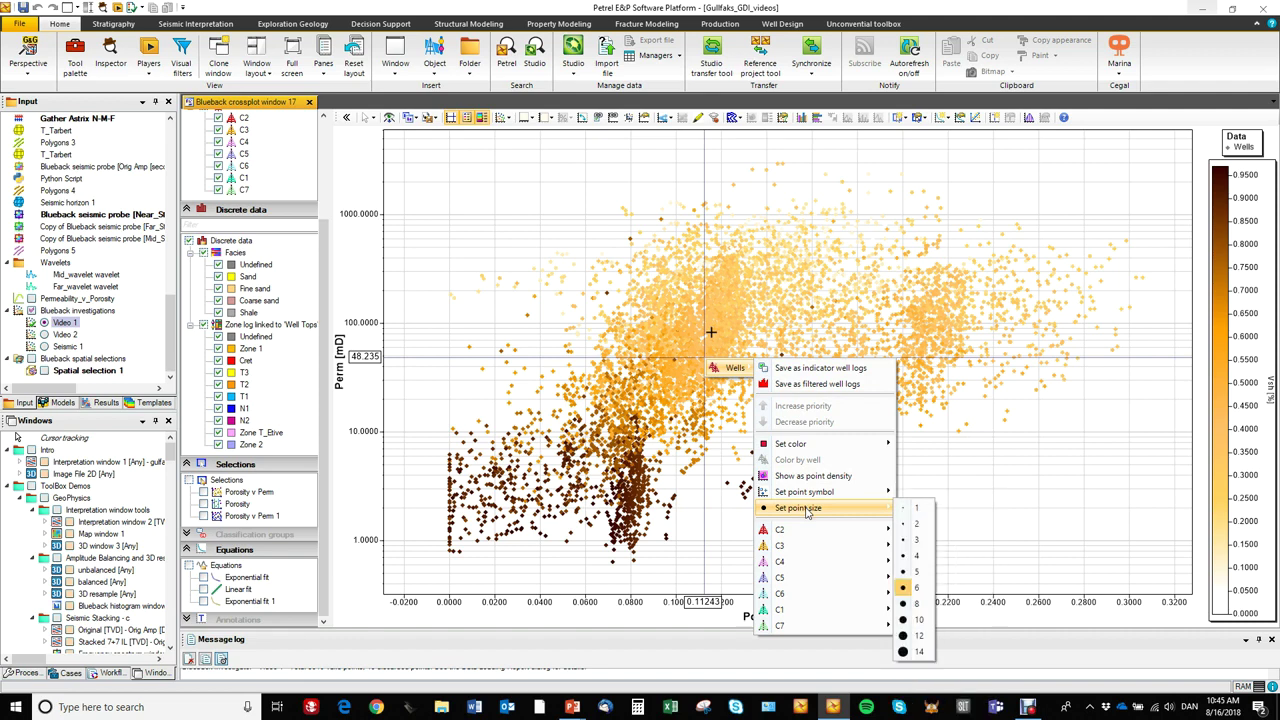
{"action": "left_click", "coordinate": [527, 207]}
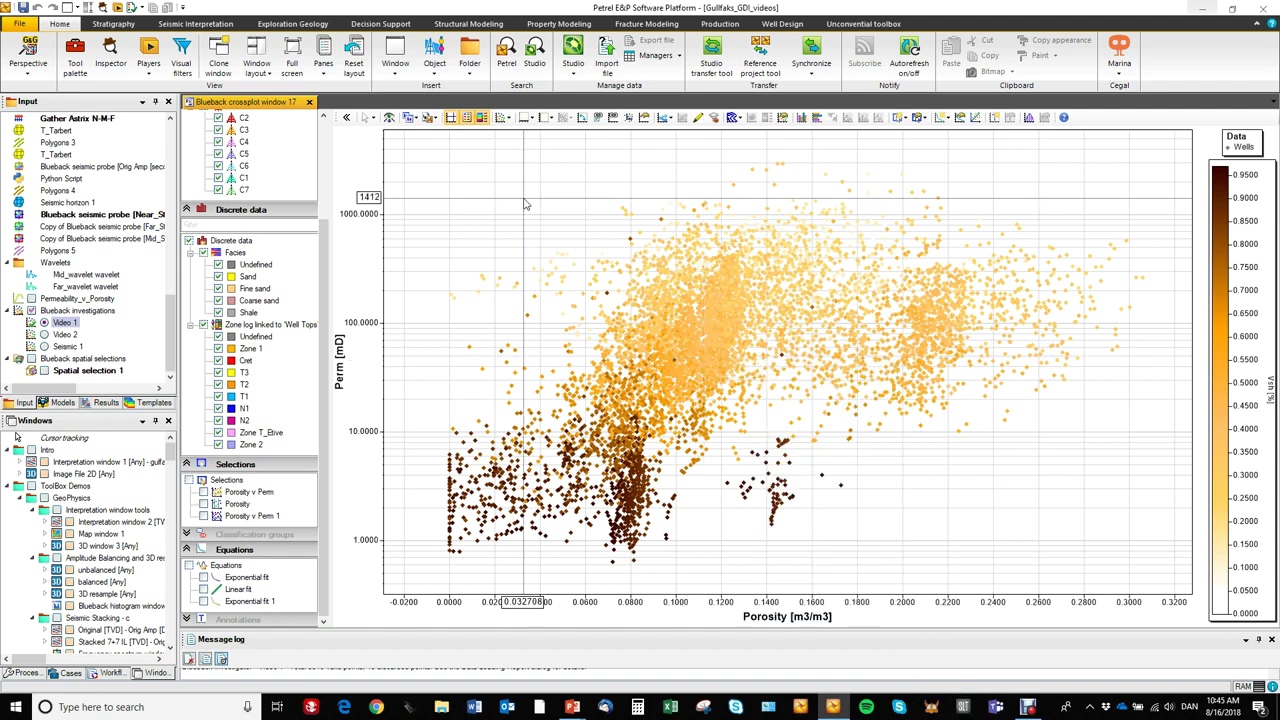
Apply a turquoise background color and a Light Turquoise plot color in the crossplot window's style settings
{"action": "right_click", "coordinate": [525, 204]}
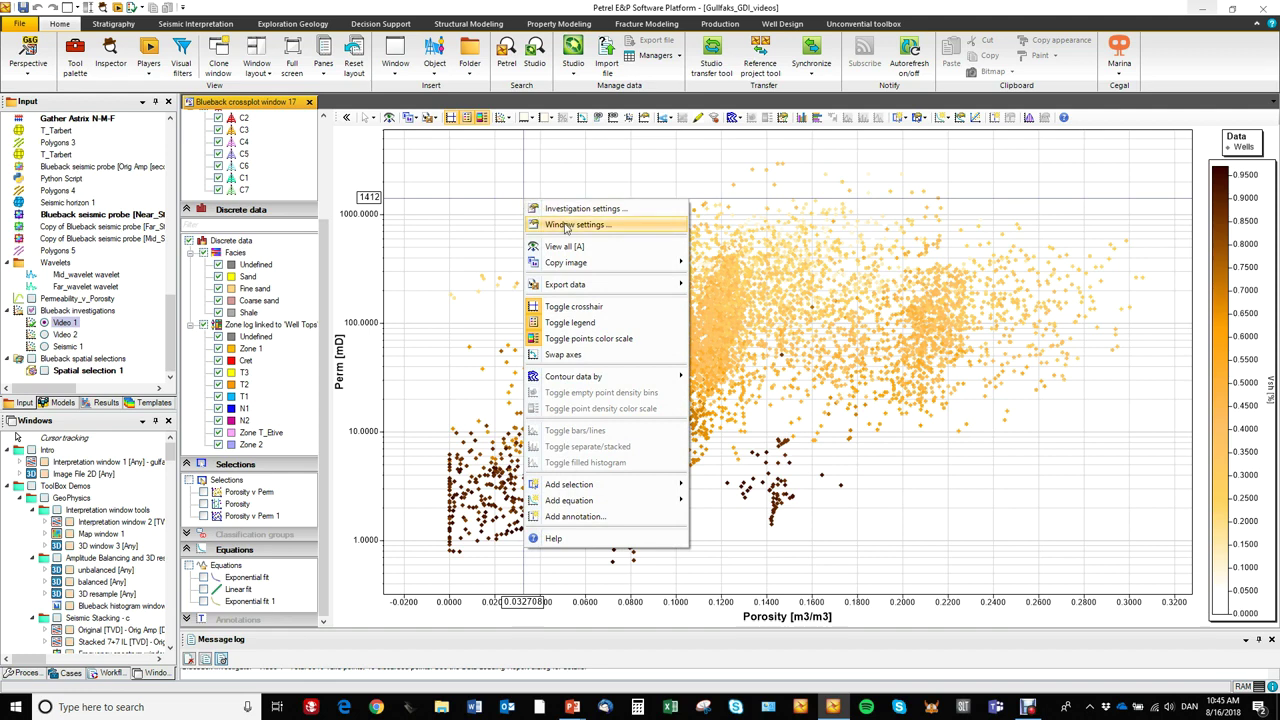
{"action": "left_click", "coordinate": [568, 226]}
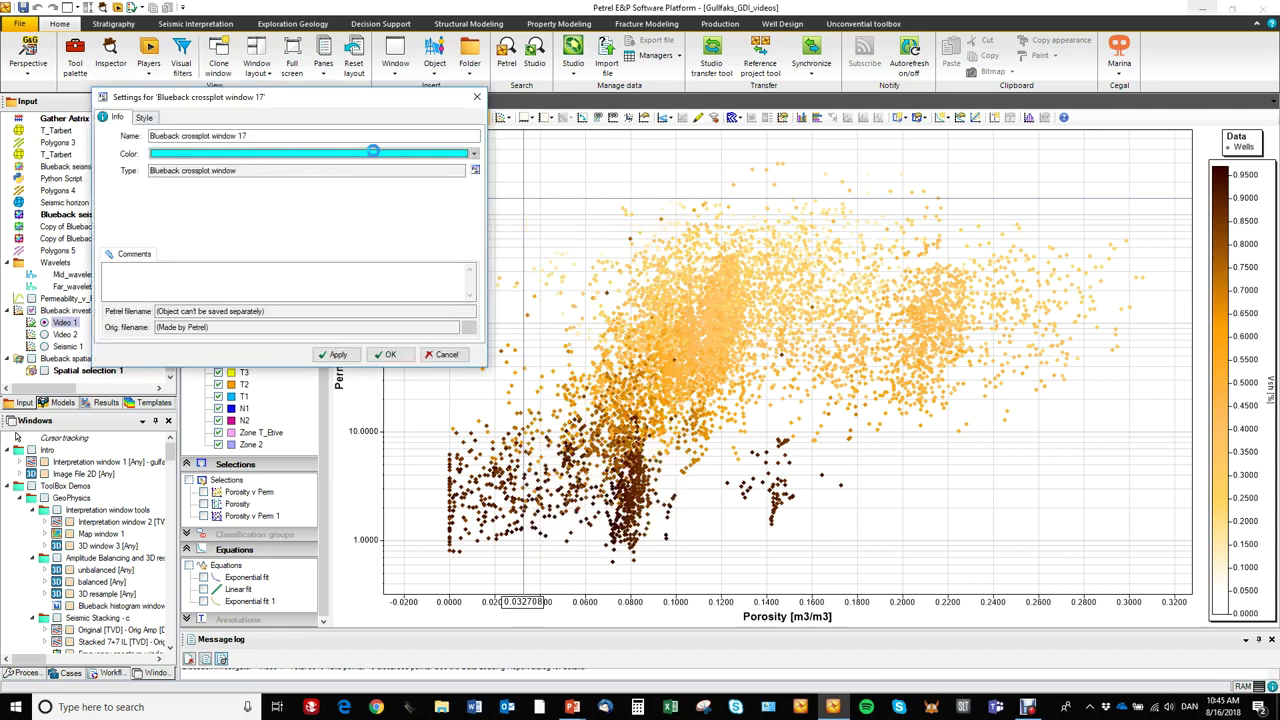
{"action": "left_click", "coordinate": [143, 118]}
{"action": "left_click", "coordinate": [228, 166]}
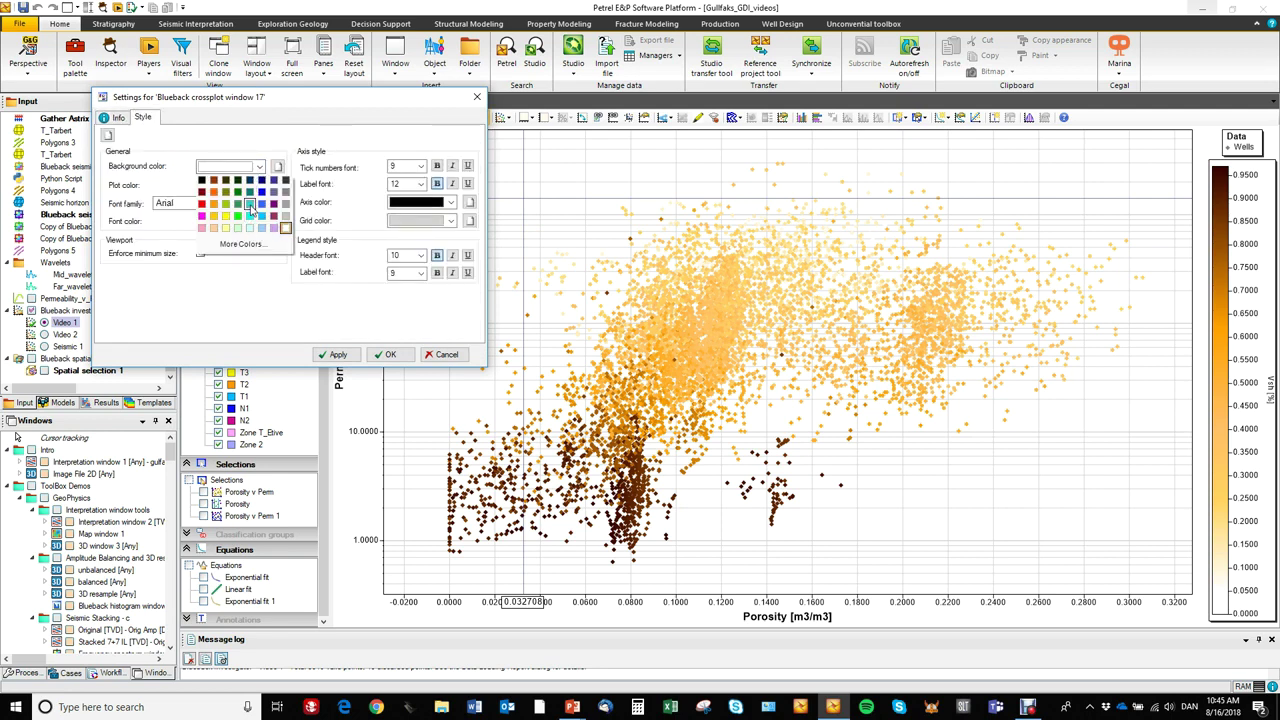
{"action": "left_click", "coordinate": [249, 218]}
{"action": "left_click", "coordinate": [245, 185]}
{"action": "left_click", "coordinate": [250, 238]}
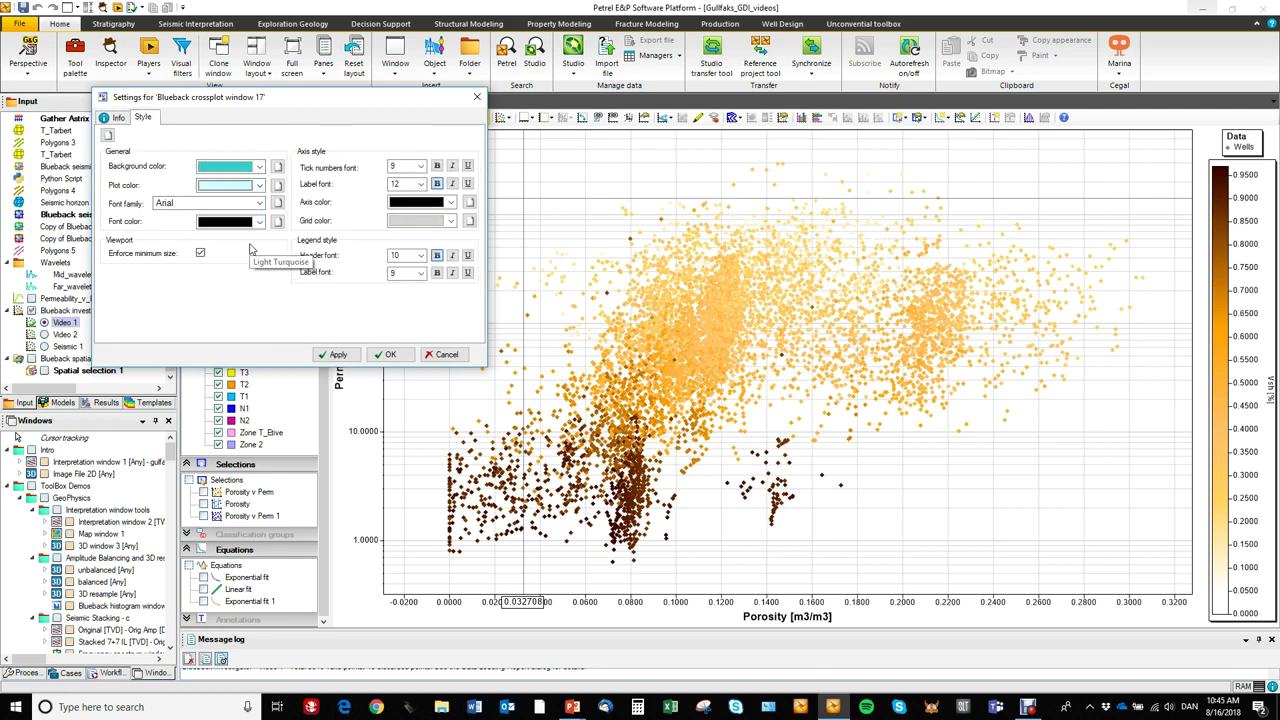
{"action": "left_click", "coordinate": [338, 355]}
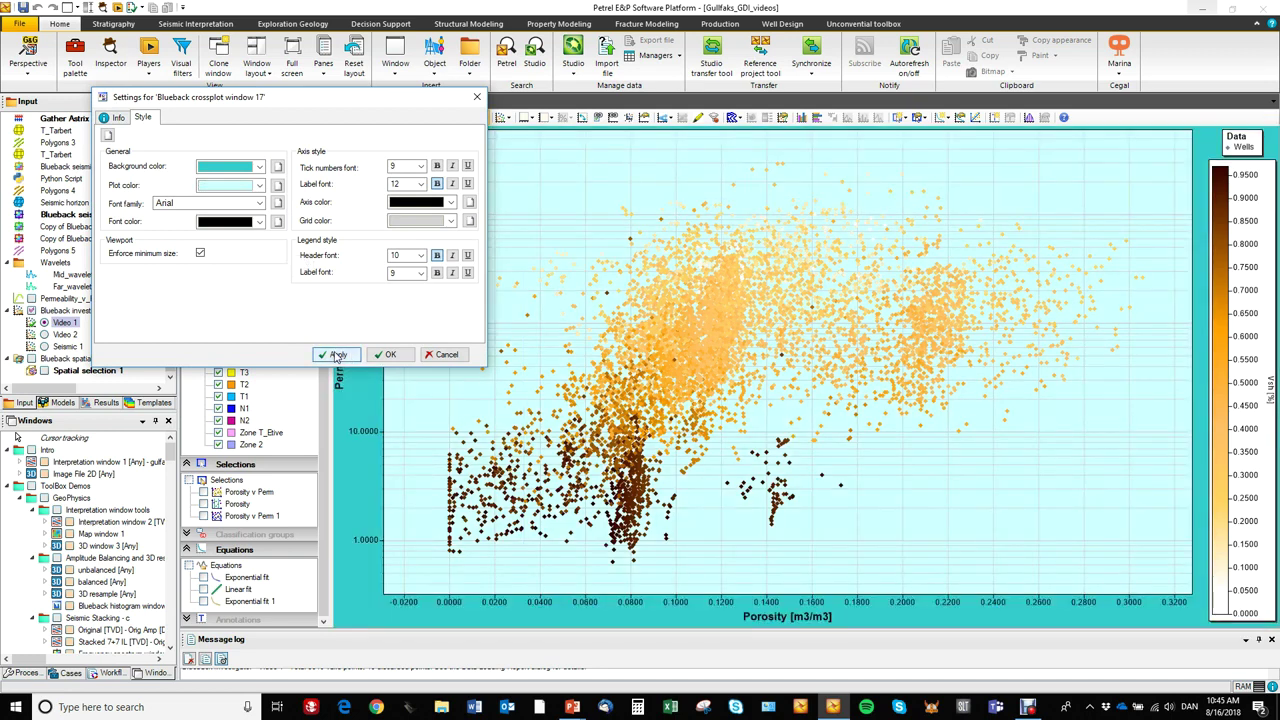
Reset the background and plot colors to their defaults, apply them and close the window settings
{"action": "left_click", "coordinate": [277, 166]}
{"action": "left_click", "coordinate": [277, 185]}
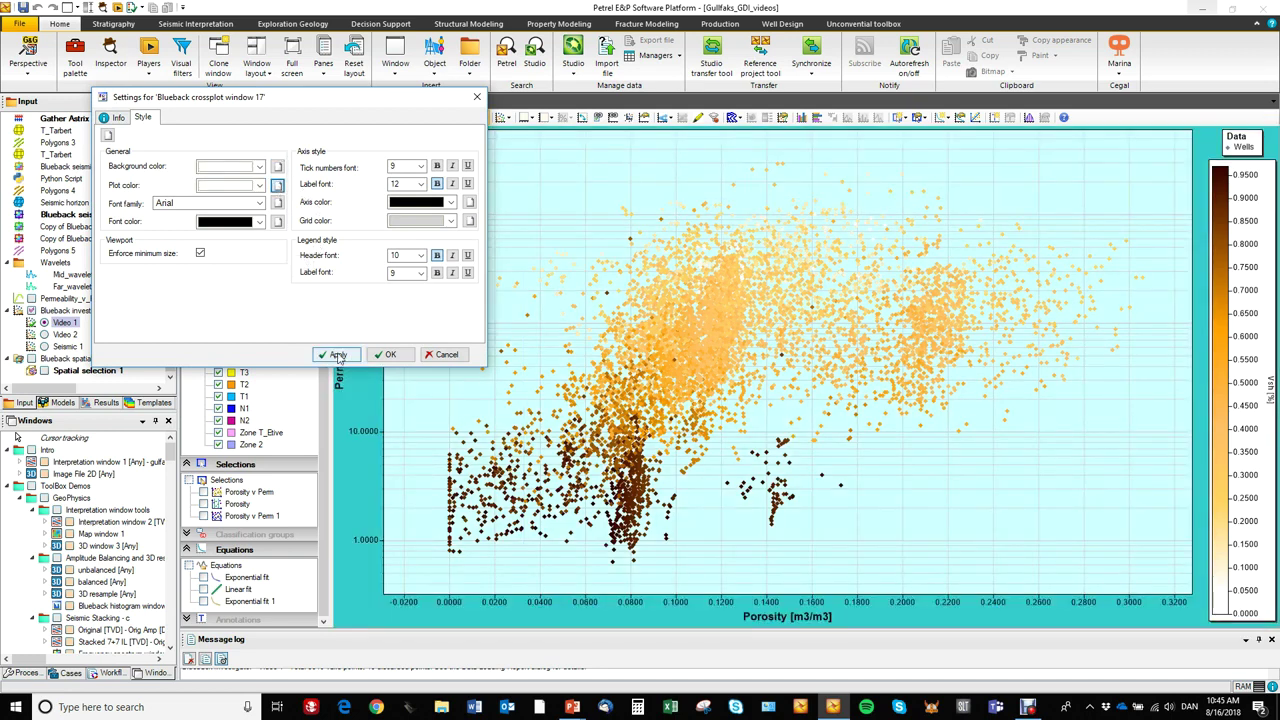
{"action": "left_click", "coordinate": [338, 355]}
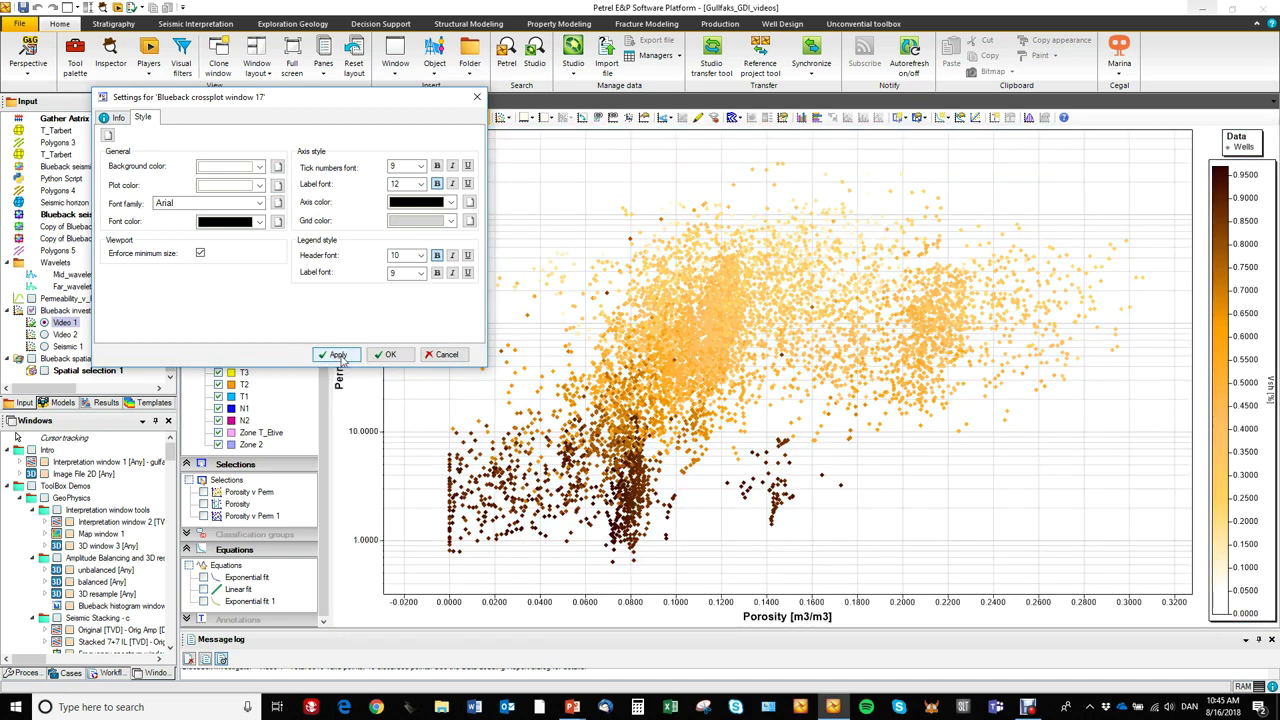
{"action": "left_click", "coordinate": [446, 356]}
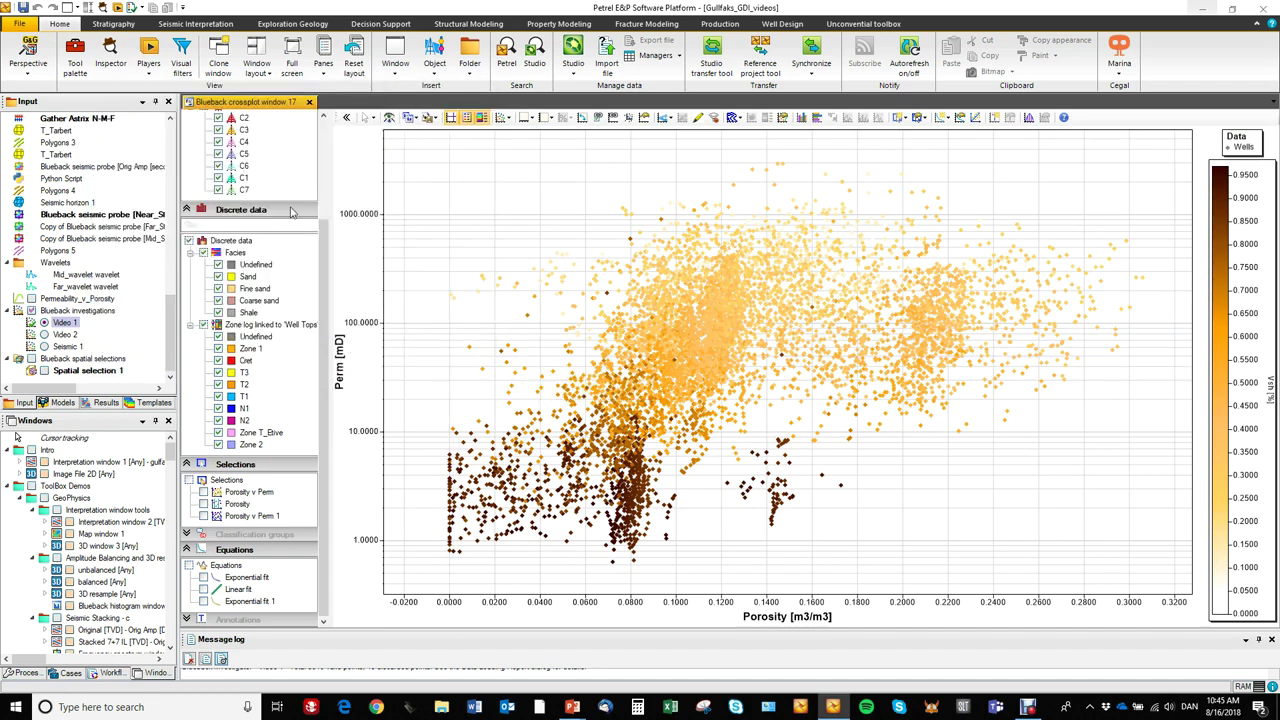
Color the crossplot points by Data sets instead of Vsh
{"action": "left_click_drag", "start_coordinate": [325, 258], "coordinate": [323, 146]}
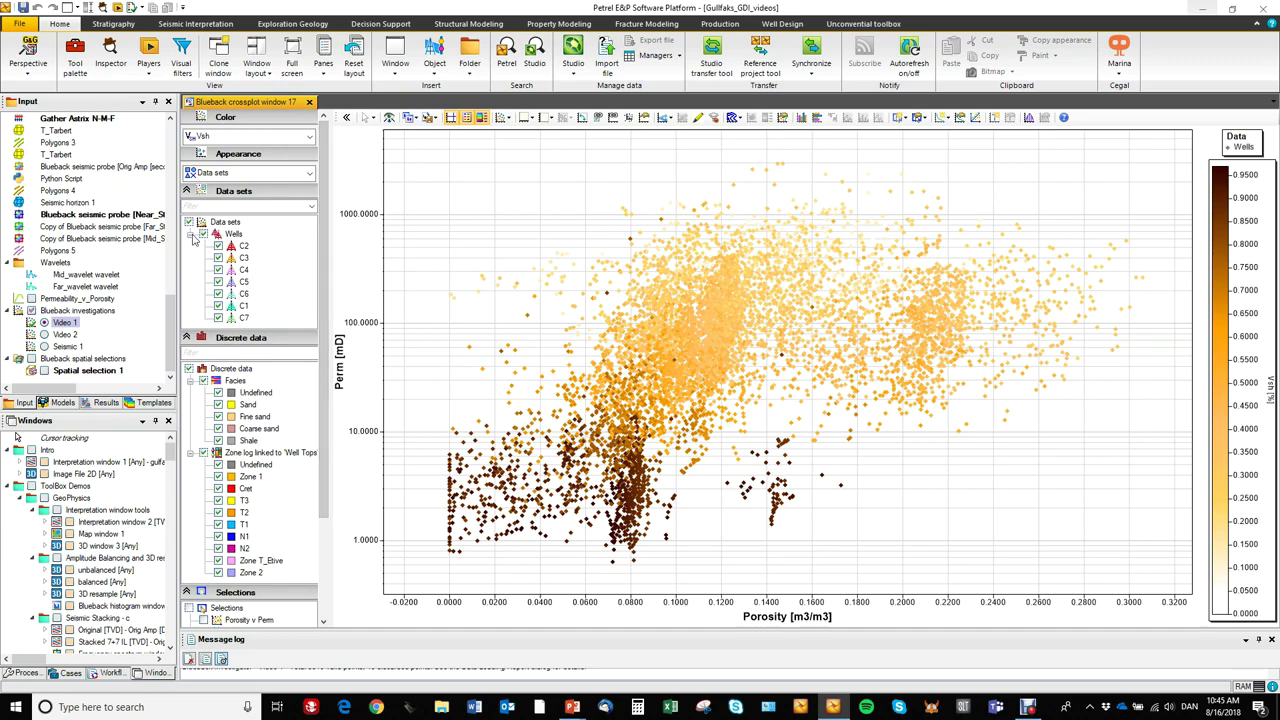
{"action": "left_click", "coordinate": [309, 137]}
{"action": "left_click", "coordinate": [258, 228]}
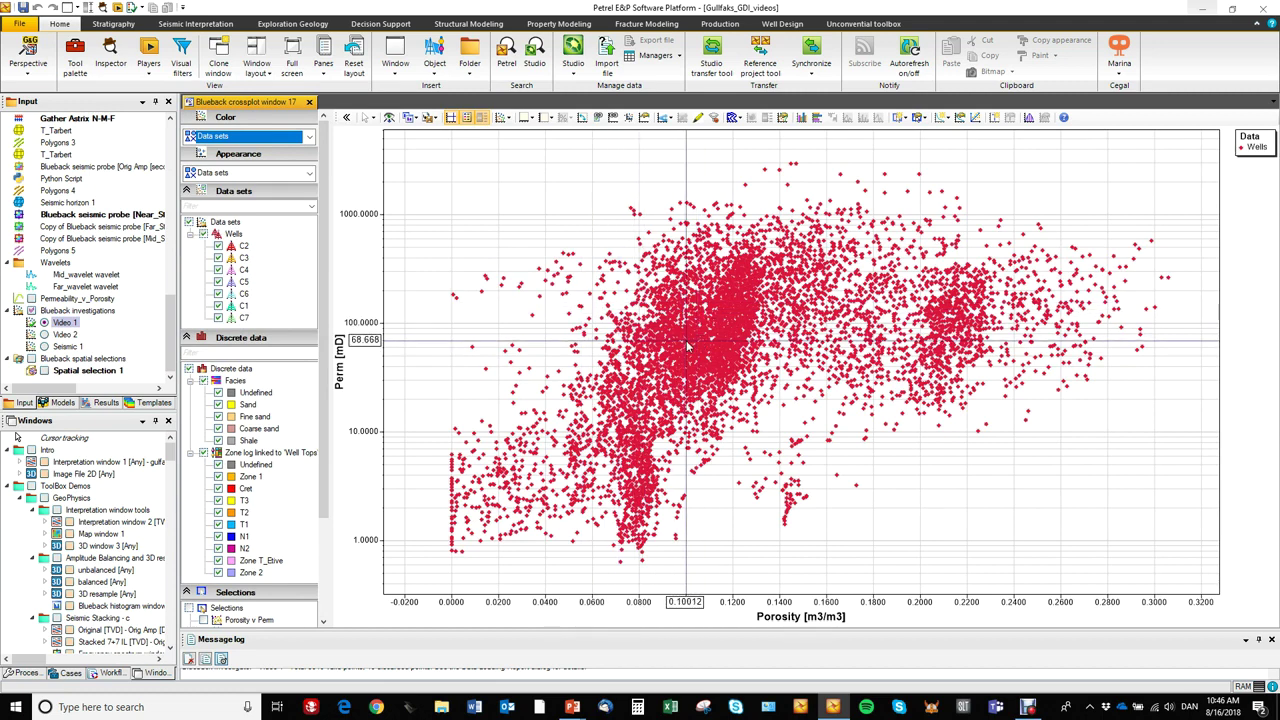
Color the Wells data set by individual well
{"action": "left_click", "coordinate": [716, 353]}
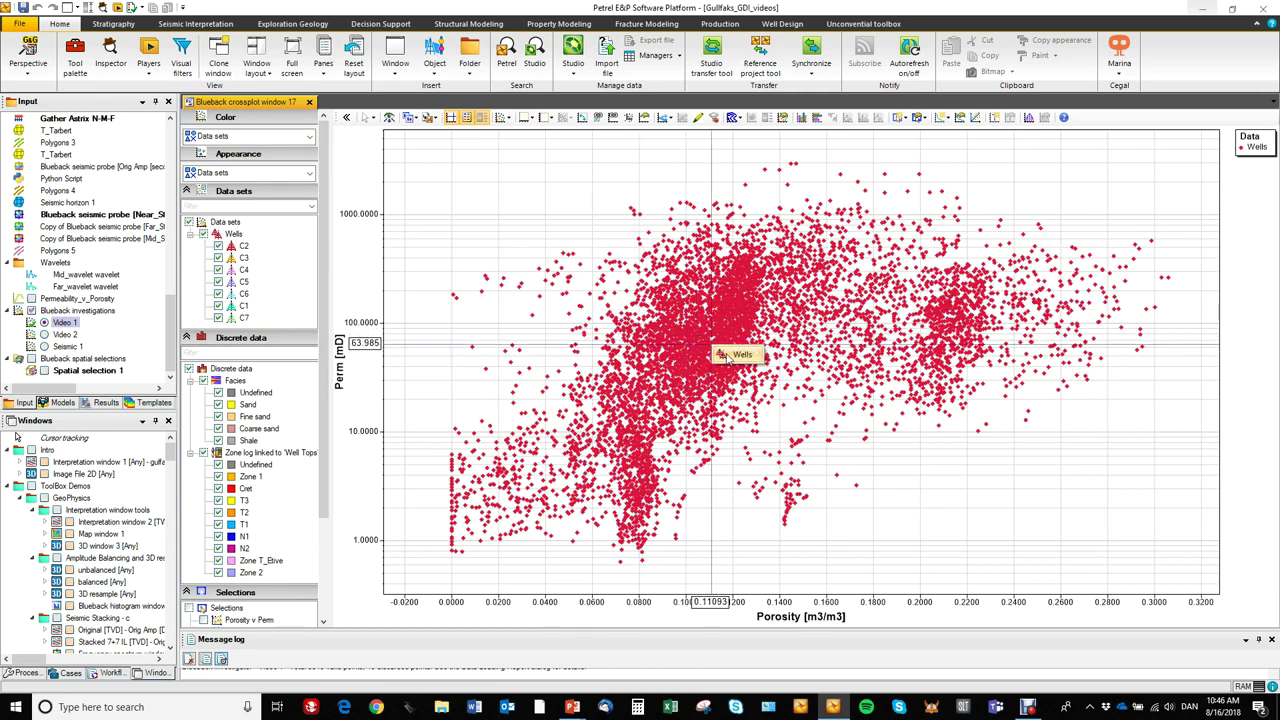
{"action": "left_click", "coordinate": [727, 358]}
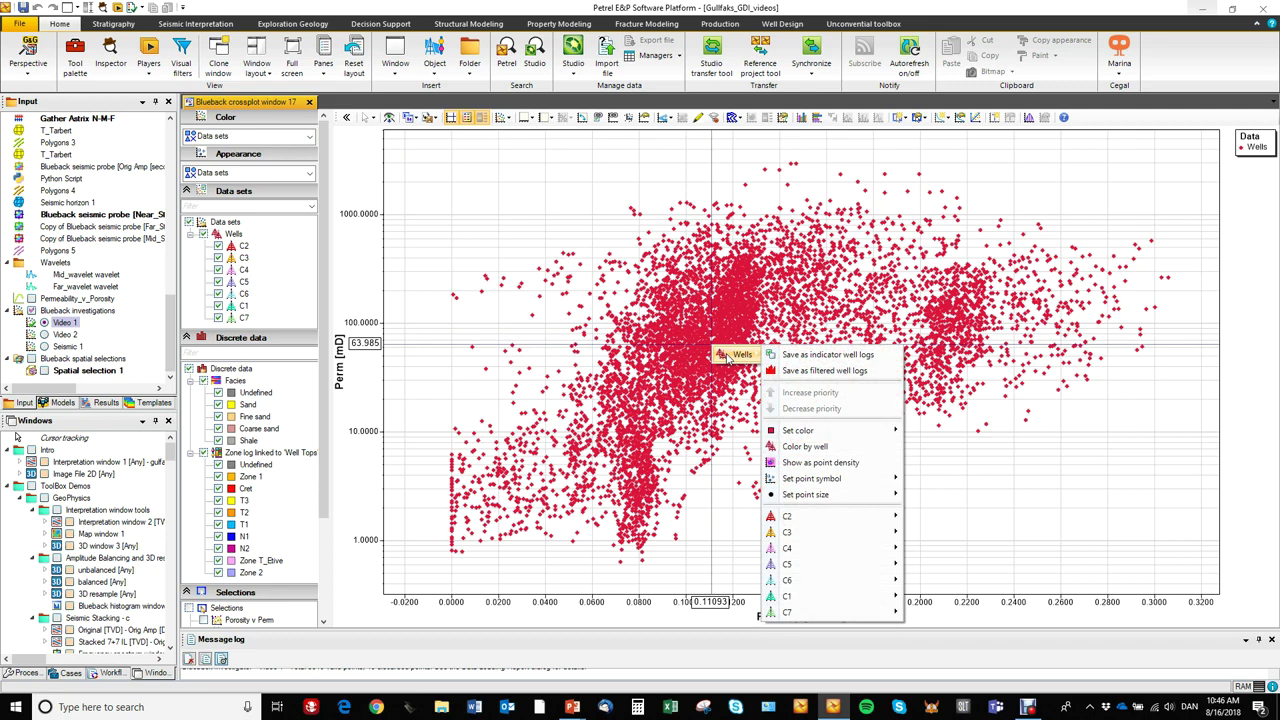
{"action": "left_click", "coordinate": [805, 446]}
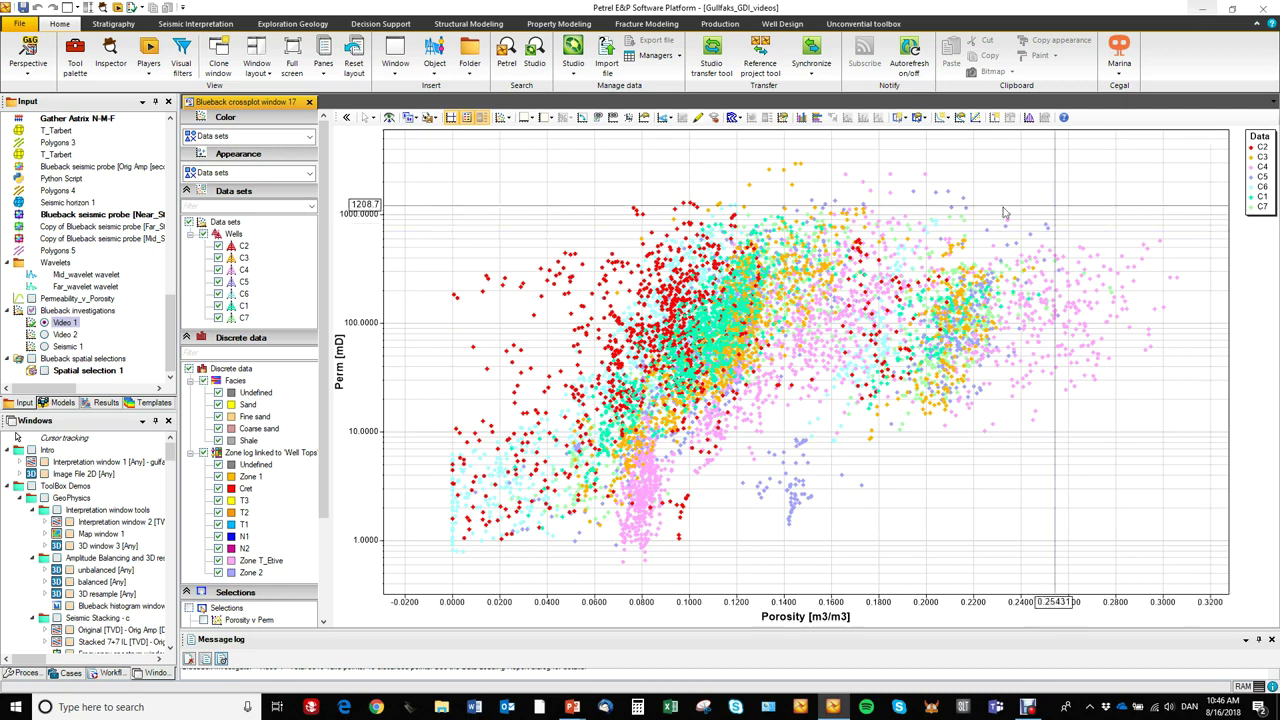
Turn off coloring by well for the Wells data set and collapse its list of wells
{"action": "right_click", "coordinate": [733, 336]}
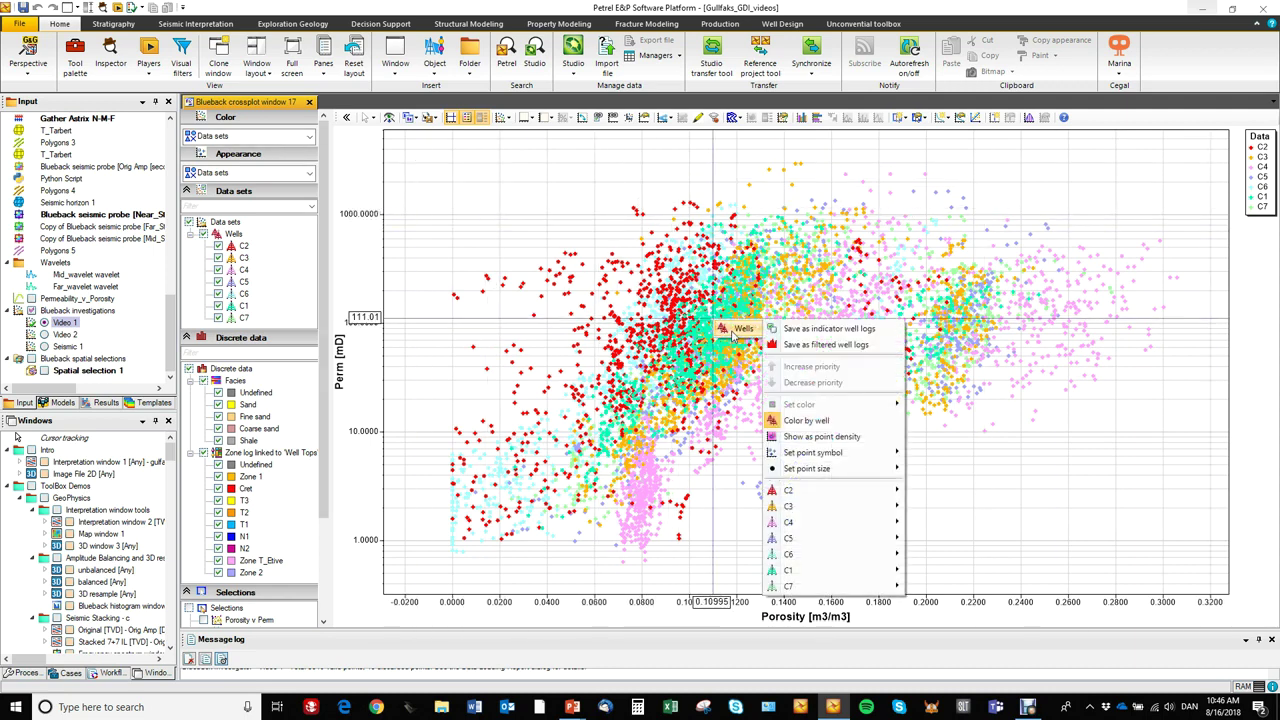
{"action": "left_click", "coordinate": [806, 420]}
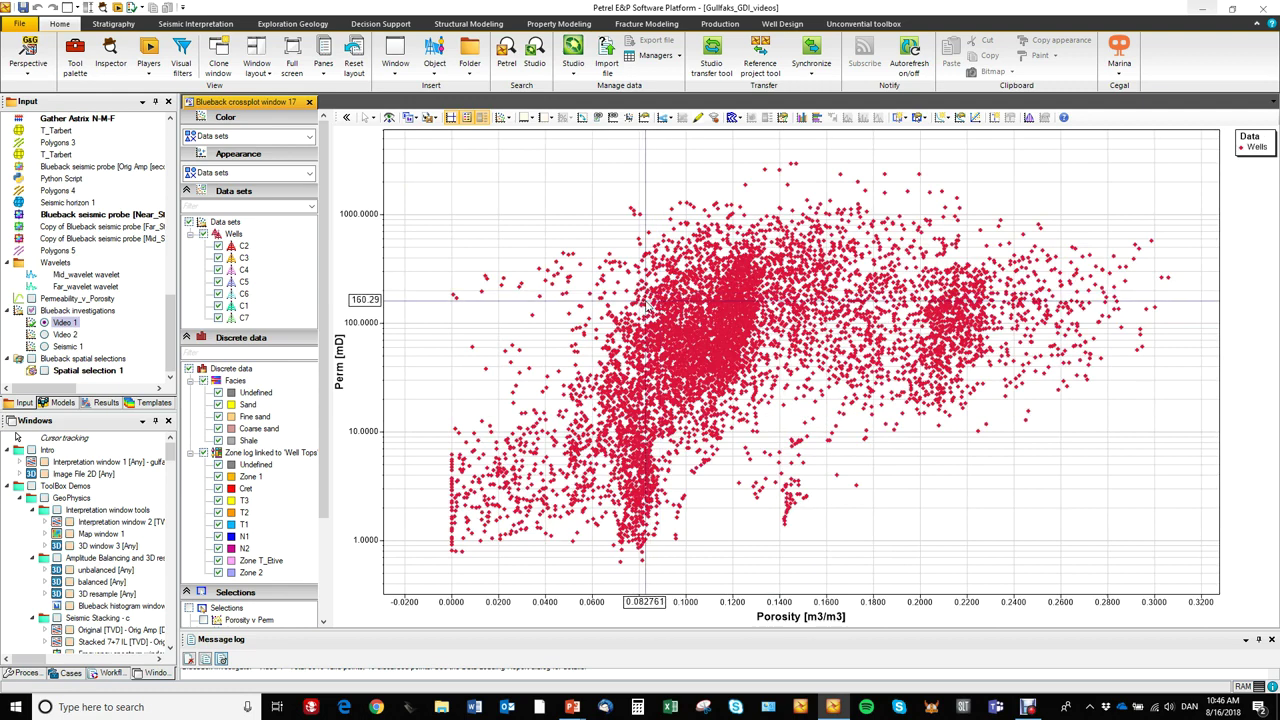
{"action": "left_click", "coordinate": [190, 234]}
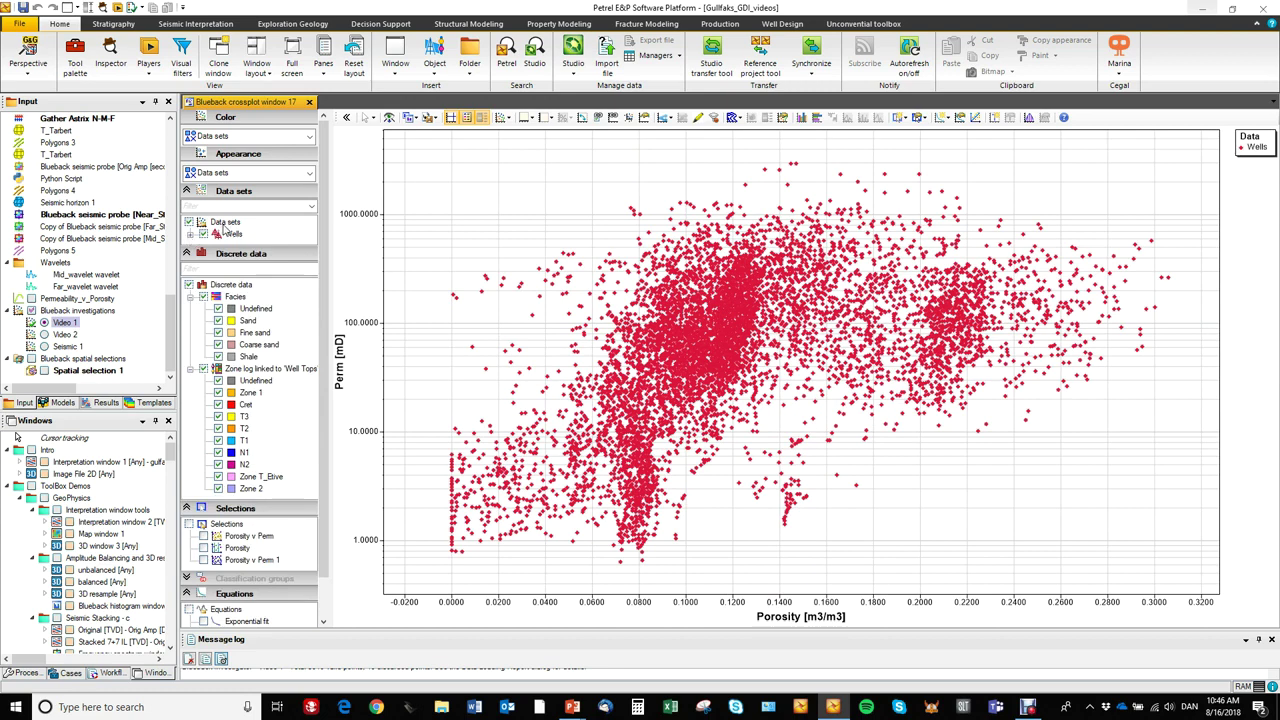
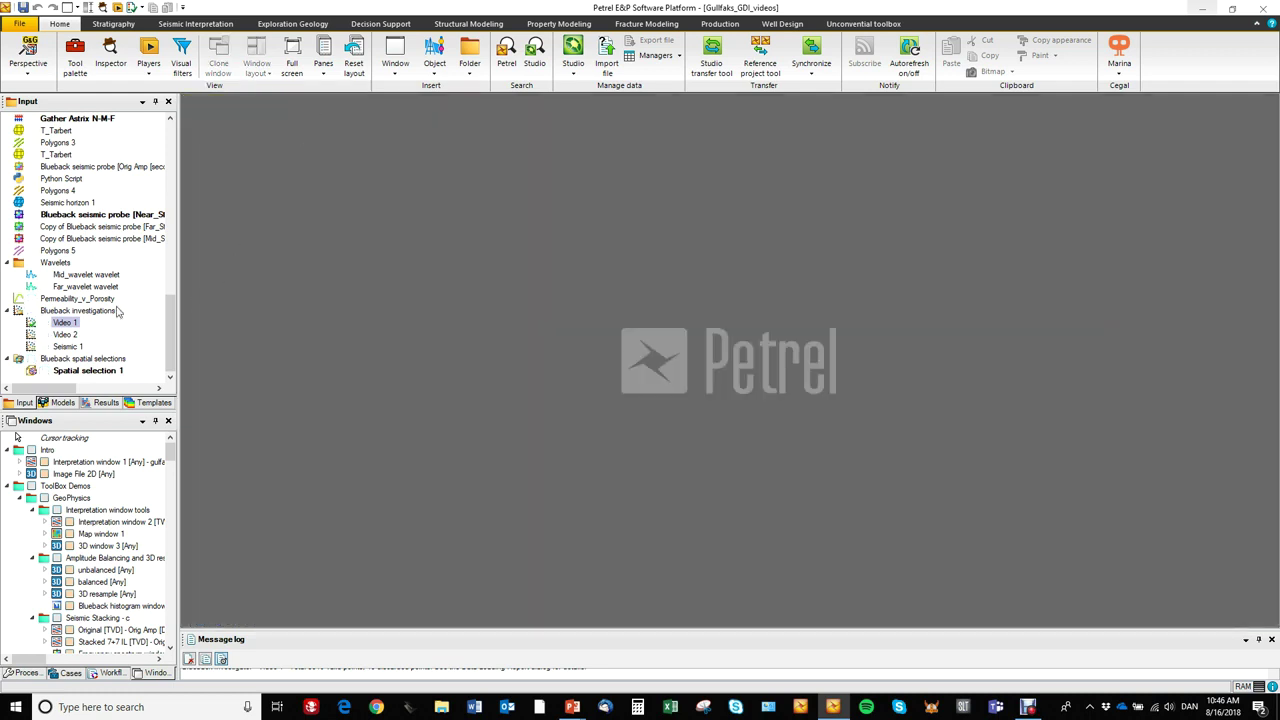
Open a Blueback matrix window for the Video 1 investigation and look over all its crossplots
{"action": "right_click", "coordinate": [65, 323]}
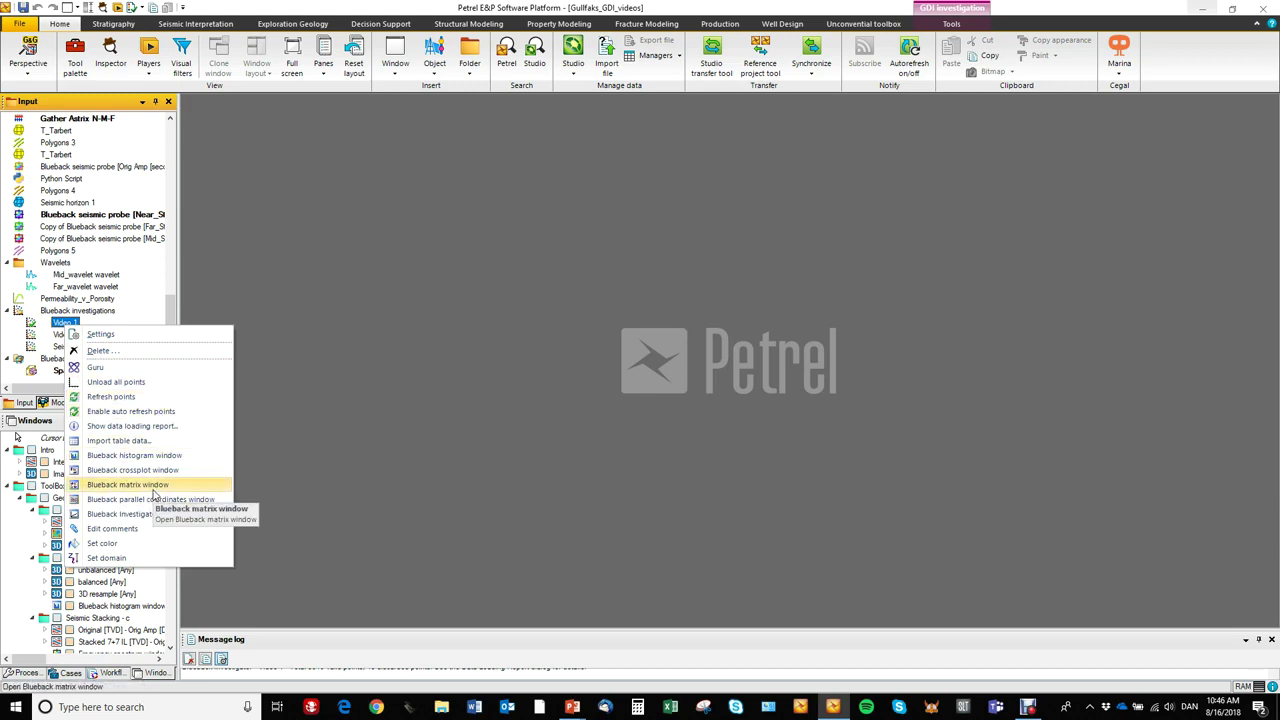
{"action": "left_click", "coordinate": [155, 492]}
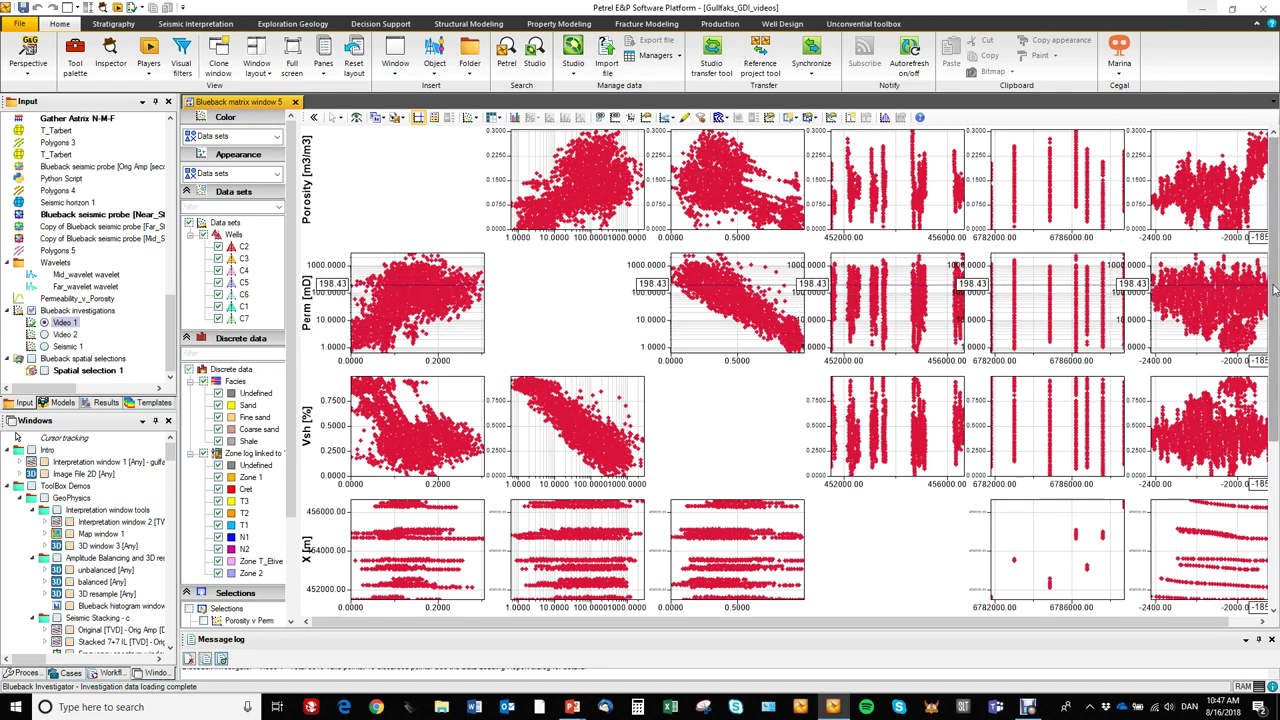
{"action": "scroll", "coordinate": [1274, 350], "scroll_direction": "down", "scroll_amount": 3}
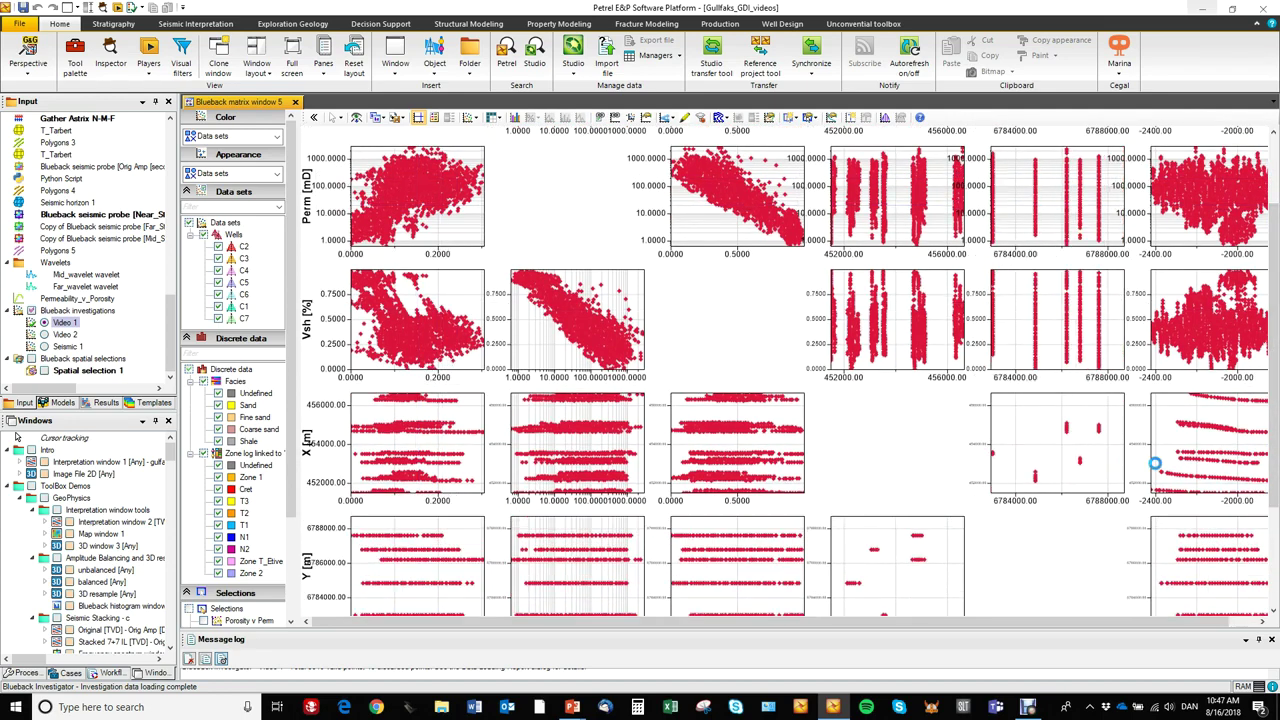
{"action": "scroll", "coordinate": [1274, 453], "scroll_direction": "down", "scroll_amount": 3}
{"action": "scroll", "coordinate": [1274, 453], "scroll_direction": "up", "scroll_amount": 3}
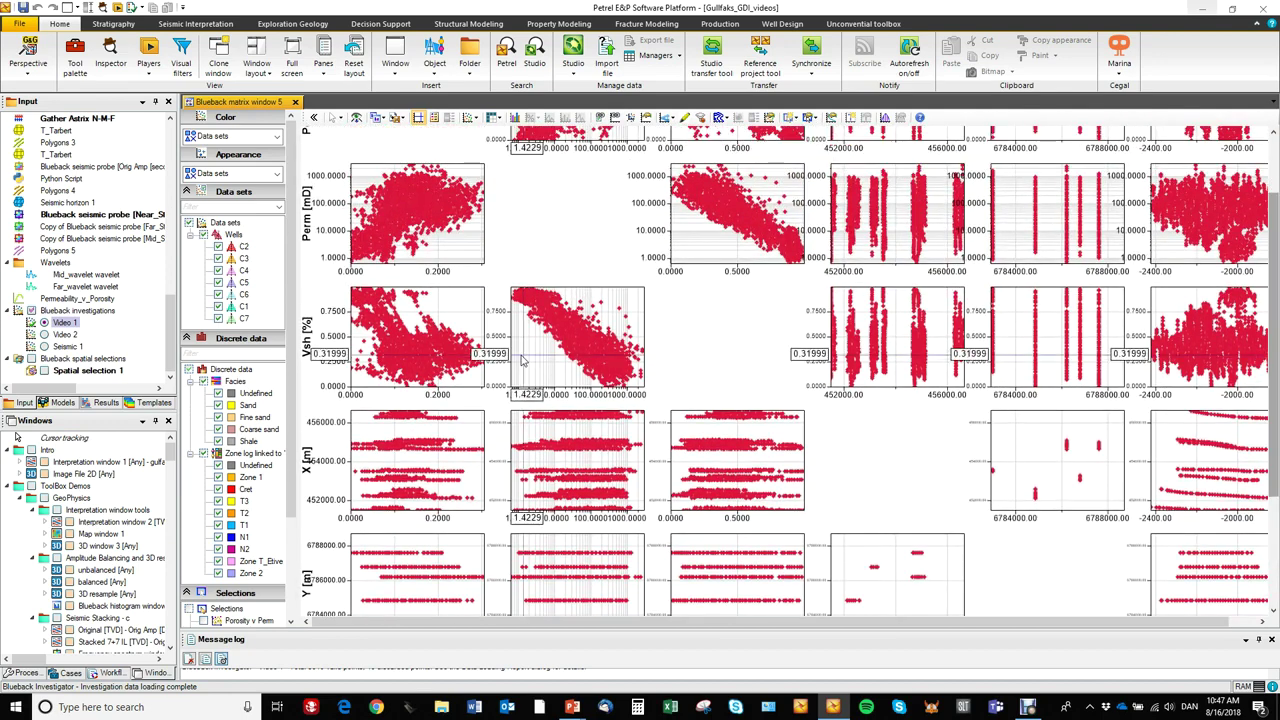
{"action": "left_click_drag", "start_coordinate": [1274, 360], "coordinate": [1274, 487]}
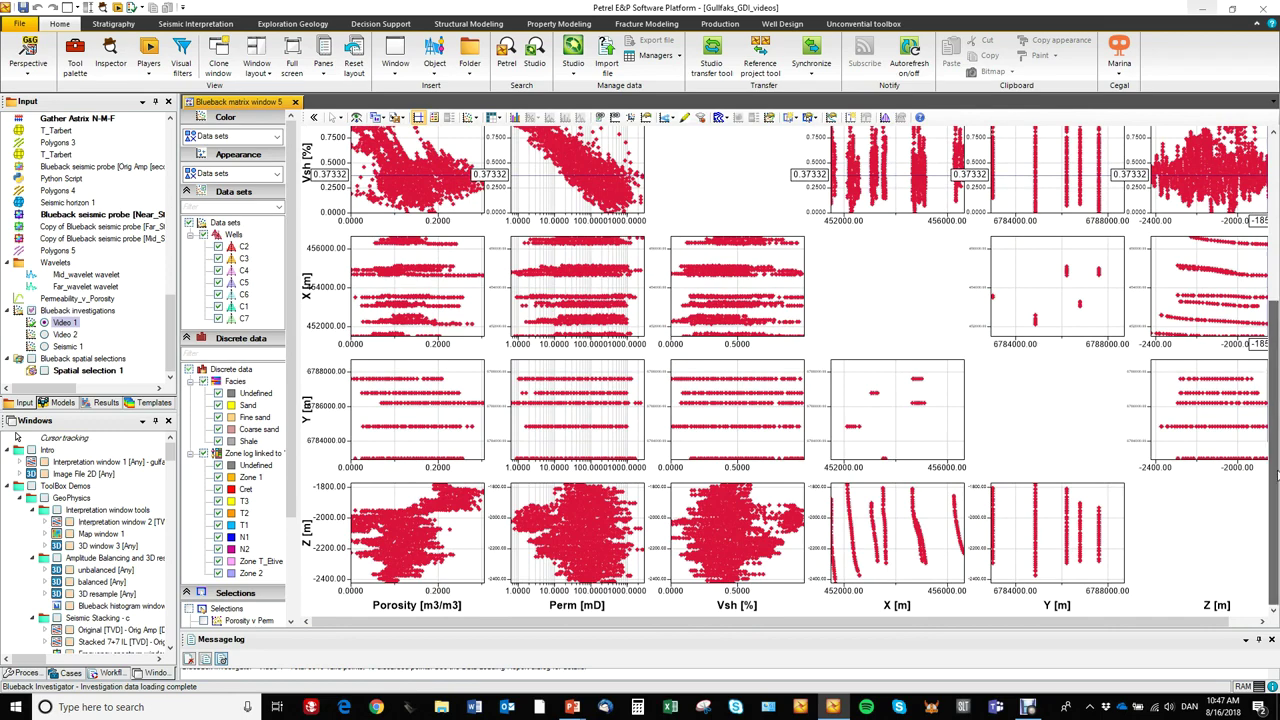
{"action": "left_click_drag", "start_coordinate": [1275, 515], "coordinate": [1273, 338]}
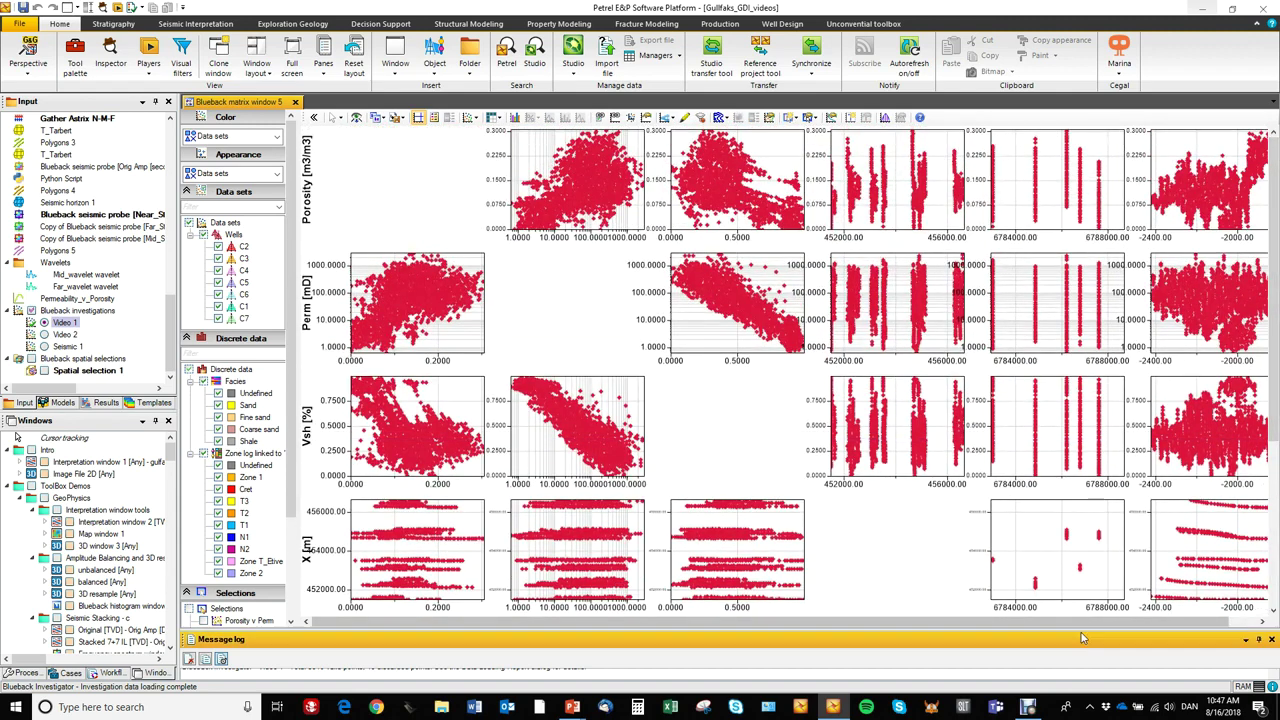
{"action": "left_click_drag", "start_coordinate": [1128, 623], "coordinate": [1100, 636]}
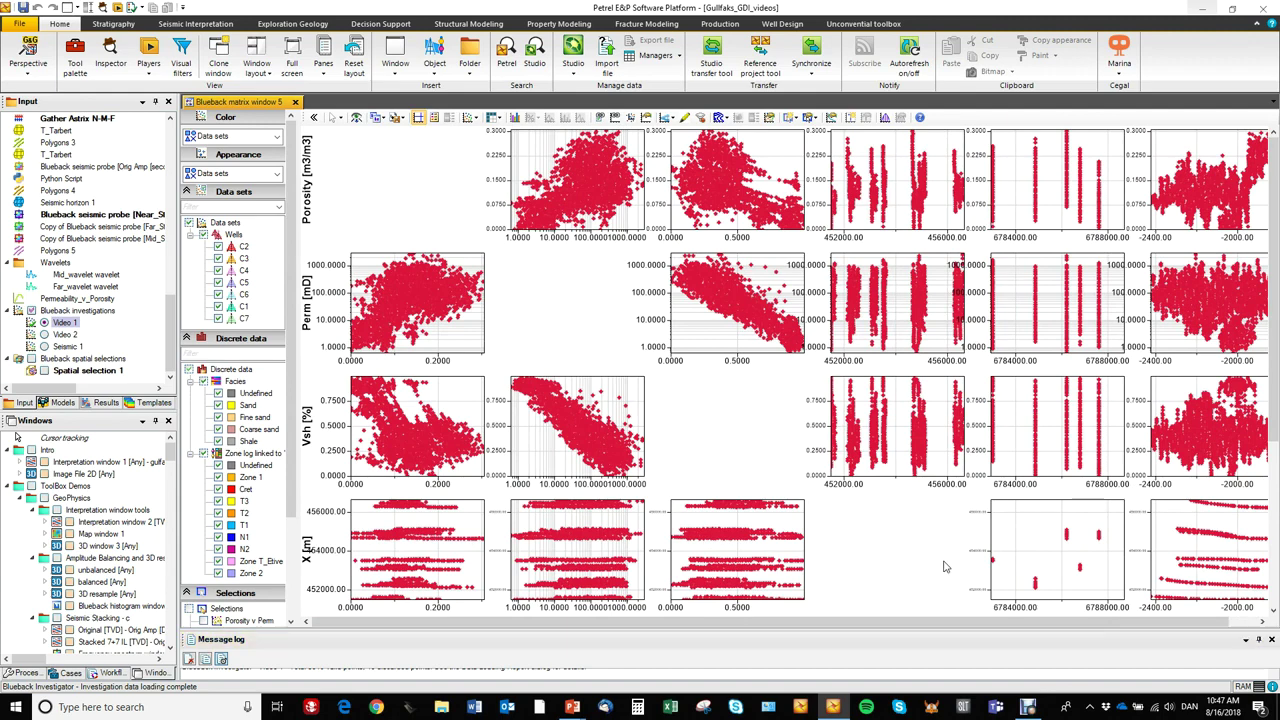
Turn off Enforce minimum size in the matrix window's style settings so all crossplots fit the viewport
{"action": "right_click", "coordinate": [464, 341]}
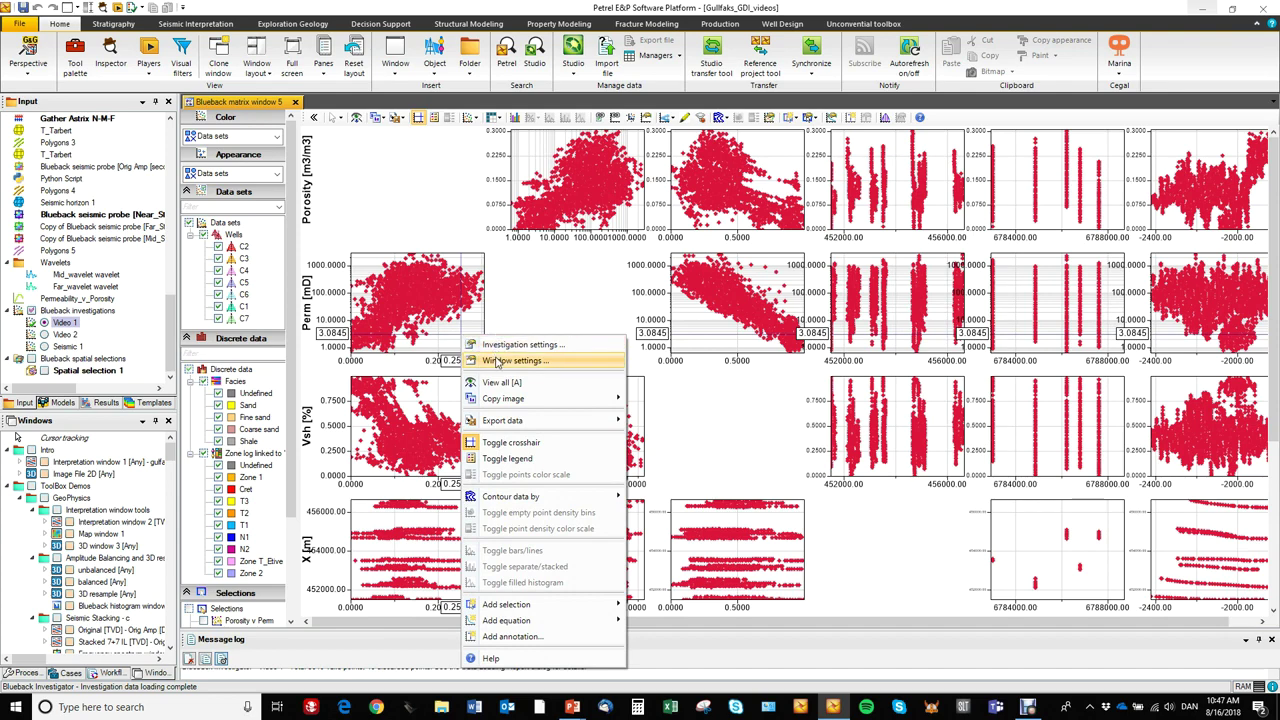
{"action": "left_click", "coordinate": [499, 362]}
{"action": "left_click", "coordinate": [160, 134]}
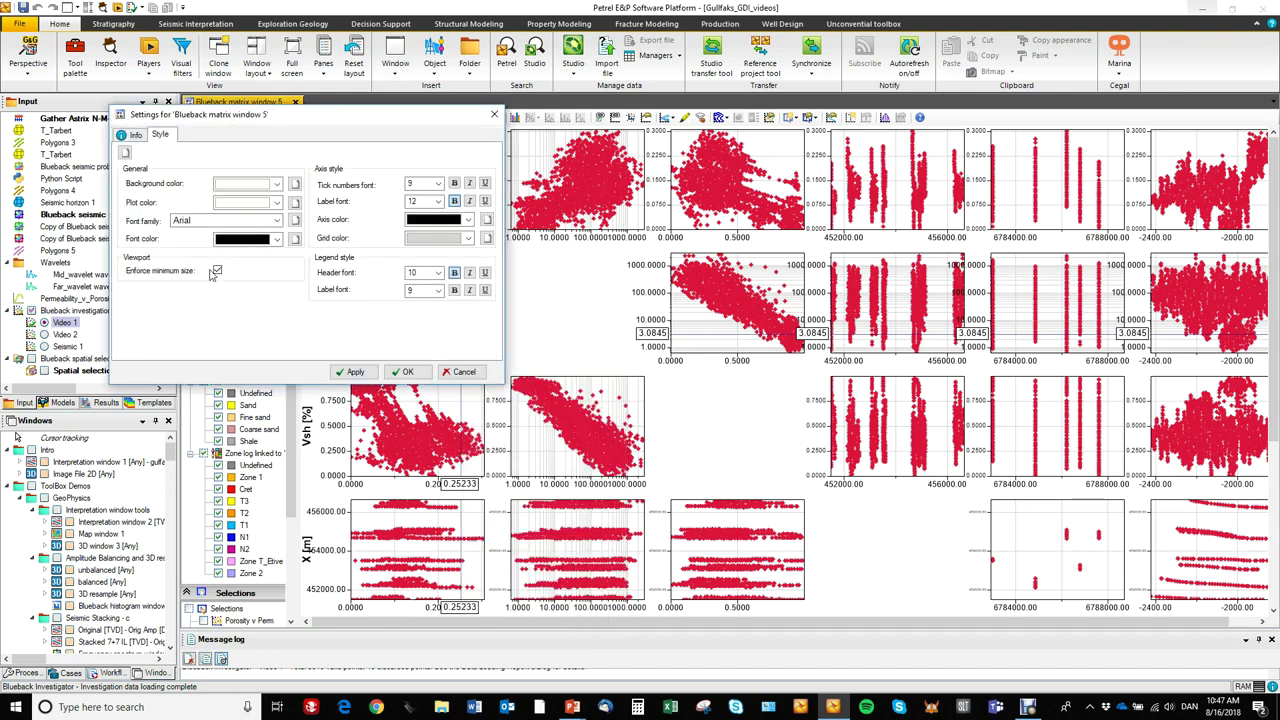
{"action": "left_click", "coordinate": [216, 271]}
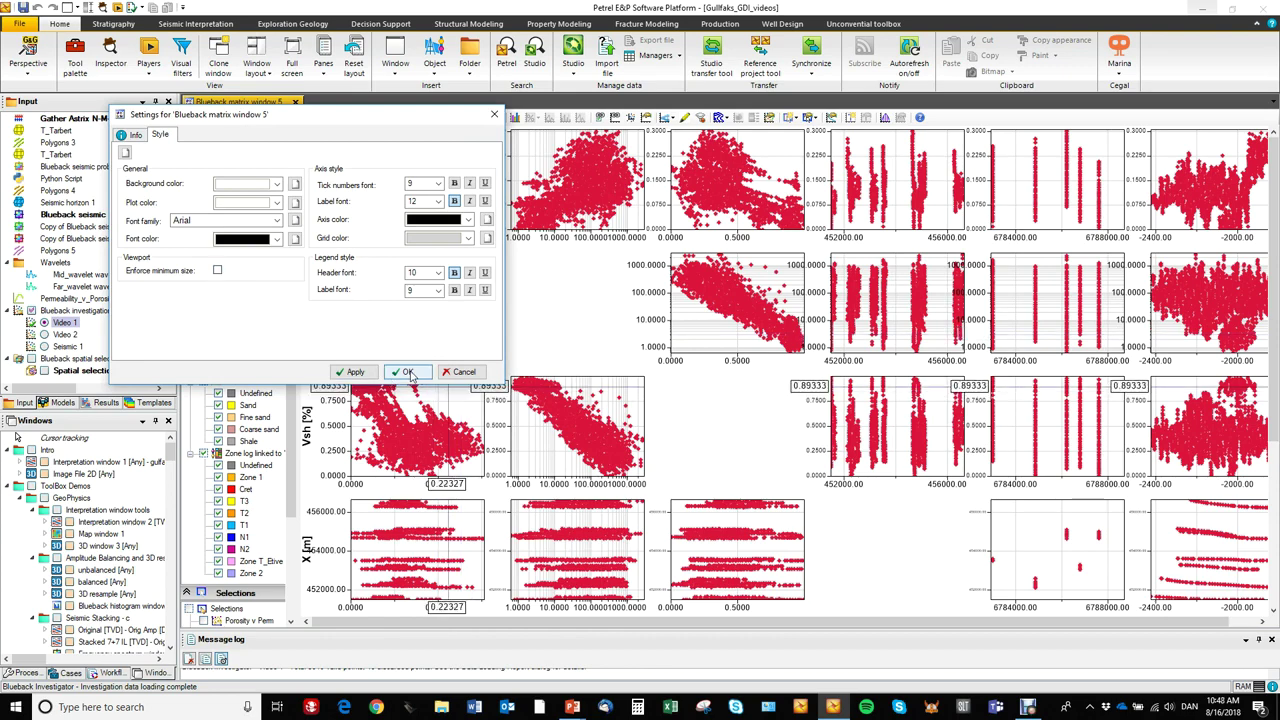
{"action": "left_click", "coordinate": [408, 371]}
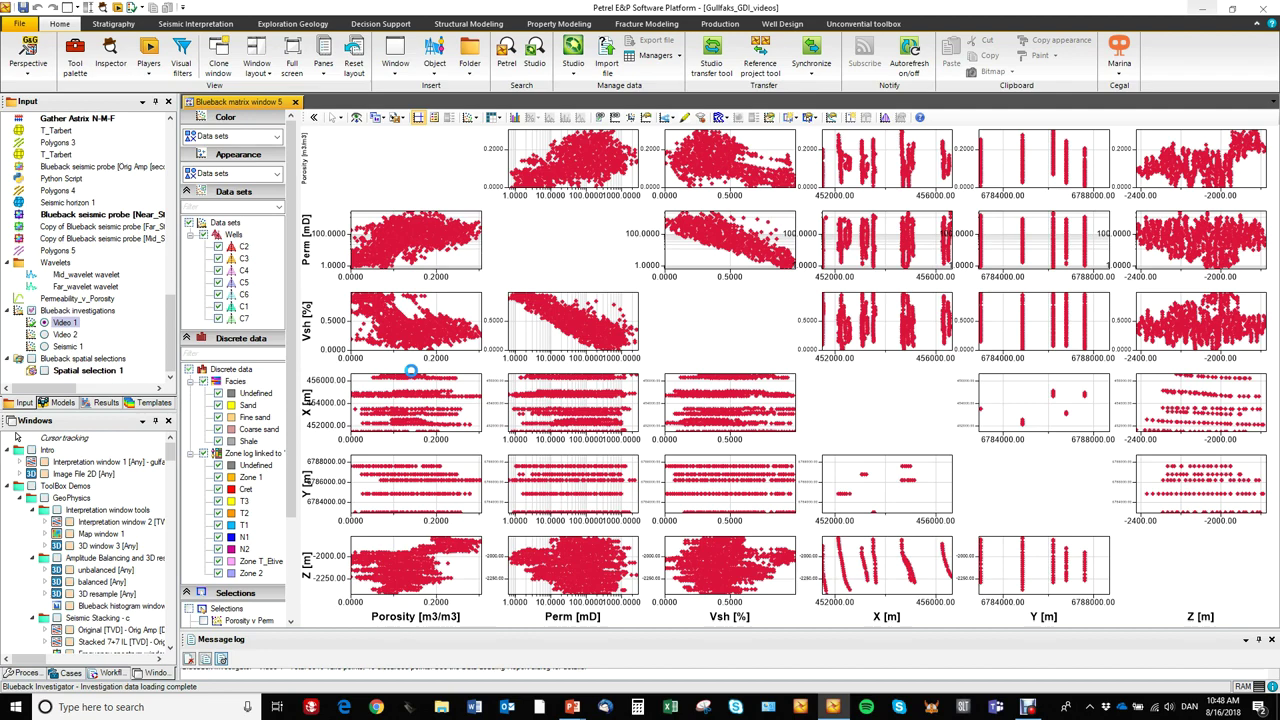
Remove X and Y from the matrix and briefly show the diagonal histograms before hiding them again
{"action": "left_click", "coordinate": [494, 118]}
{"action": "left_click", "coordinate": [517, 178]}
{"action": "left_click", "coordinate": [494, 118]}
{"action": "left_click", "coordinate": [518, 193]}
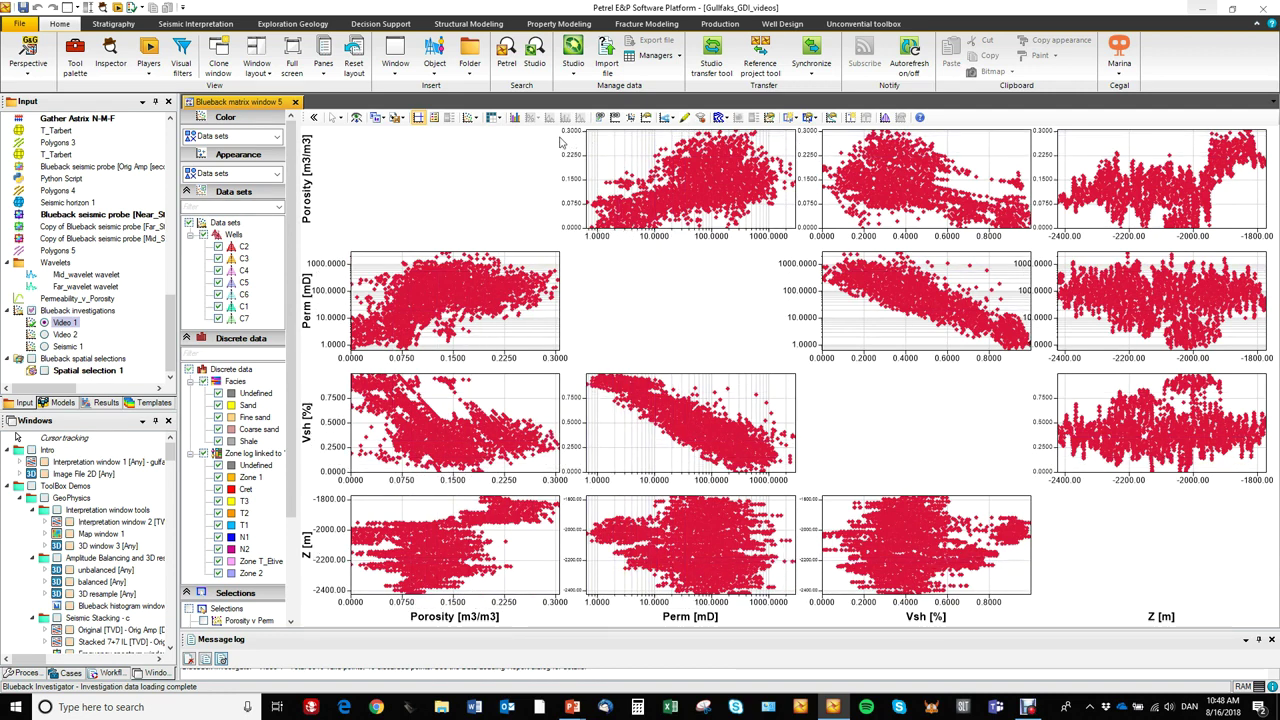
{"action": "left_click", "coordinate": [516, 118]}
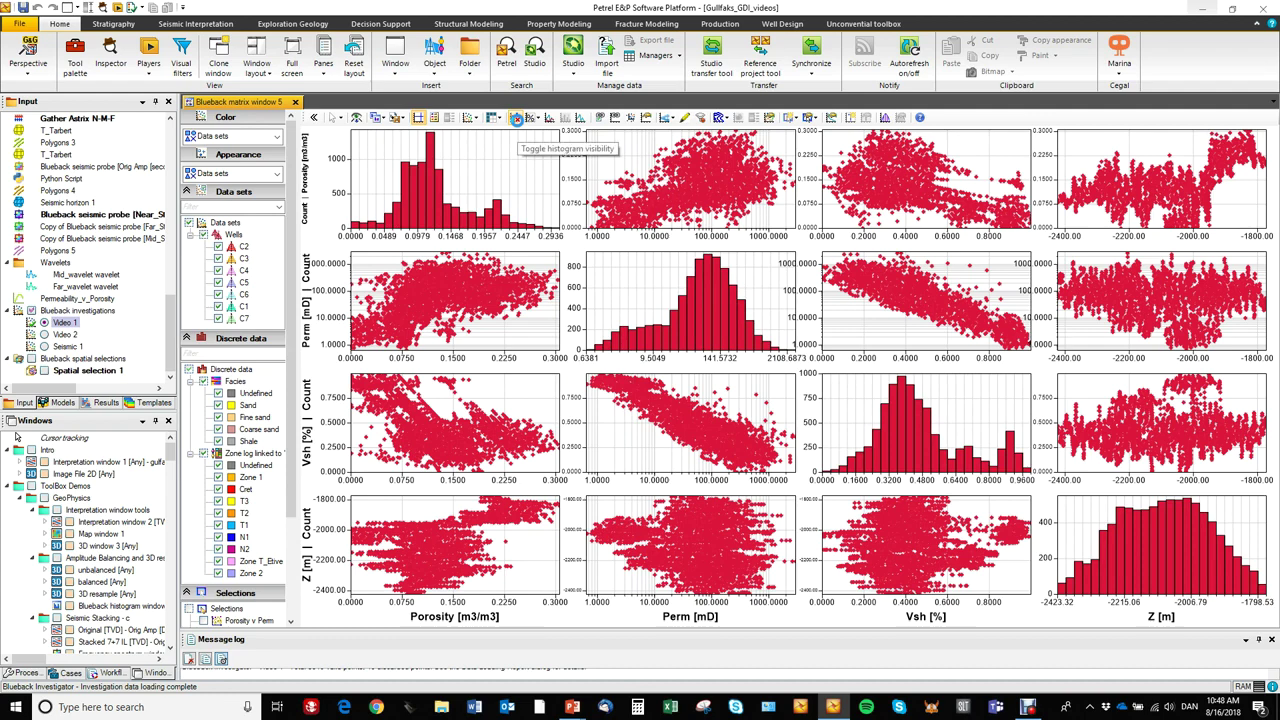
{"action": "left_click", "coordinate": [516, 118]}
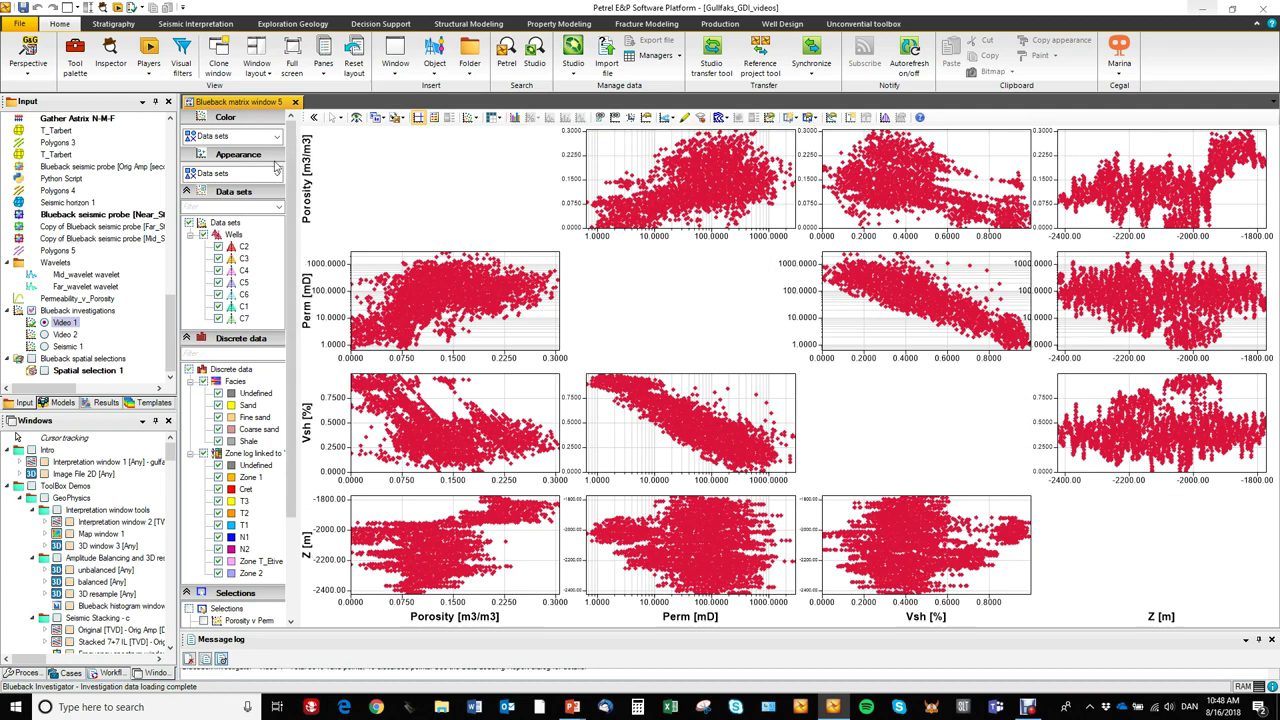
Widen the matrix window's filter pane and color the points first by Porosity and finally by Facies
{"action": "left_click_drag", "start_coordinate": [298, 163], "coordinate": [338, 172]}
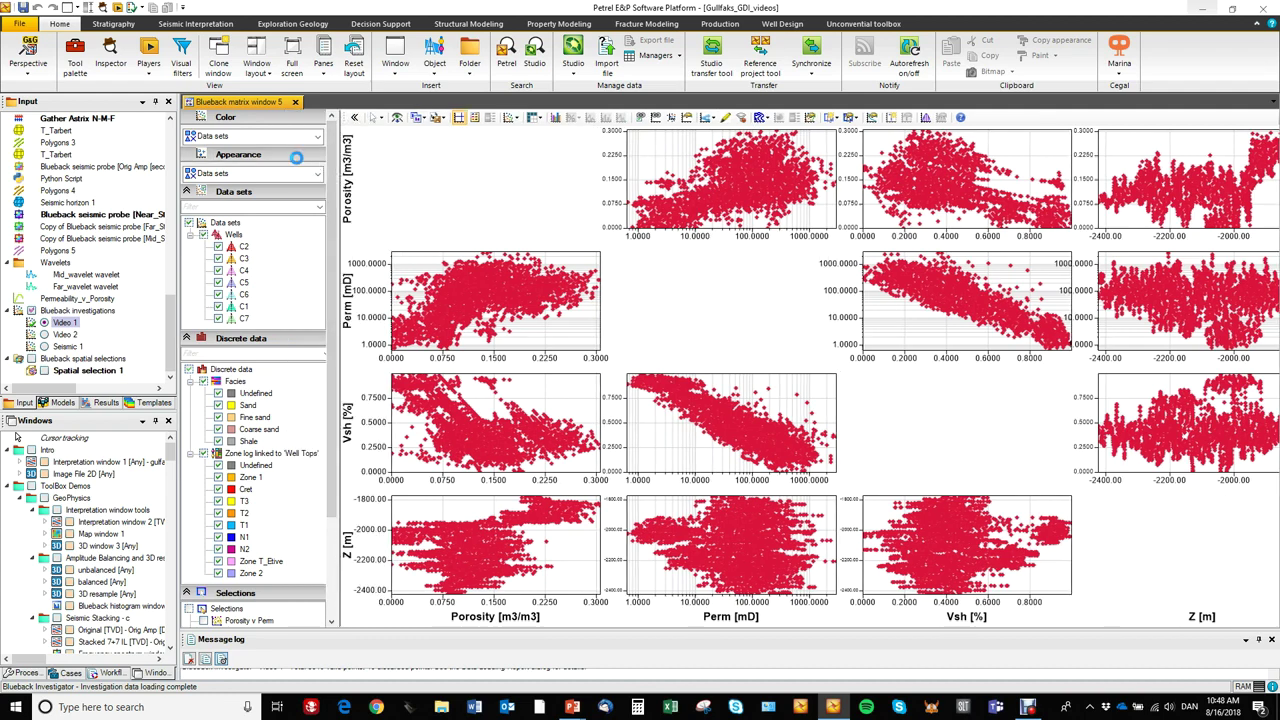
{"action": "left_click", "coordinate": [307, 138]}
{"action": "left_click", "coordinate": [208, 151]}
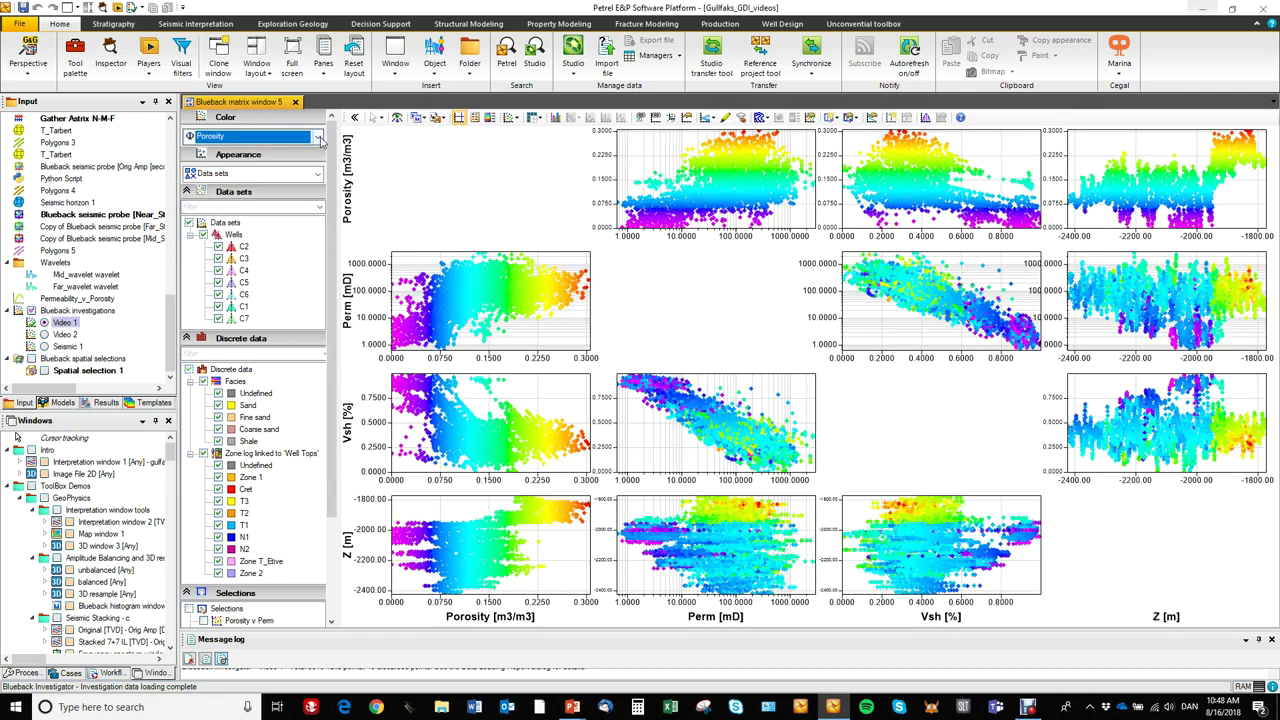
{"action": "left_click", "coordinate": [312, 138]}
{"action": "left_click", "coordinate": [208, 241]}
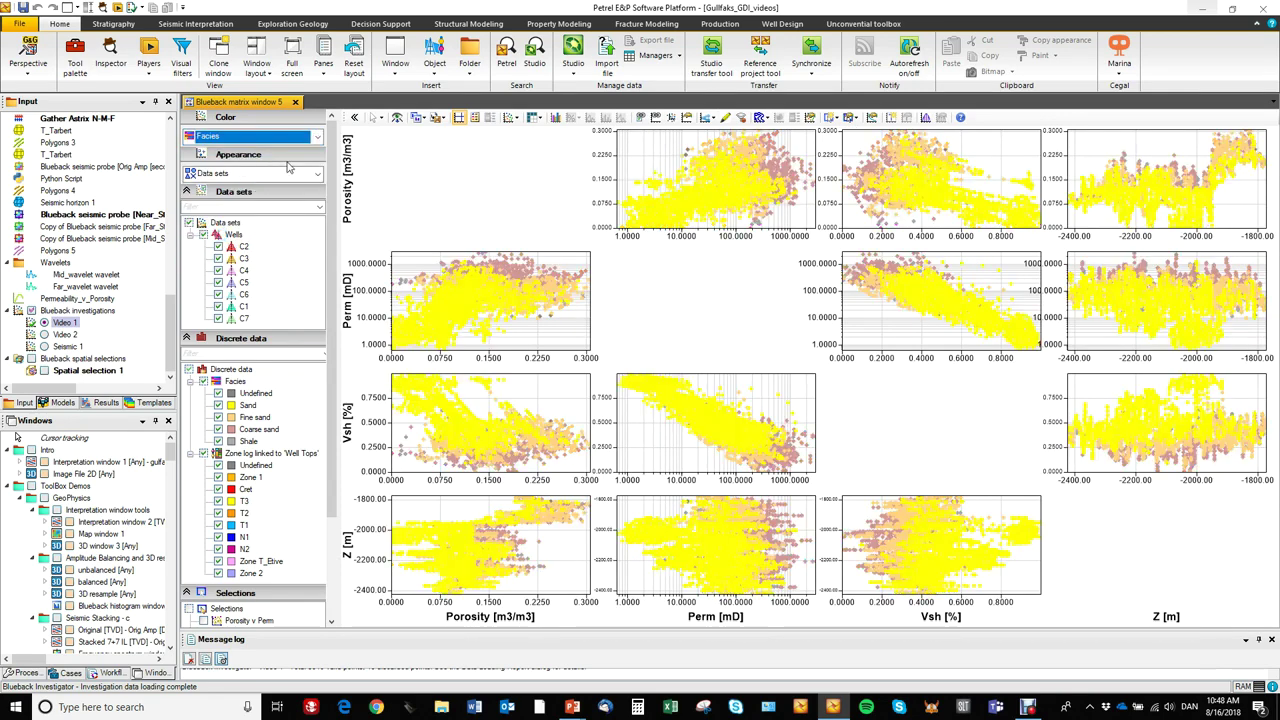
Filter wells such as C2 and C3 out of the matrix plots and restore them
{"action": "left_click", "coordinate": [218, 246]}
{"action": "left_click", "coordinate": [218, 258]}
{"action": "left_click", "coordinate": [218, 258]}
{"action": "left_click", "coordinate": [218, 246]}
{"action": "left_click", "coordinate": [218, 270]}
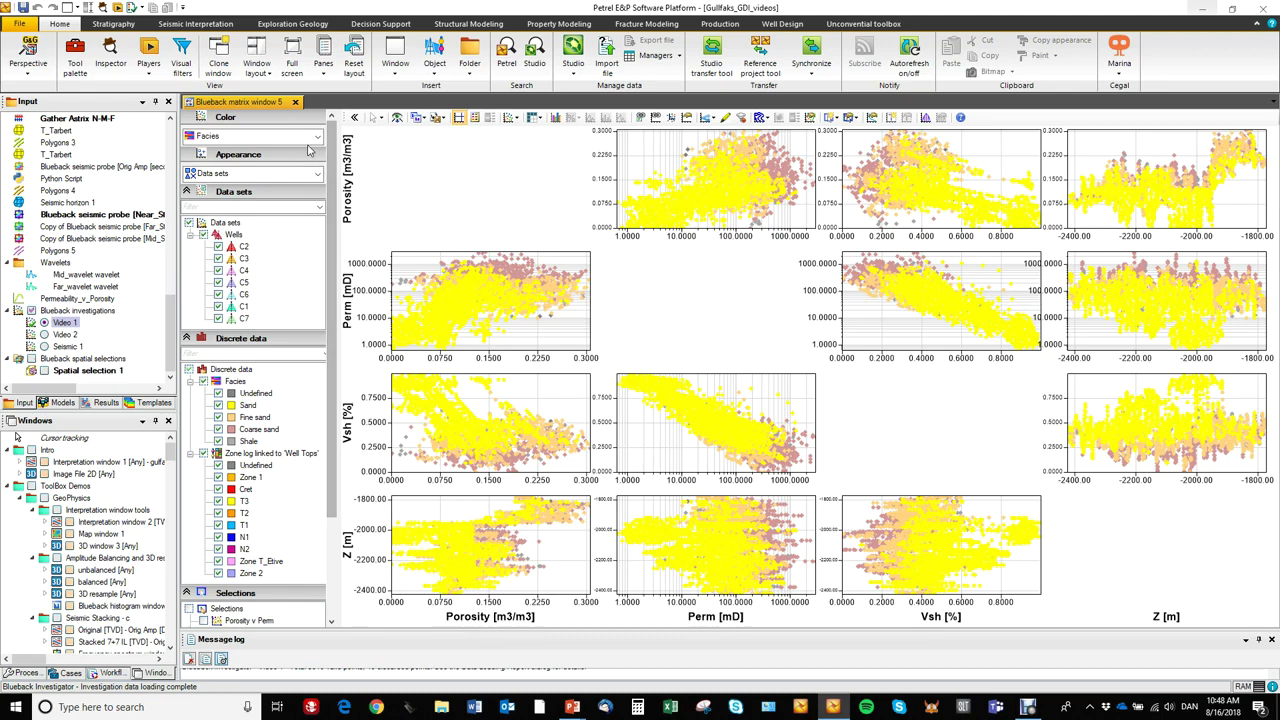
Color the matrix points by Porosity, expand the Vsh versus Perm crossplot and return to the full matrix
{"action": "left_click", "coordinate": [252, 136]}
{"action": "left_click", "coordinate": [230, 154]}
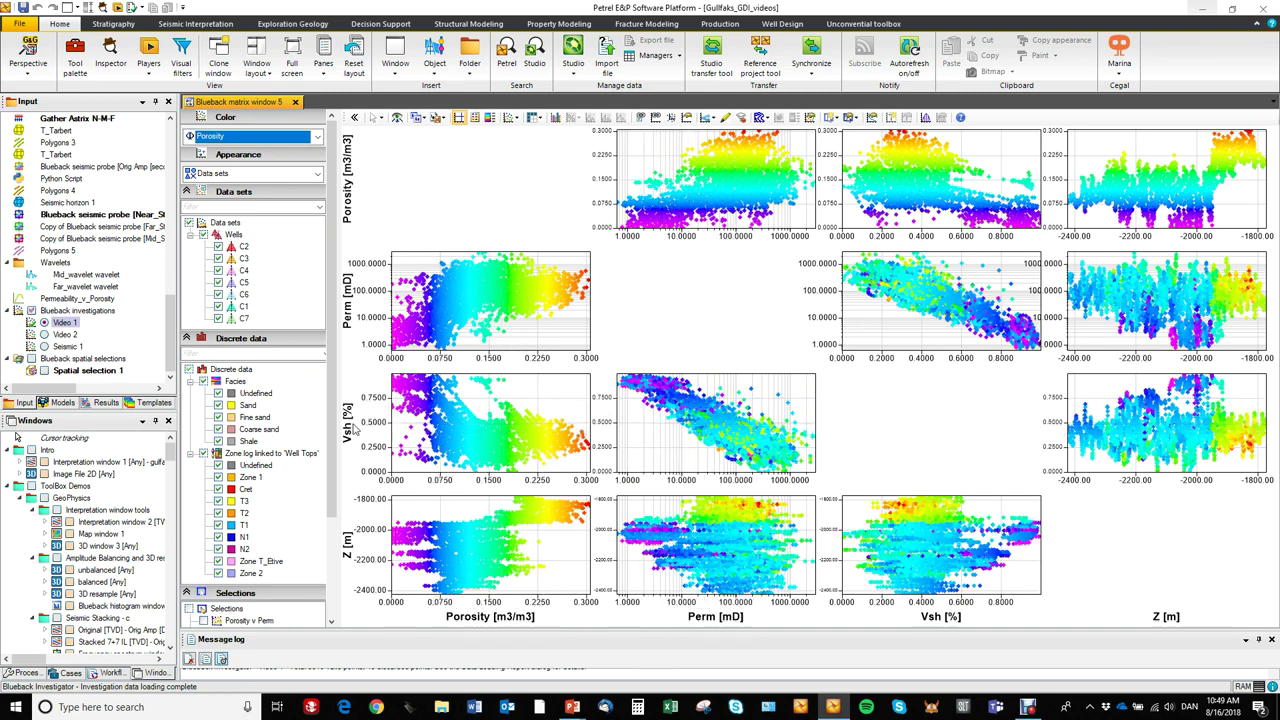
{"action": "double_click", "coordinate": [670, 437]}
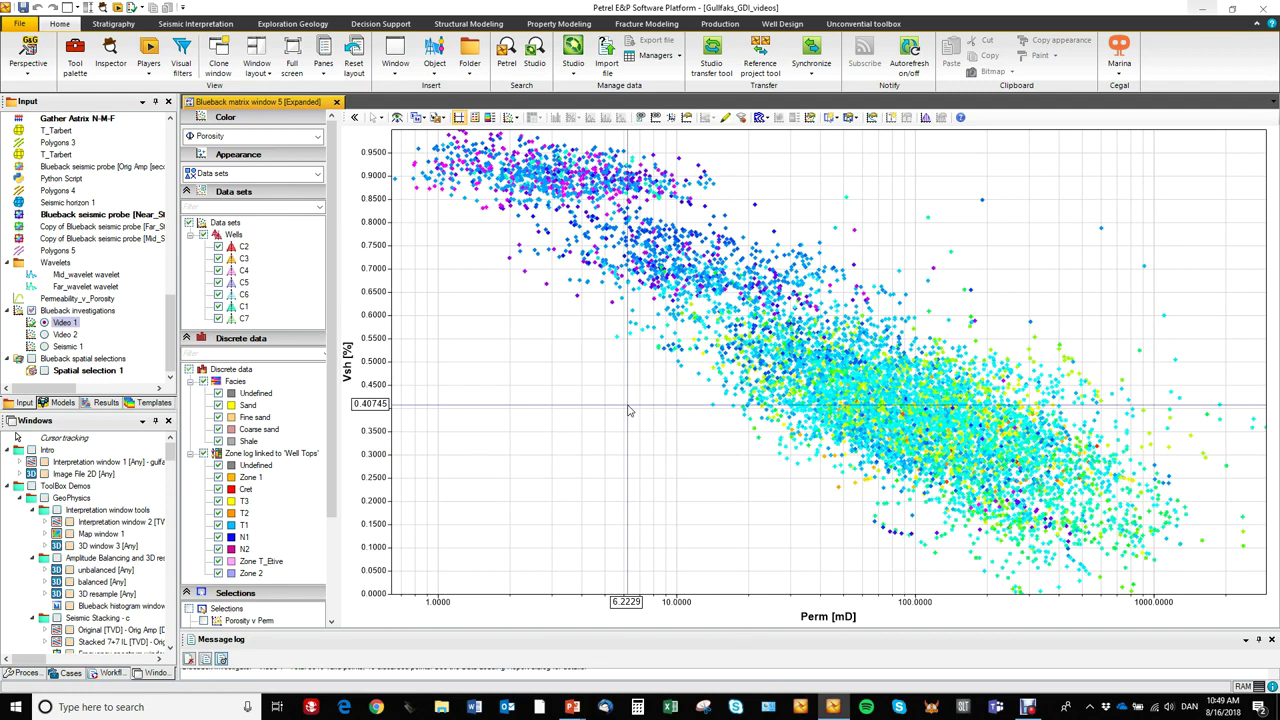
{"action": "double_click", "coordinate": [629, 410]}
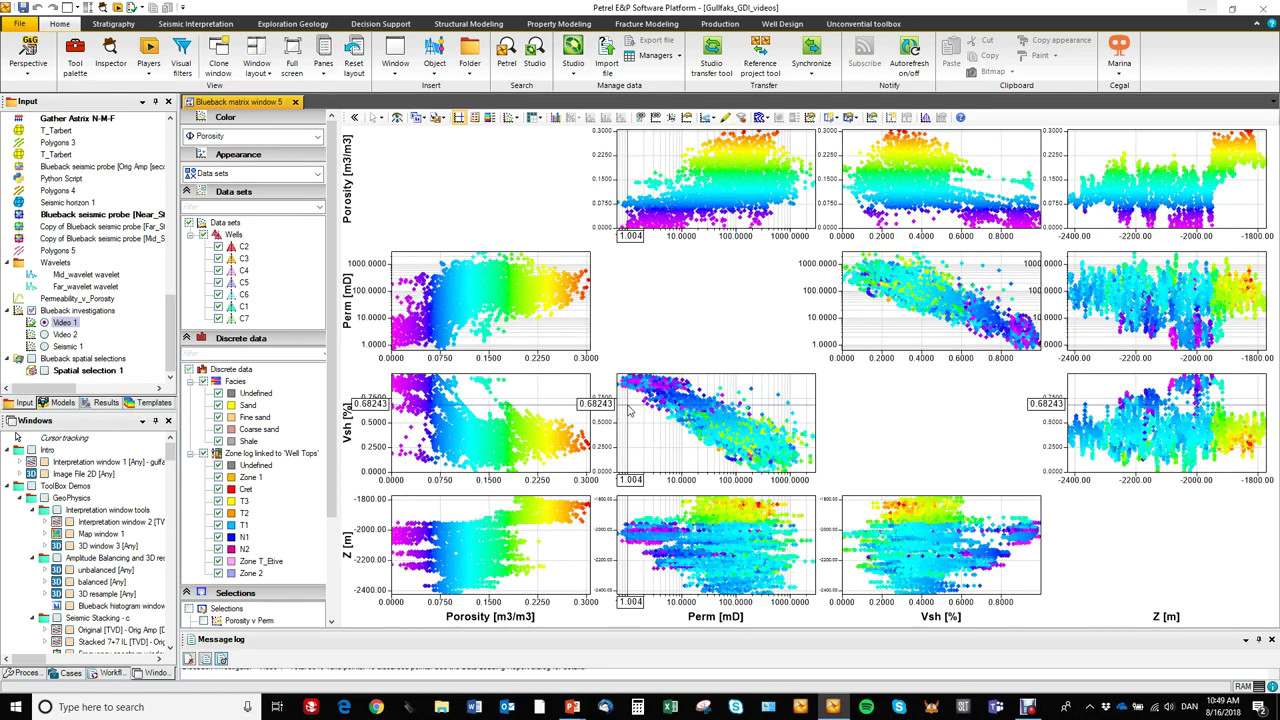
Highlight wells C3, C5 and C4, facies Sand and Coarse sand, and zone T2 in the matrix plots, and switch highlighting off
{"action": "left_click", "coordinate": [727, 118]}
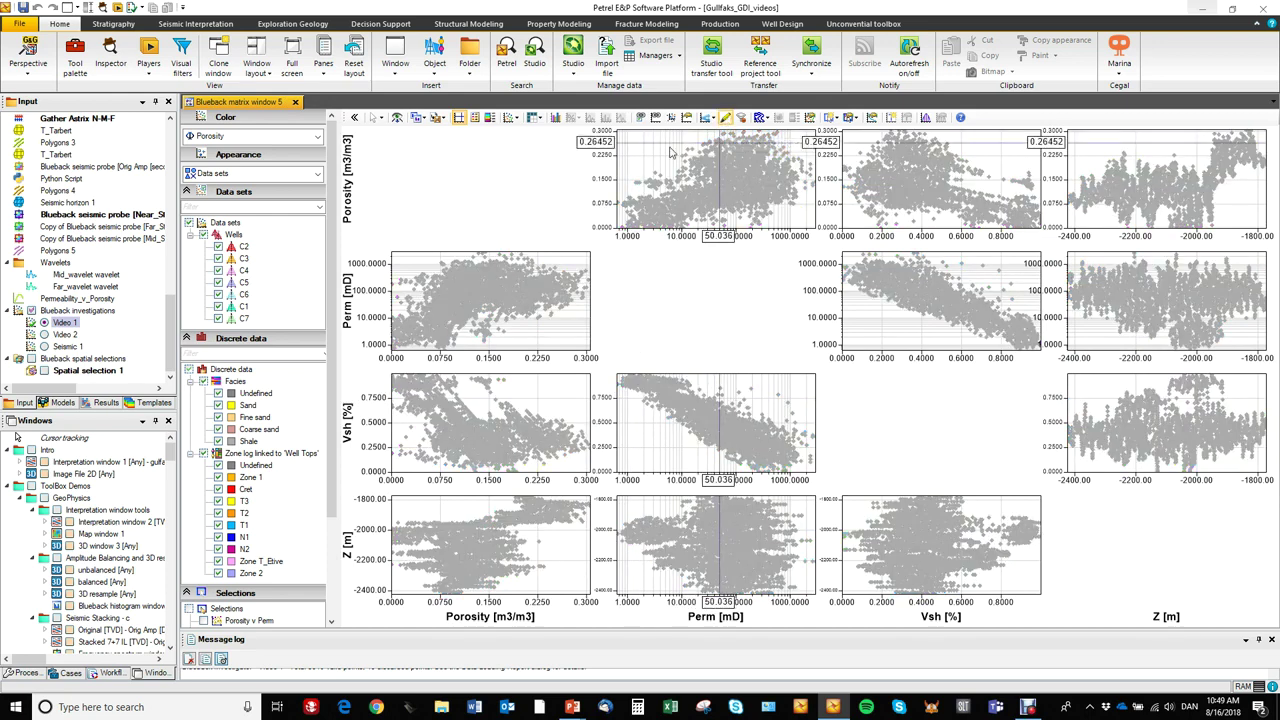
{"action": "left_click", "coordinate": [243, 258]}
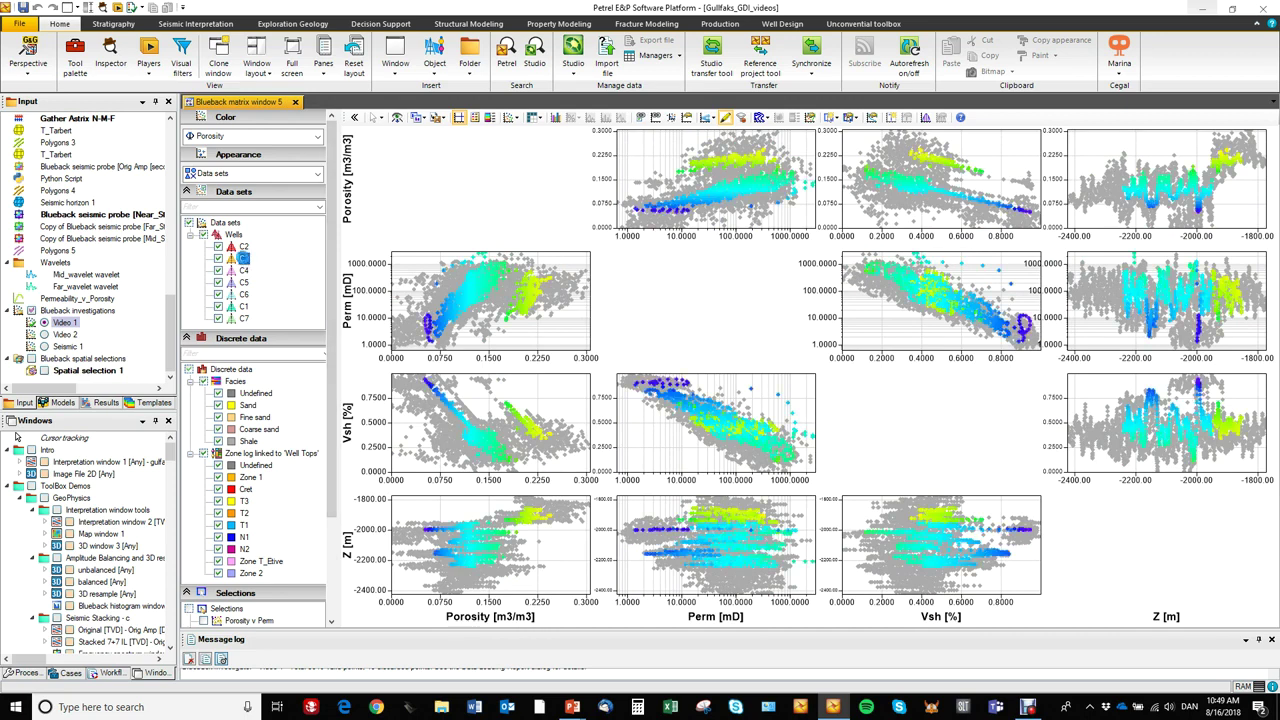
{"action": "left_click", "coordinate": [243, 282]}
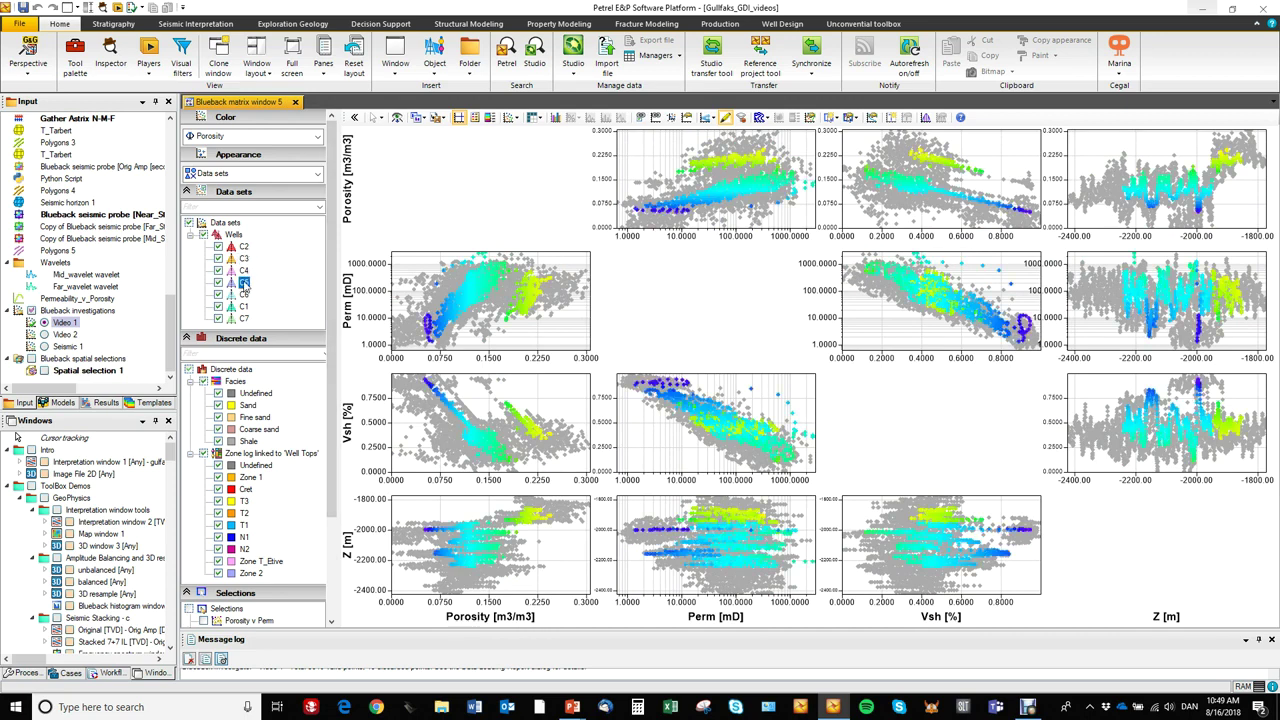
{"action": "left_click", "coordinate": [248, 405]}
{"action": "left_click", "coordinate": [258, 430]}
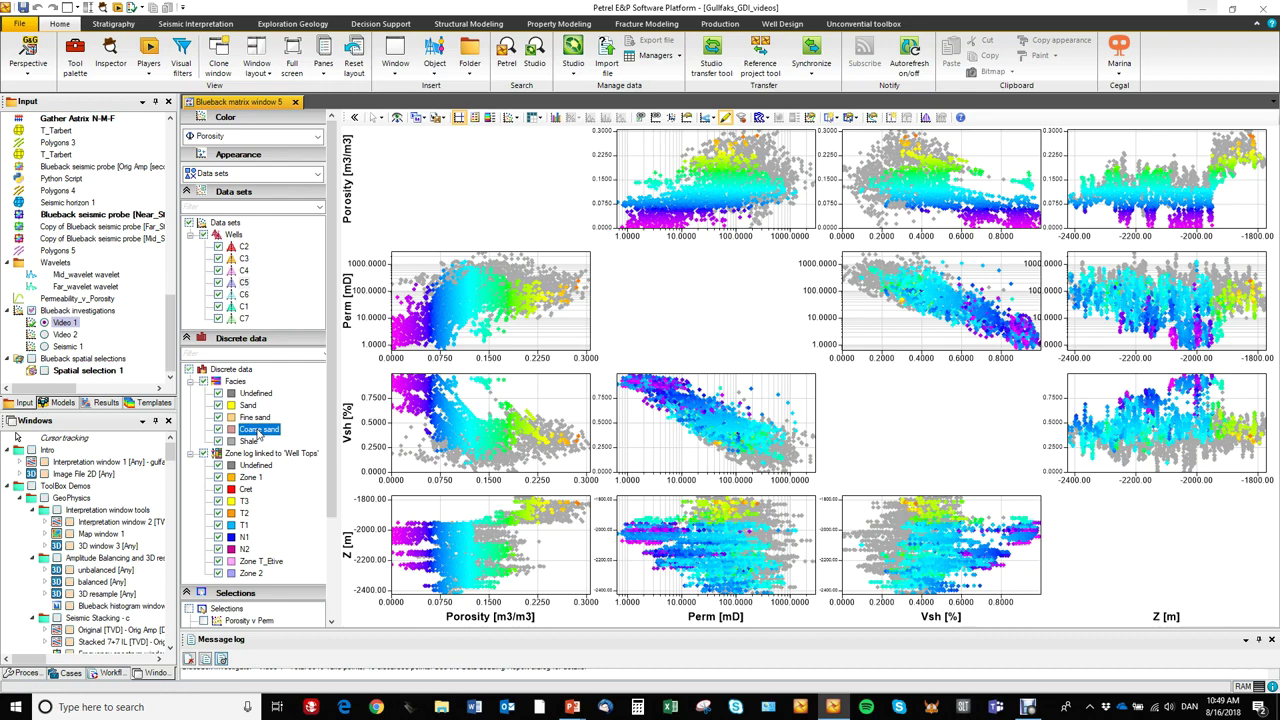
{"action": "left_click", "coordinate": [243, 270]}
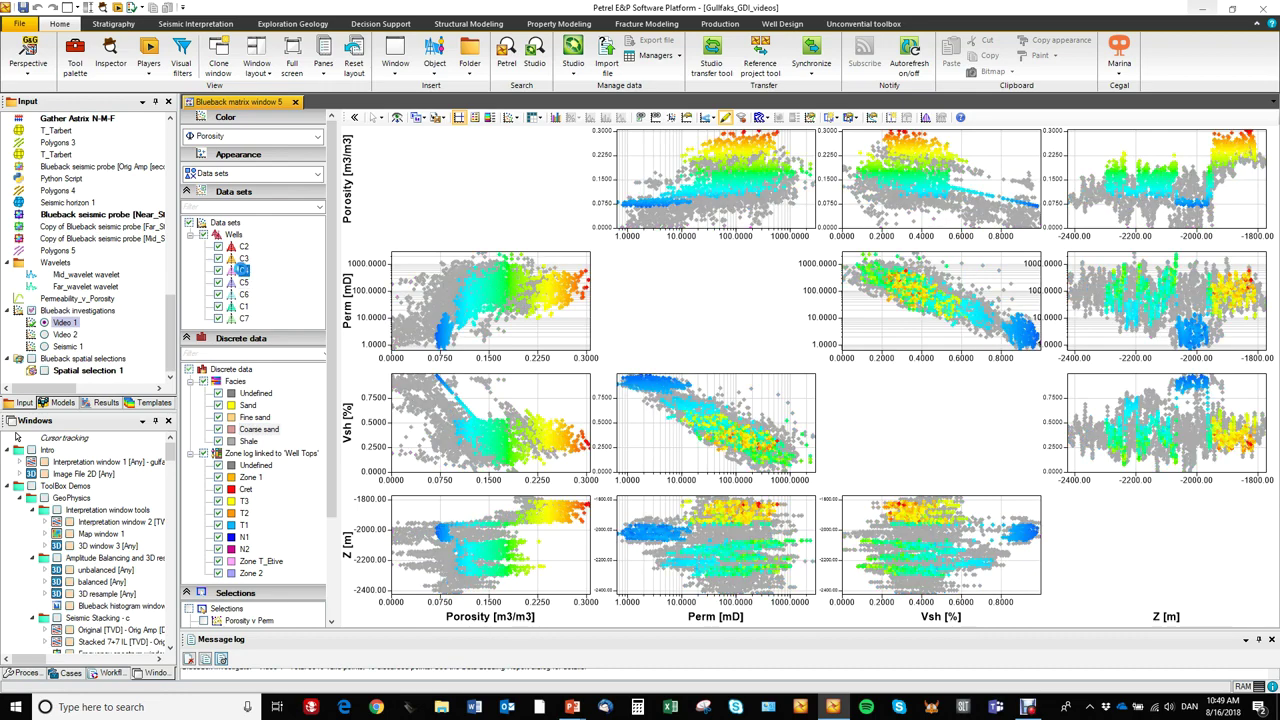
{"action": "left_click", "coordinate": [247, 406]}
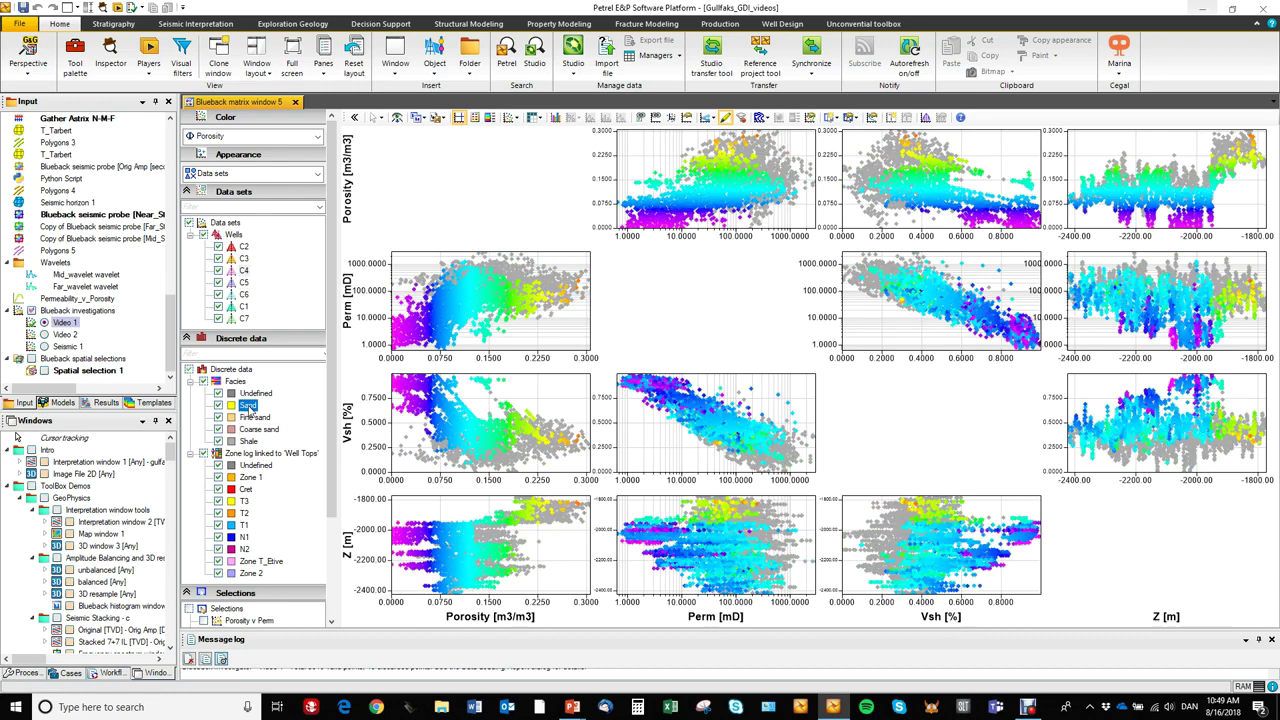
{"action": "left_click", "coordinate": [245, 513]}
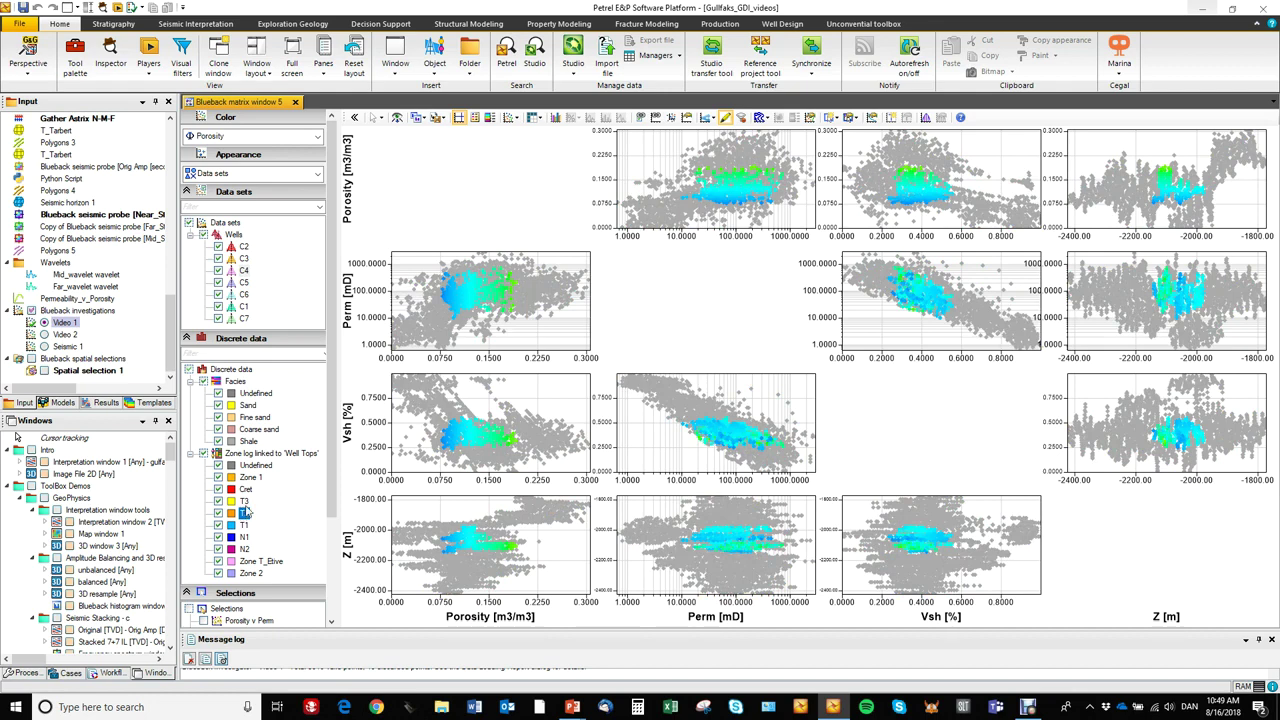
{"action": "left_click", "coordinate": [251, 456]}
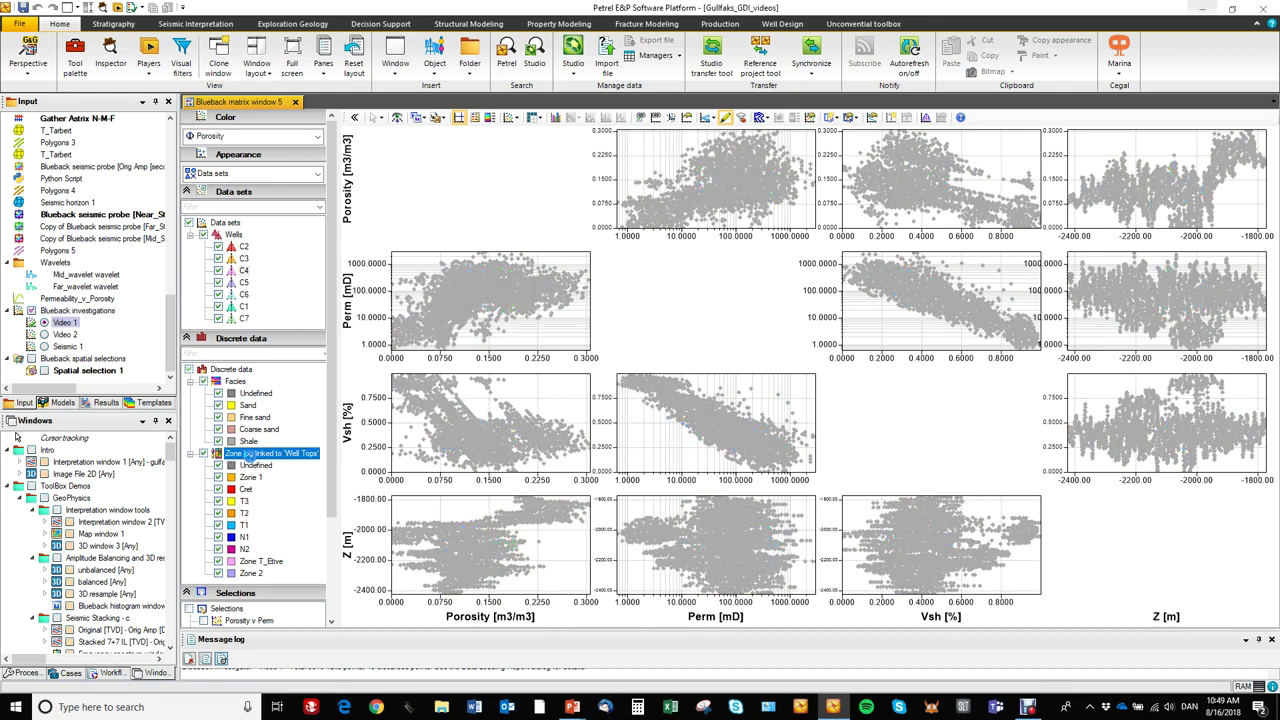
{"action": "left_click", "coordinate": [726, 118]}
Filter the matrix by the Porosity v Perm selection, hide and show the filtered points, and turn the selection off again
{"action": "scroll", "coordinate": [250, 450], "scroll_direction": "down", "scroll_amount": 3}
{"action": "left_click", "coordinate": [204, 492]}
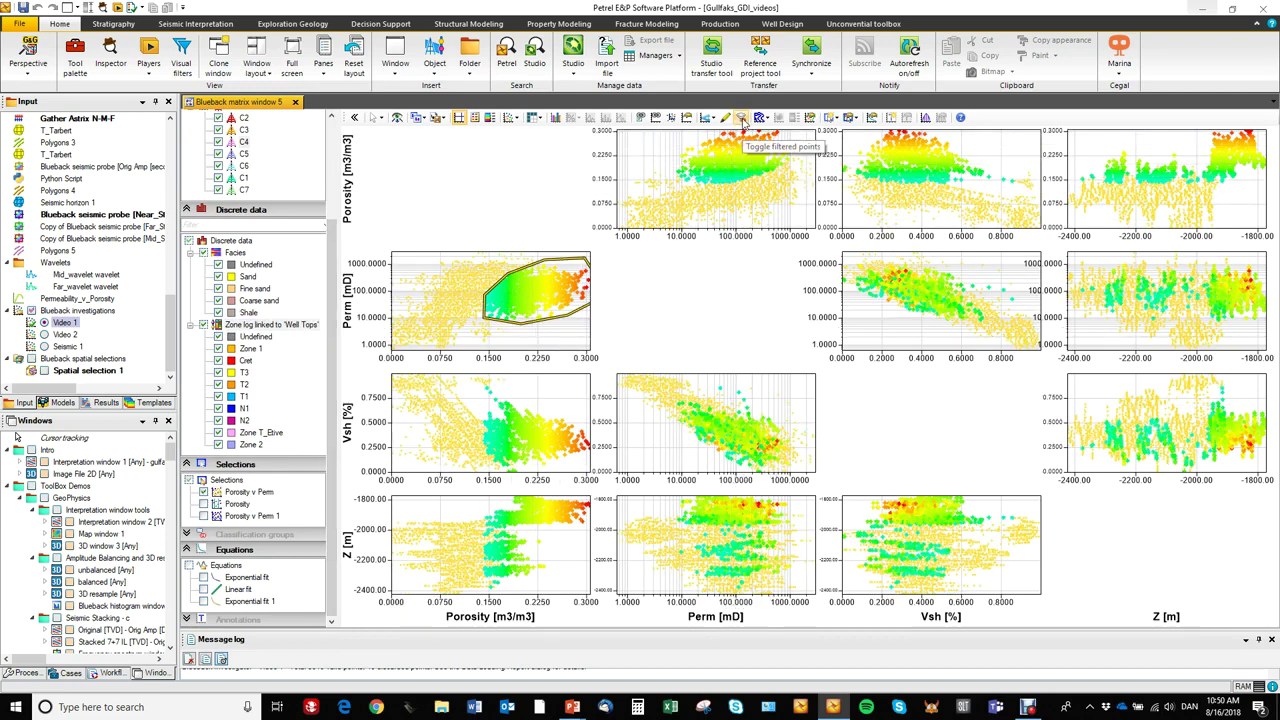
{"action": "left_click", "coordinate": [742, 118]}
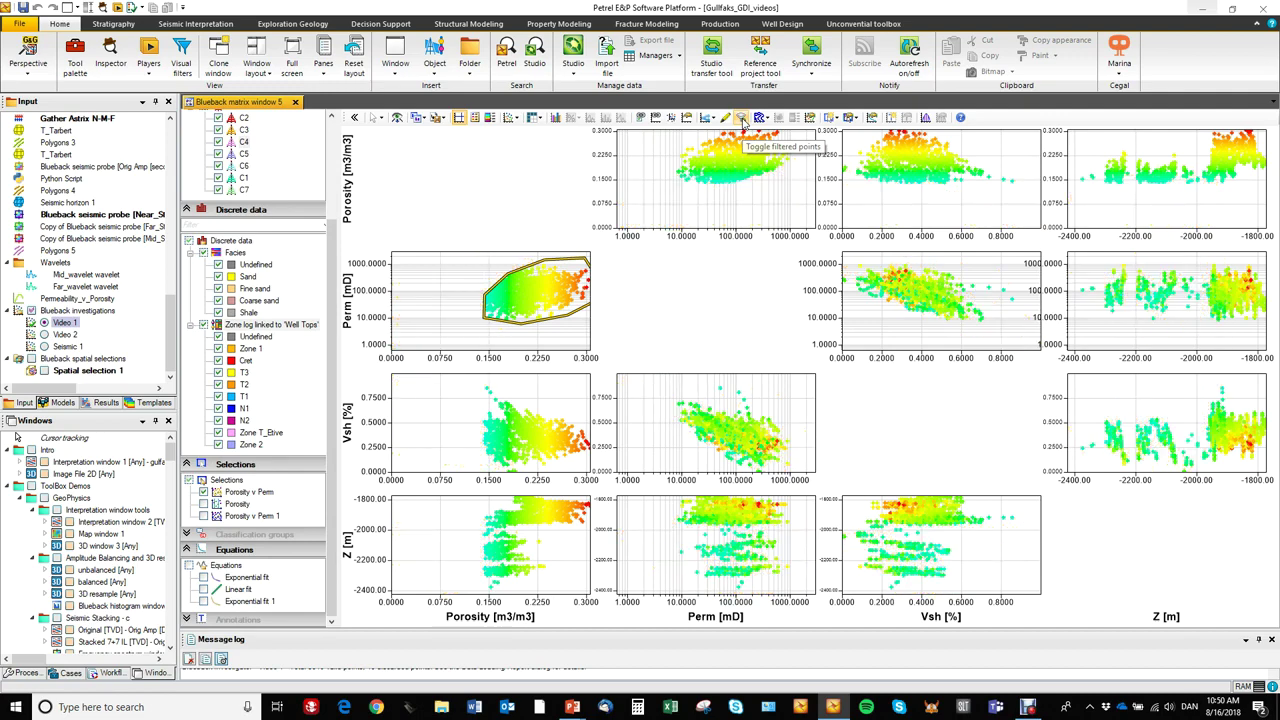
{"action": "left_click", "coordinate": [742, 118]}
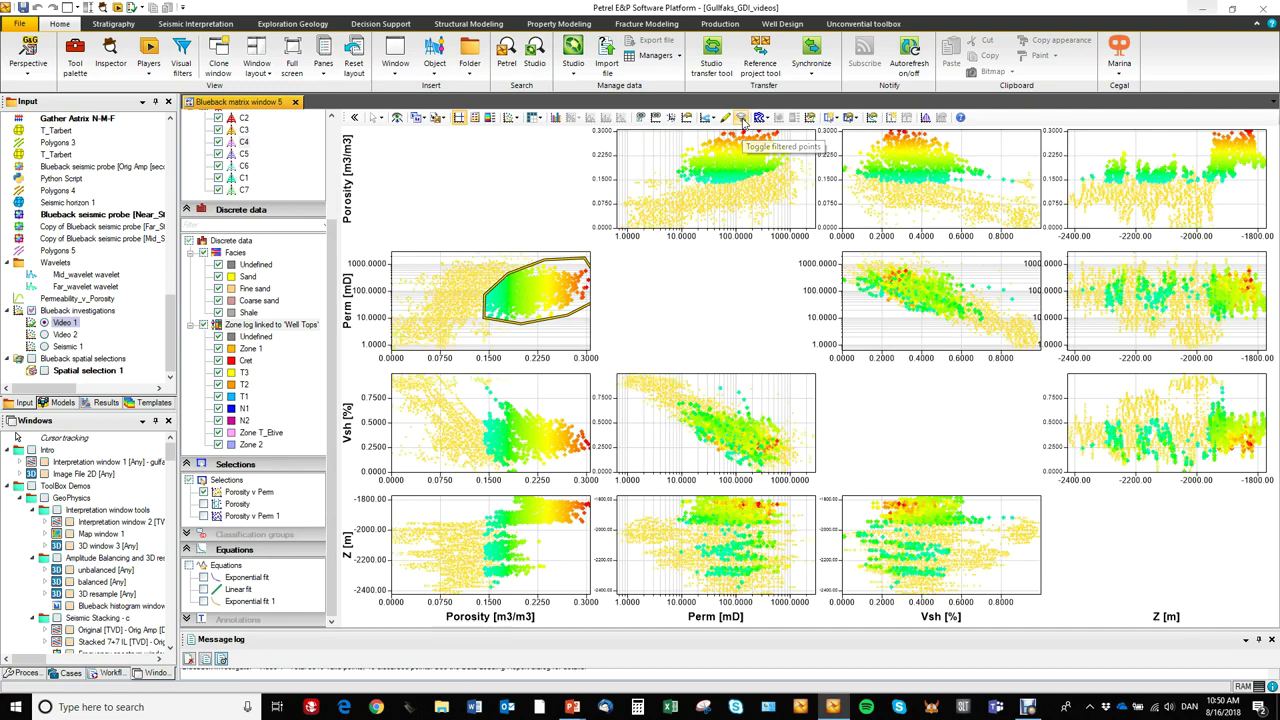
{"action": "left_click", "coordinate": [203, 493]}
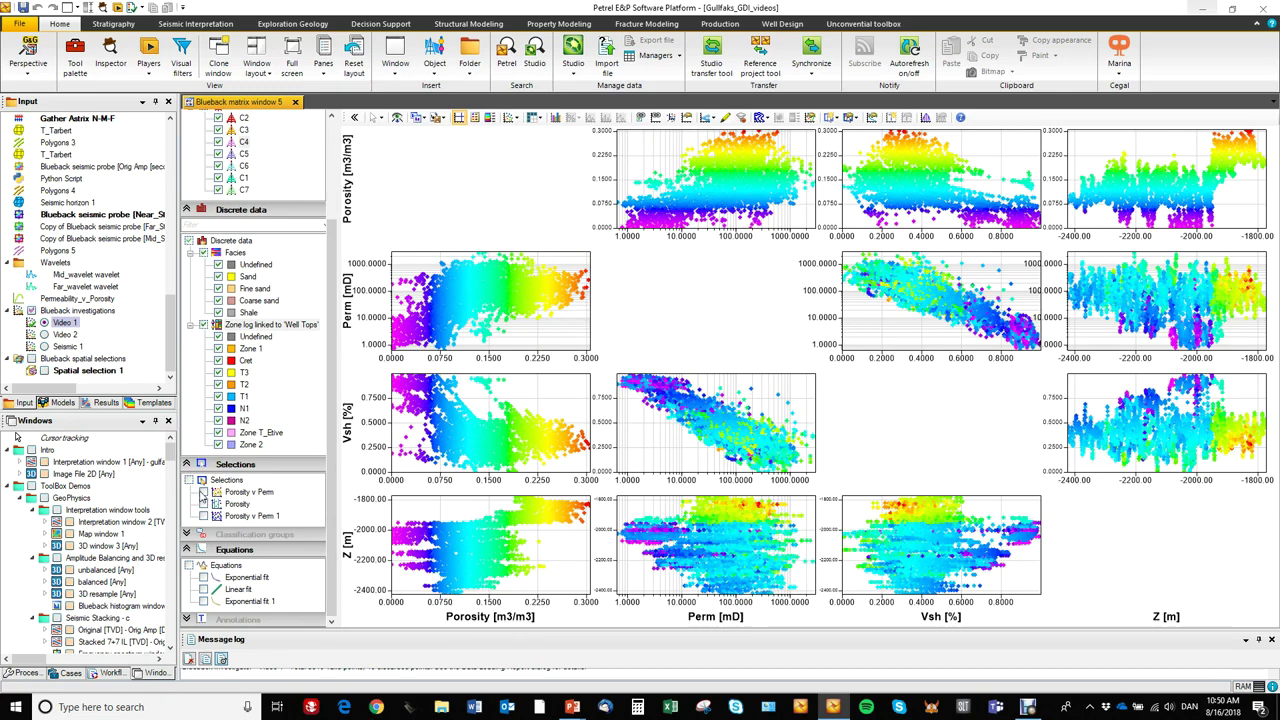
Close the matrix window, open a histogram window for the Video 1 investigation and widen its filter pane slightly
{"action": "left_click", "coordinate": [295, 102]}
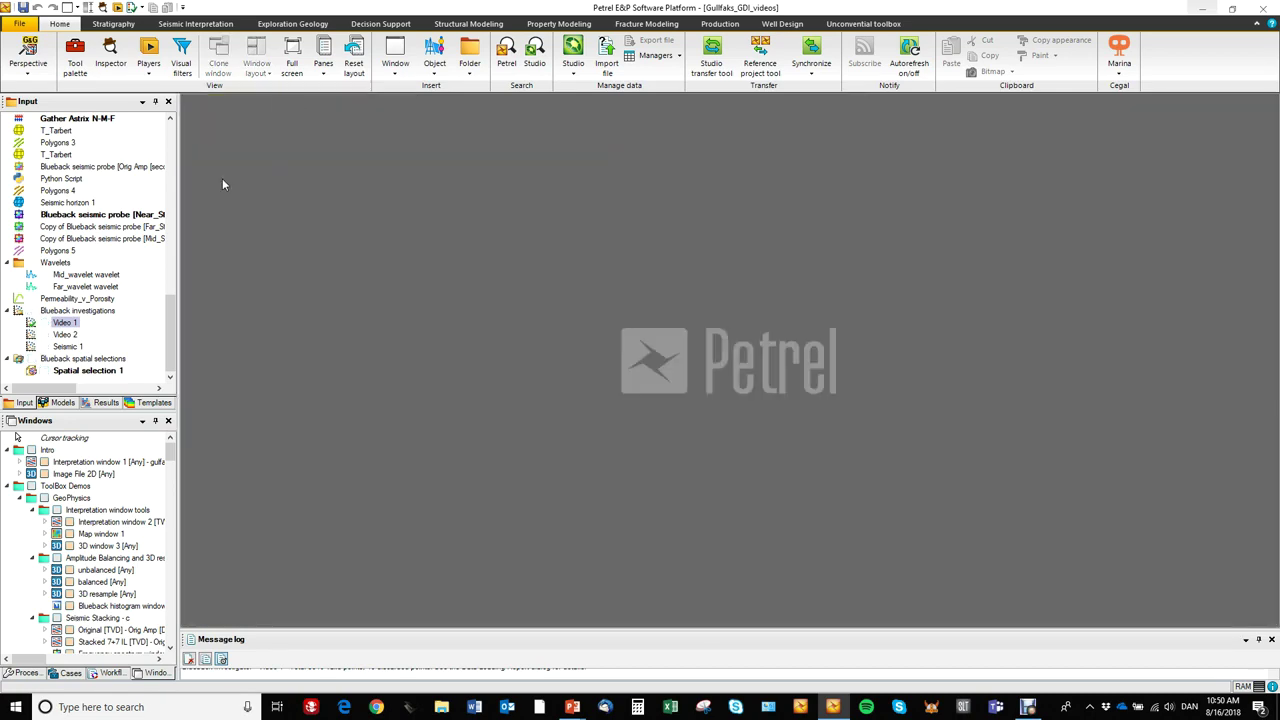
{"action": "right_click", "coordinate": [64, 324]}
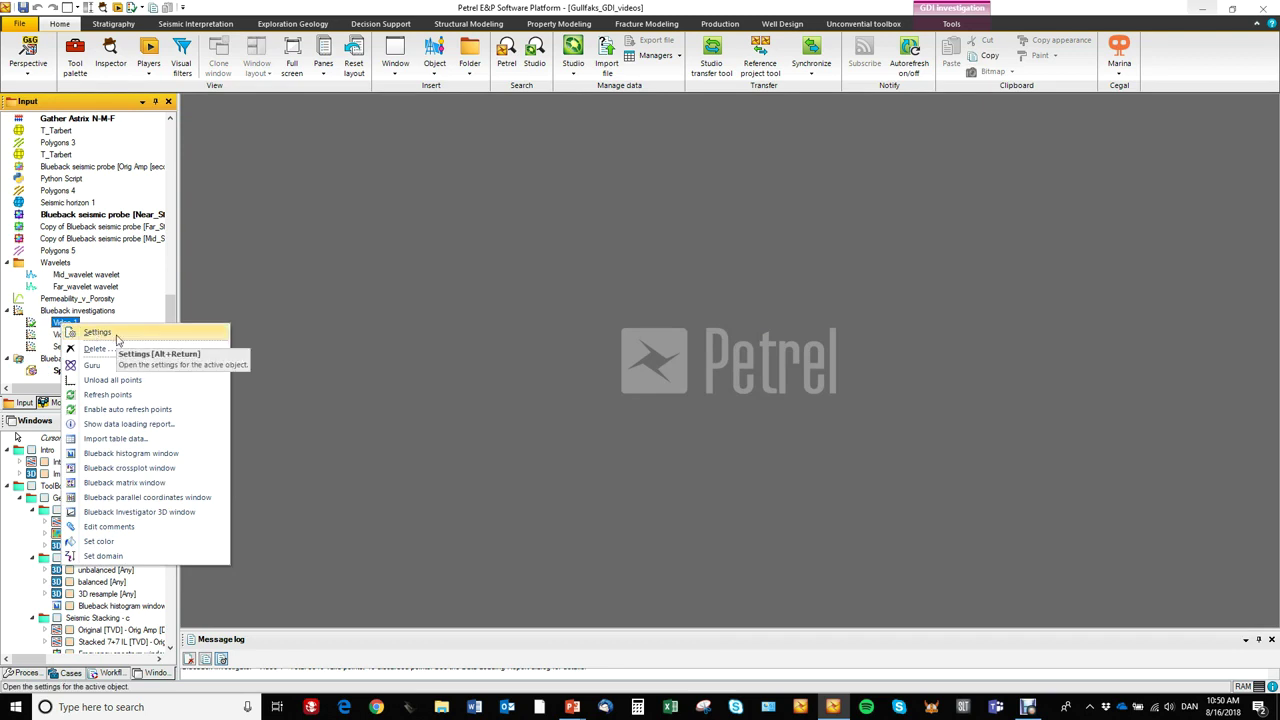
{"action": "left_click", "coordinate": [152, 458]}
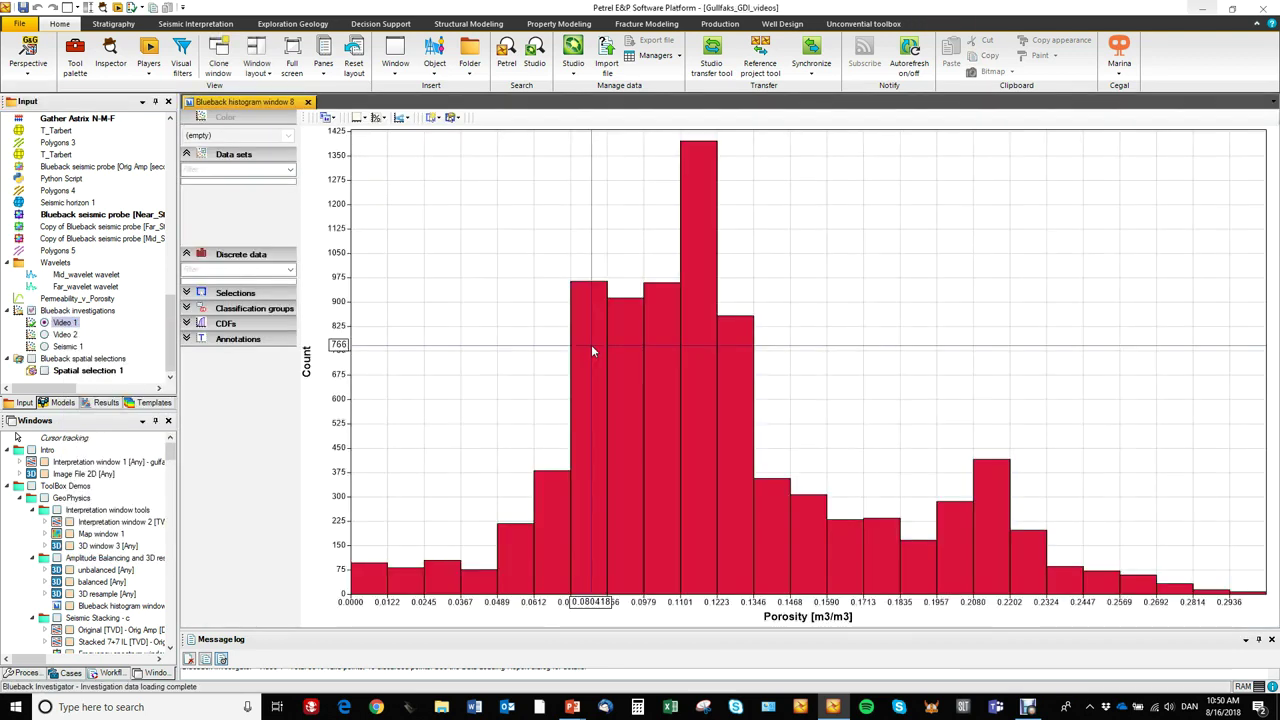
{"action": "left_click_drag", "start_coordinate": [303, 370], "coordinate": [315, 370]}
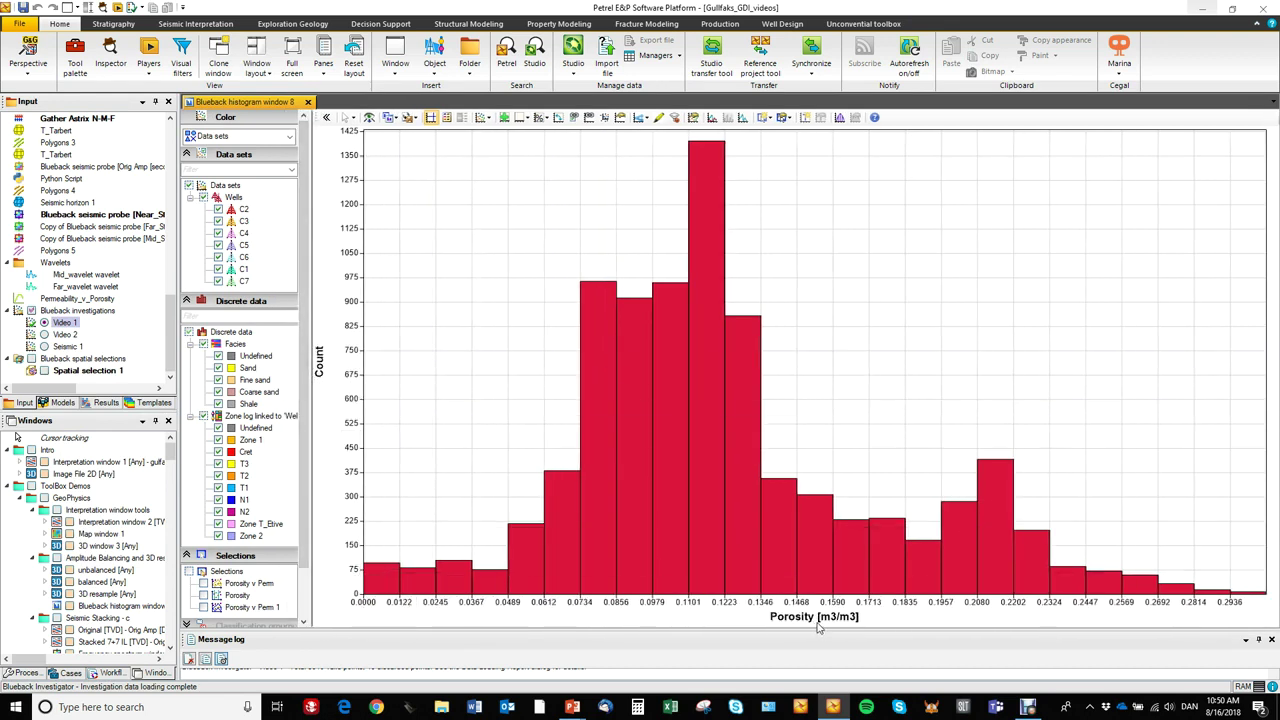
Switch the histogram property to Perm and Vsh, and return it to Porosity
{"action": "left_click", "coordinate": [524, 118]}
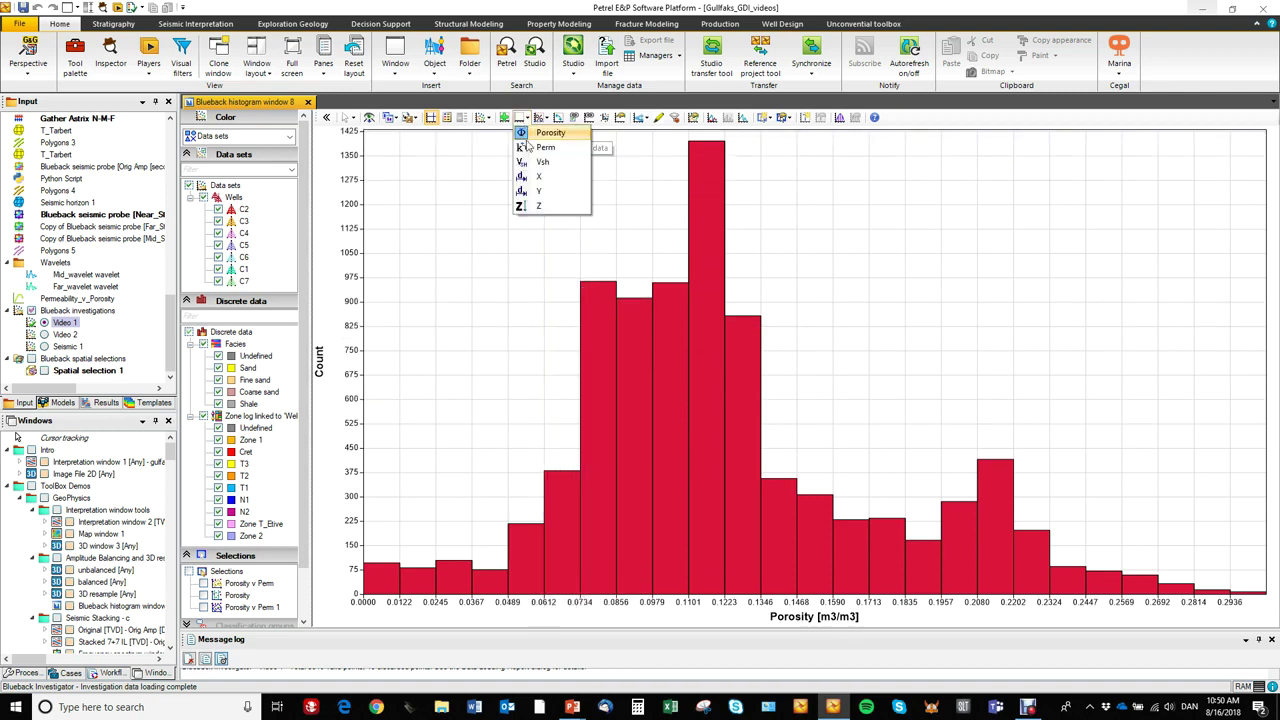
{"action": "left_click", "coordinate": [545, 147]}
{"action": "left_click", "coordinate": [527, 119]}
{"action": "left_click", "coordinate": [541, 163]}
{"action": "left_click", "coordinate": [521, 117]}
{"action": "left_click", "coordinate": [550, 133]}
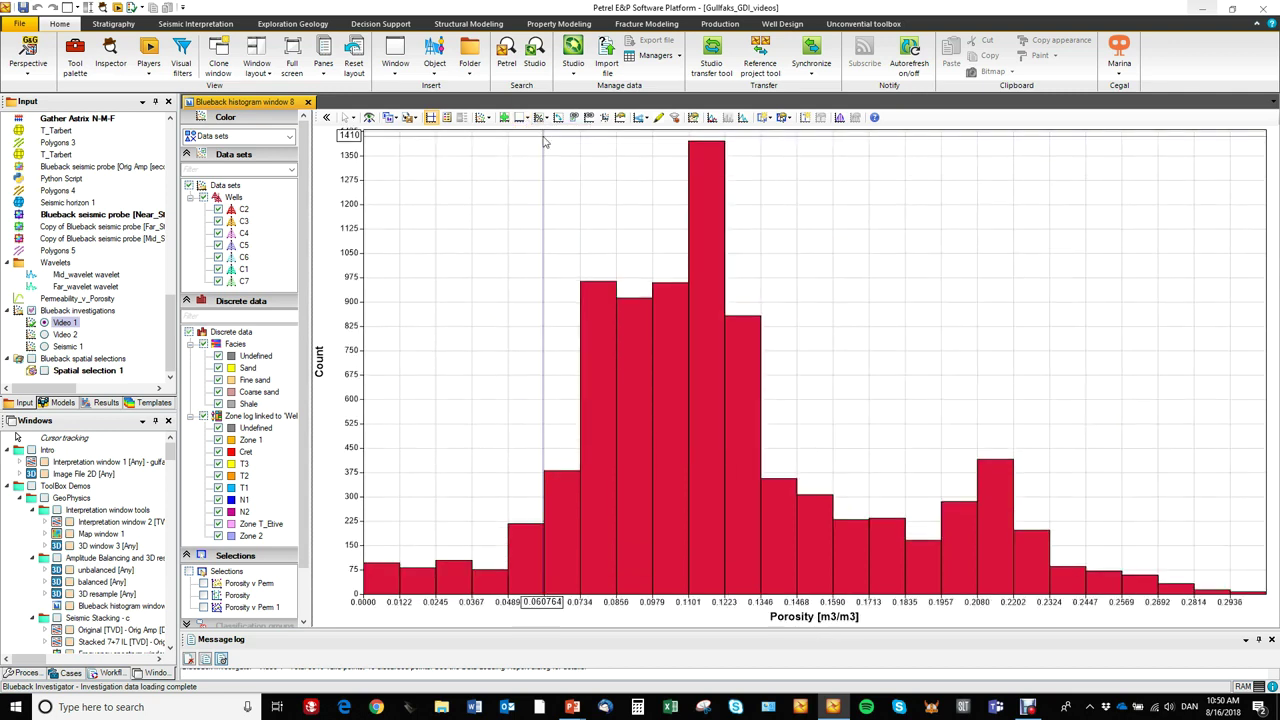
Color the porosity histogram bars by Porosity
{"action": "left_click", "coordinate": [275, 136]}
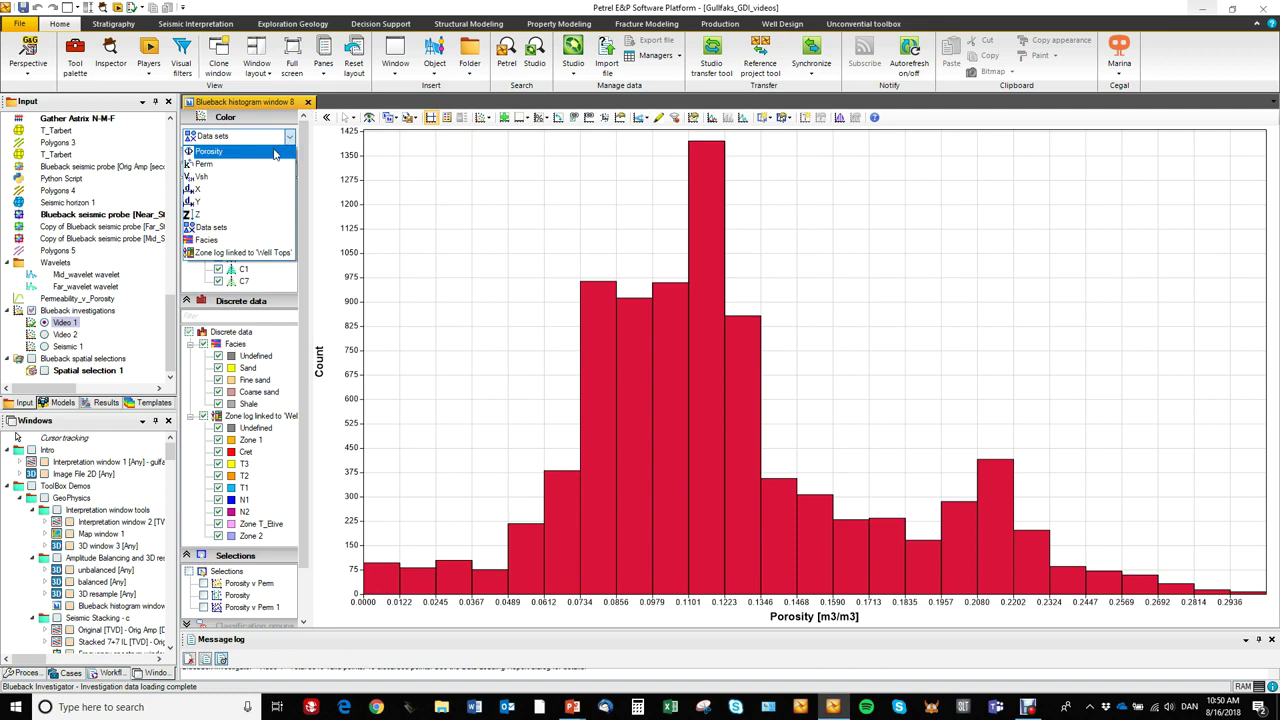
{"action": "left_click", "coordinate": [275, 152]}
{"action": "left_click", "coordinate": [290, 137]}
{"action": "left_click", "coordinate": [290, 137]}
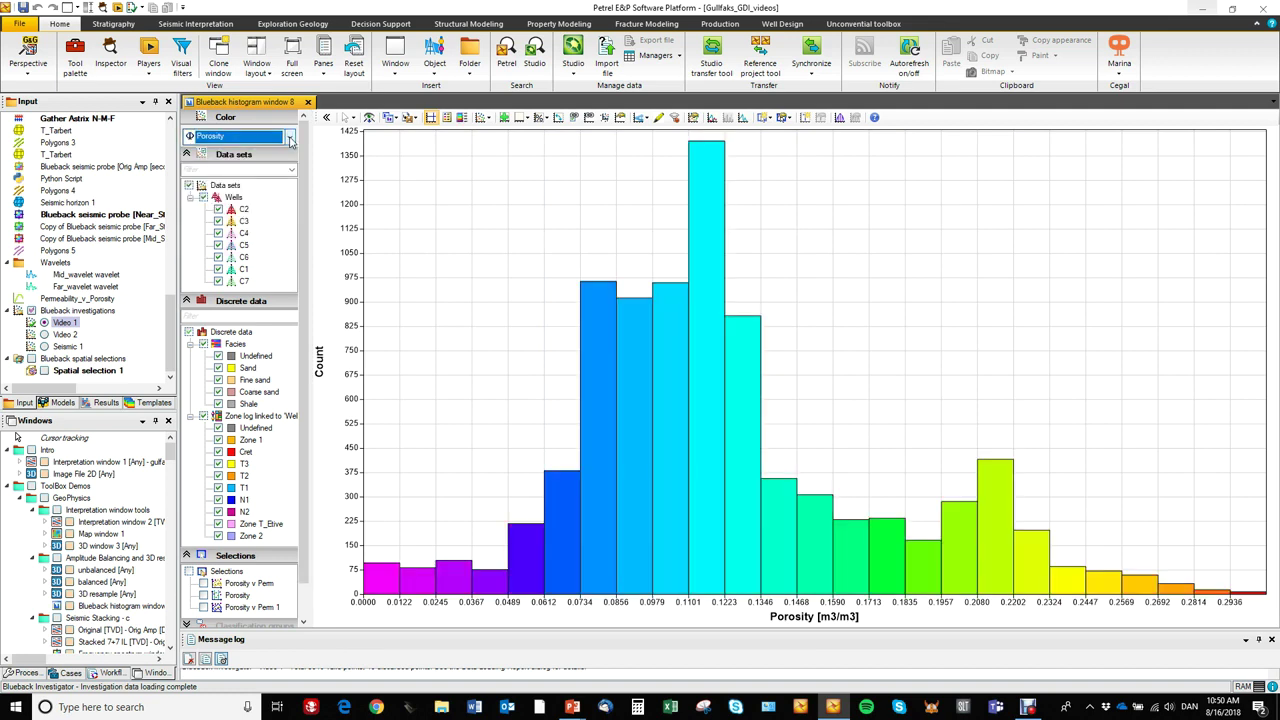
Display the histogram as a line curve, toggle its fill off and on, and return to bars
{"action": "left_click", "coordinate": [712, 118]}
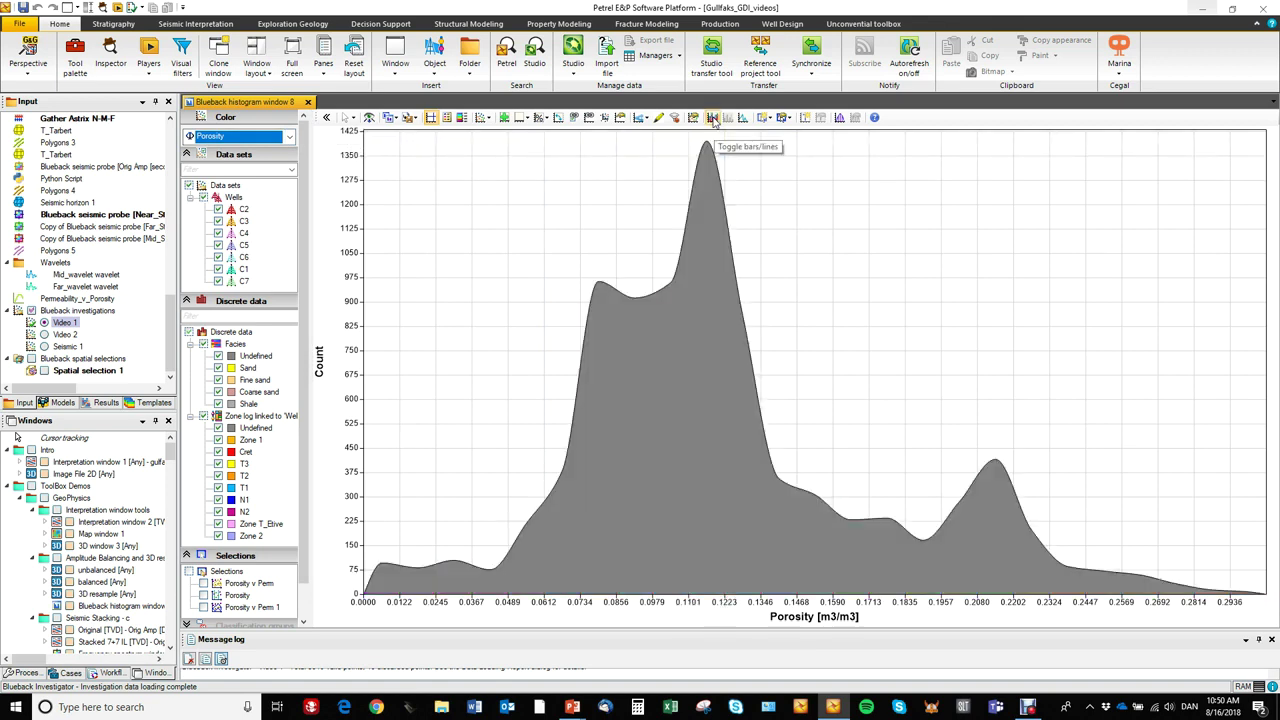
{"action": "left_click", "coordinate": [712, 118]}
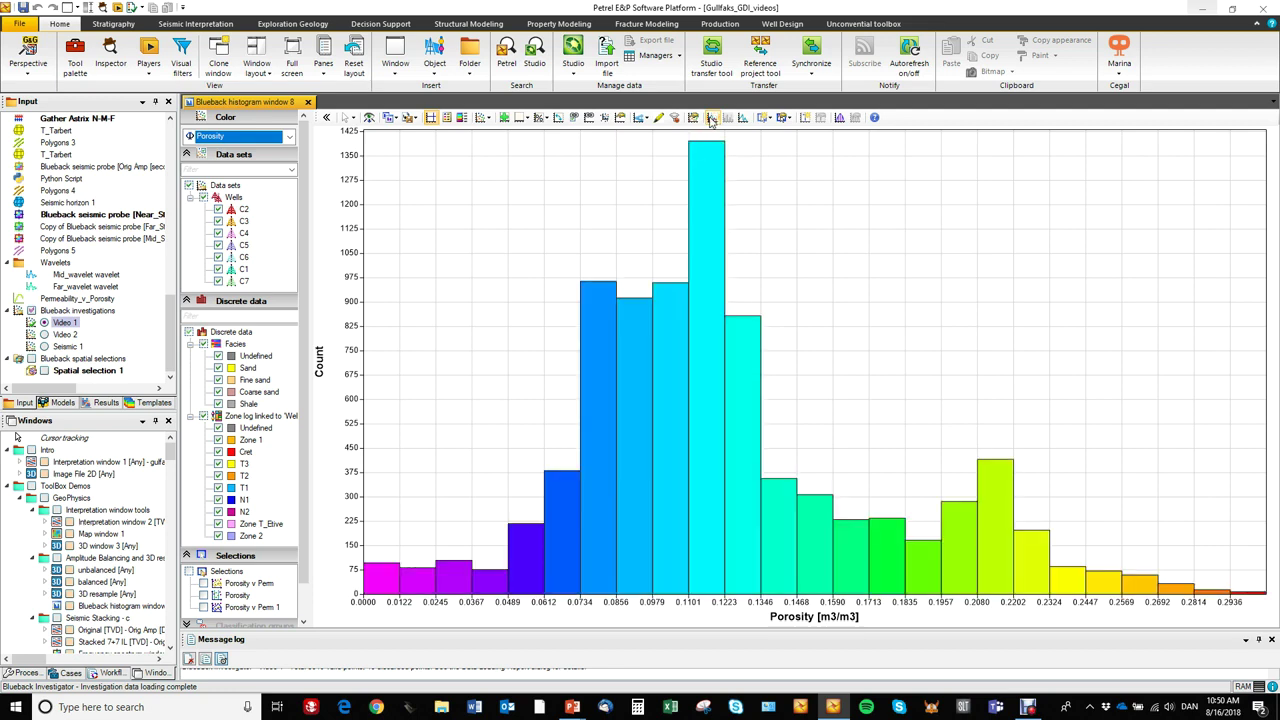
{"action": "left_click", "coordinate": [712, 118]}
{"action": "left_click", "coordinate": [743, 118]}
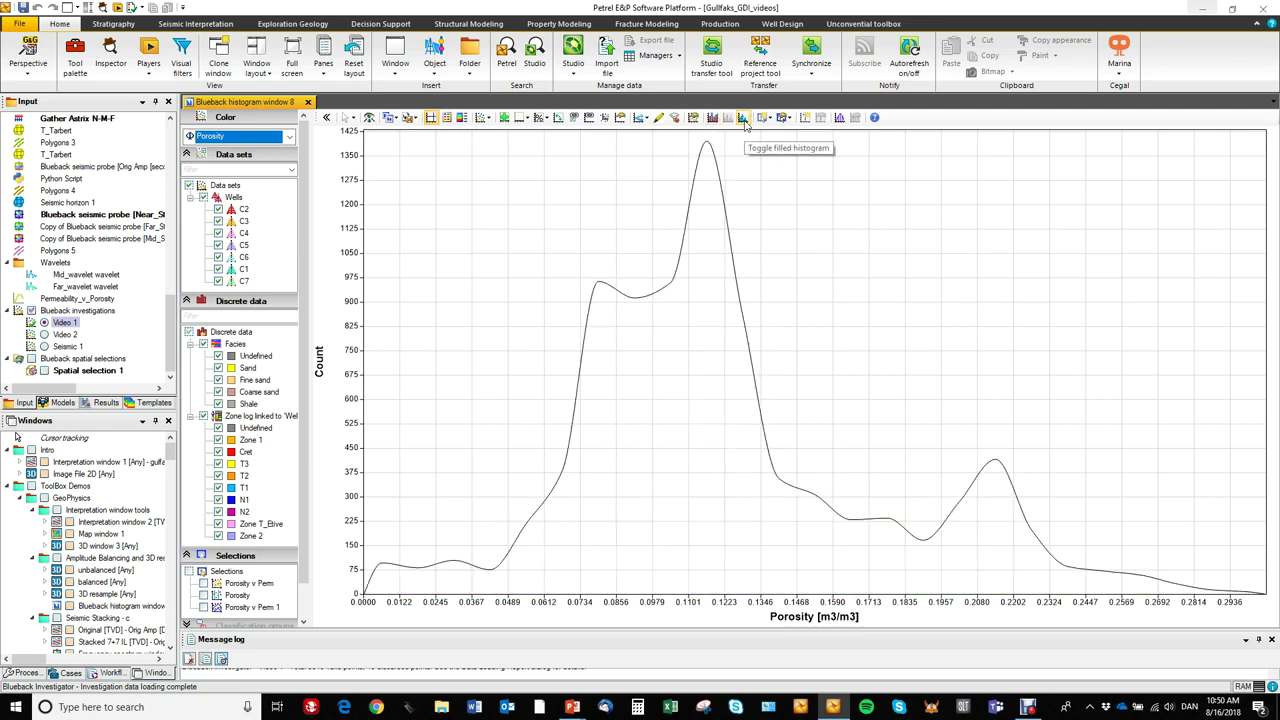
{"action": "left_click", "coordinate": [743, 118]}
{"action": "left_click", "coordinate": [712, 118]}
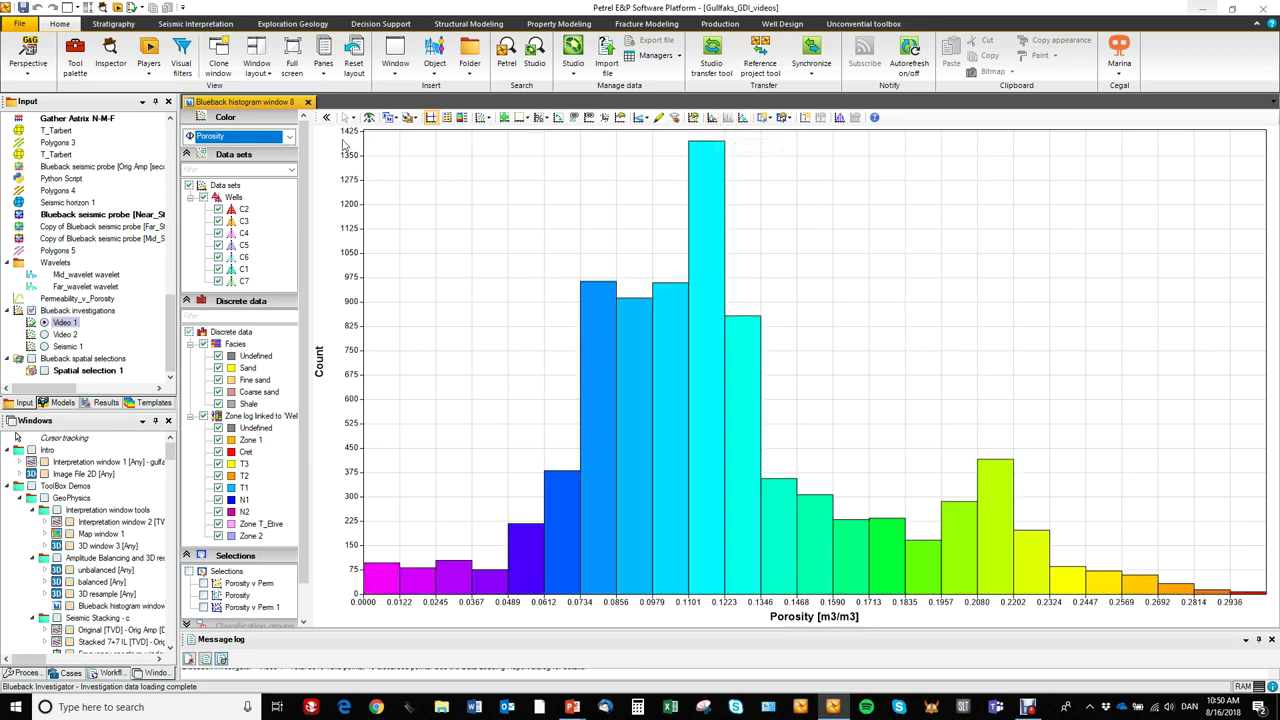
Color the histogram by Facies and filter out the Undefined and Shale facies
{"action": "left_click", "coordinate": [289, 137]}
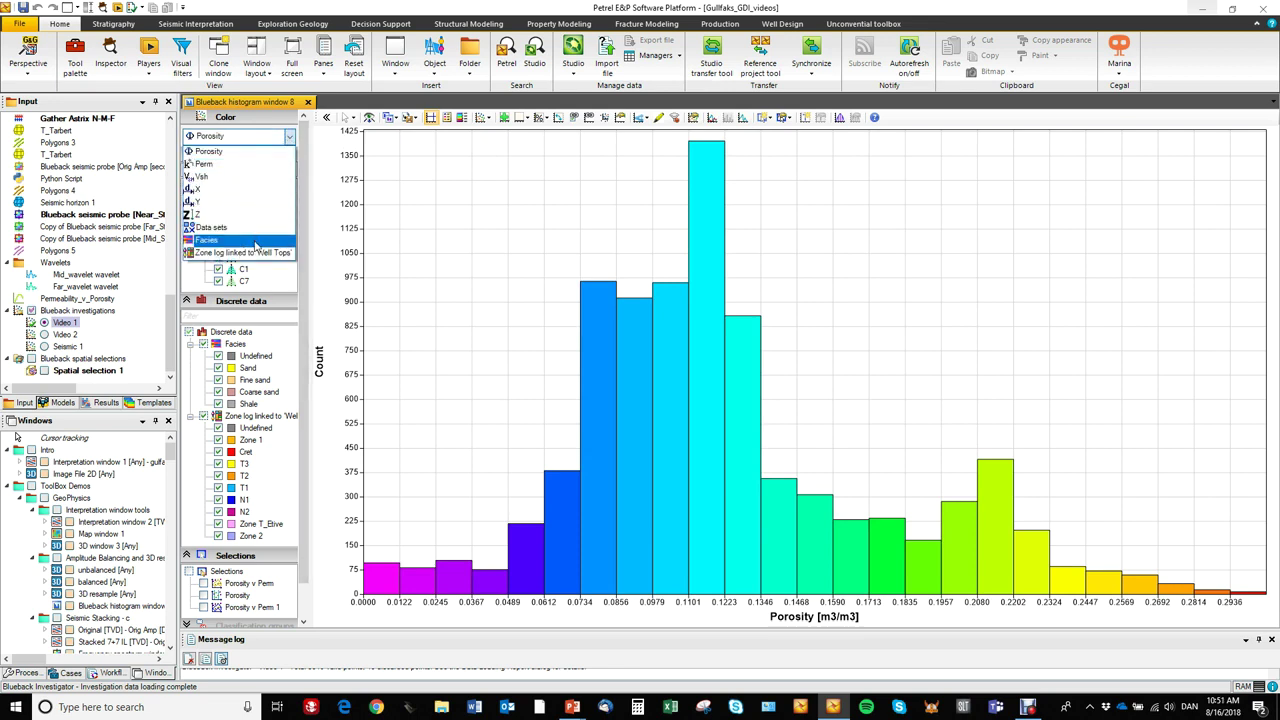
{"action": "left_click", "coordinate": [255, 242]}
{"action": "scroll", "coordinate": [305, 250], "scroll_direction": "down", "scroll_amount": 1}
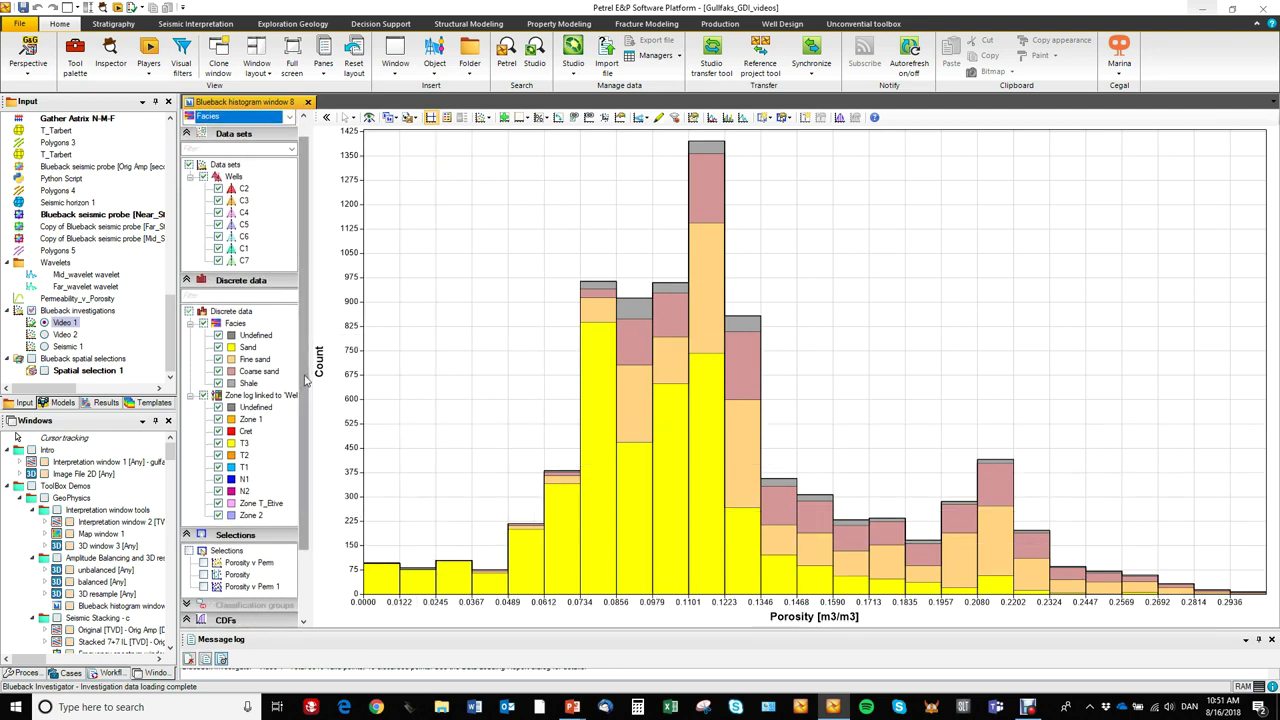
{"action": "left_click", "coordinate": [218, 334]}
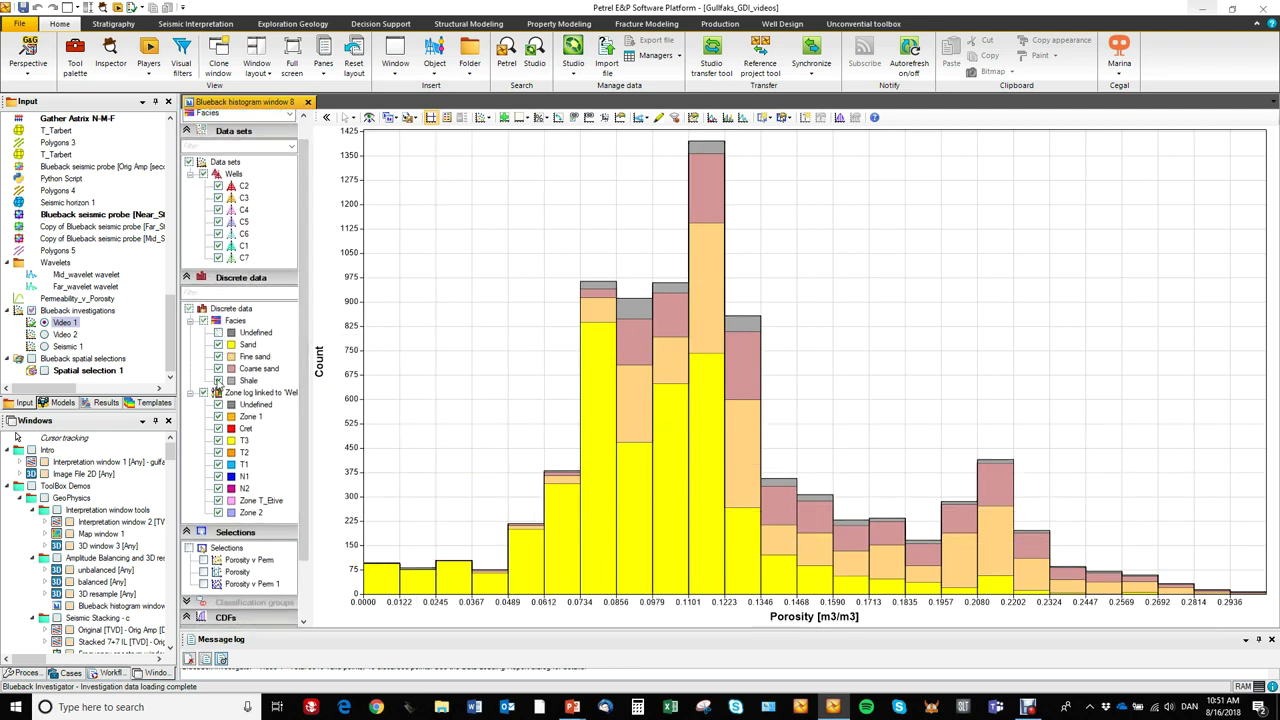
{"action": "left_click", "coordinate": [218, 381]}
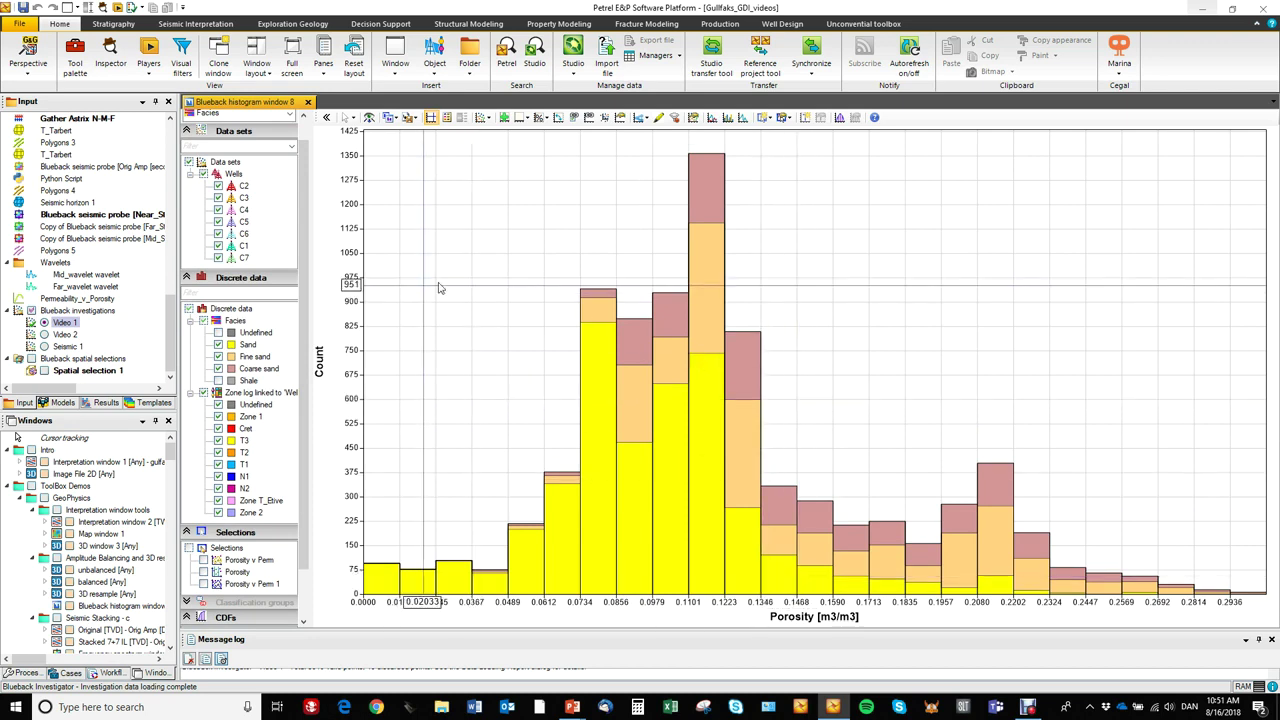
Show the facies bars side by side instead of stacked and turn on the legend
{"action": "left_click", "coordinate": [727, 118]}
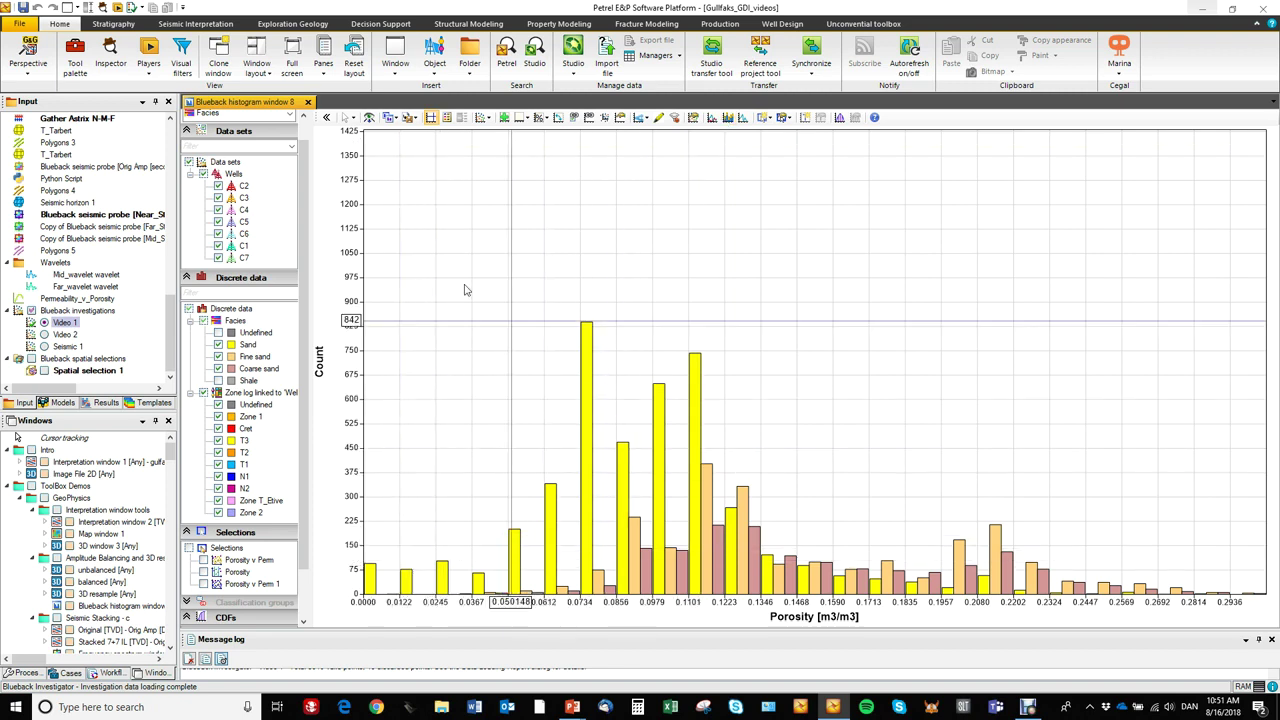
{"action": "left_click", "coordinate": [447, 118]}
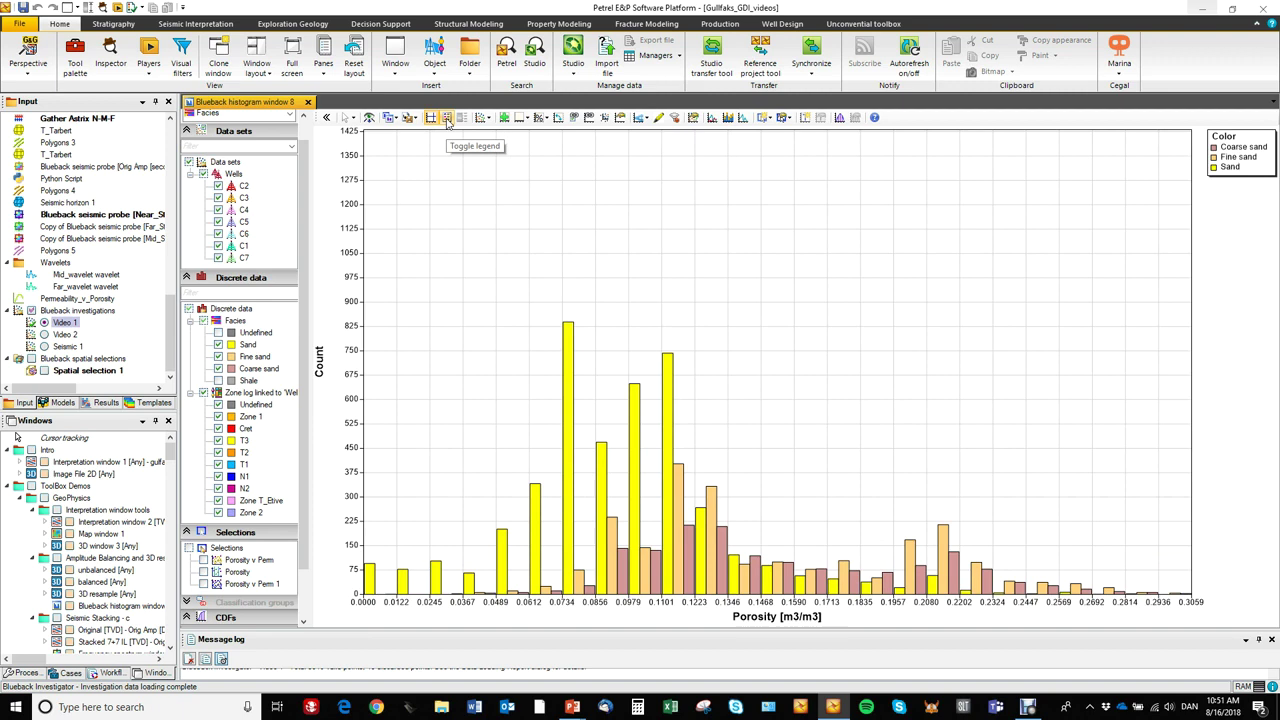
Show the data statistics table, enlarge it slightly and go through the Fine sand, Coarse sand and Sand rows
{"action": "left_click", "coordinate": [840, 118]}
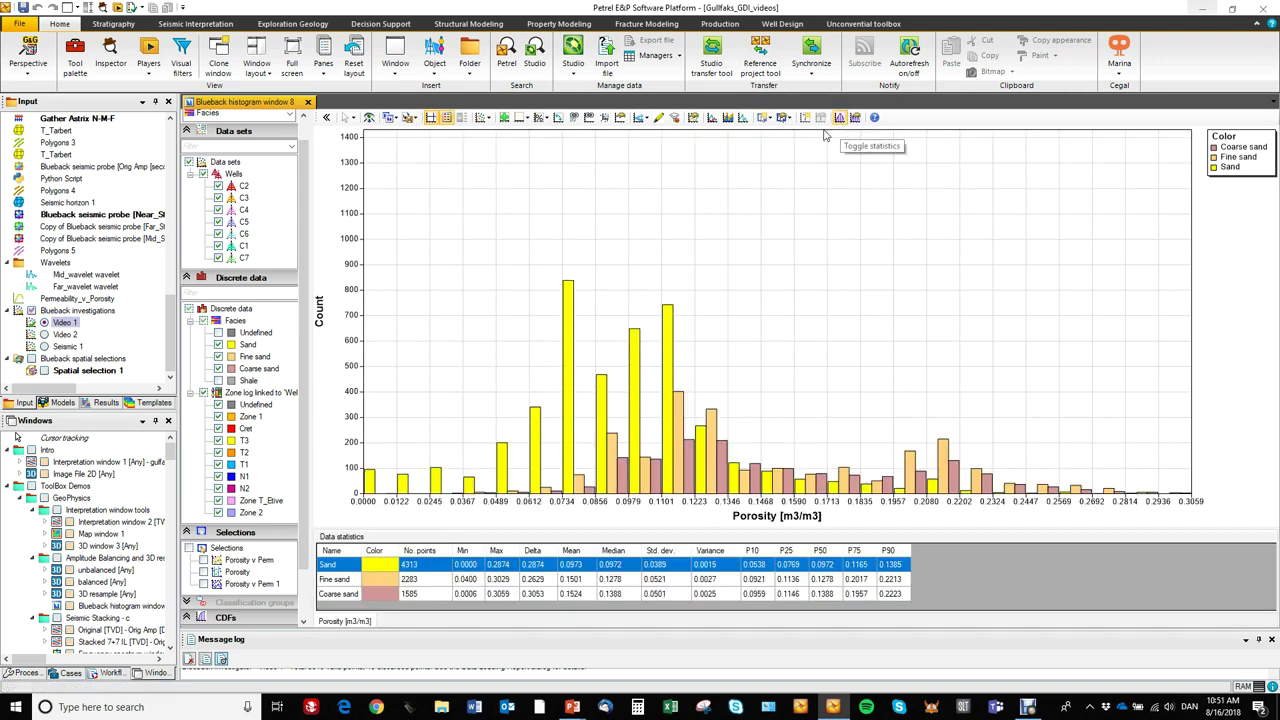
{"action": "left_click_drag", "start_coordinate": [701, 528], "coordinate": [701, 521]}
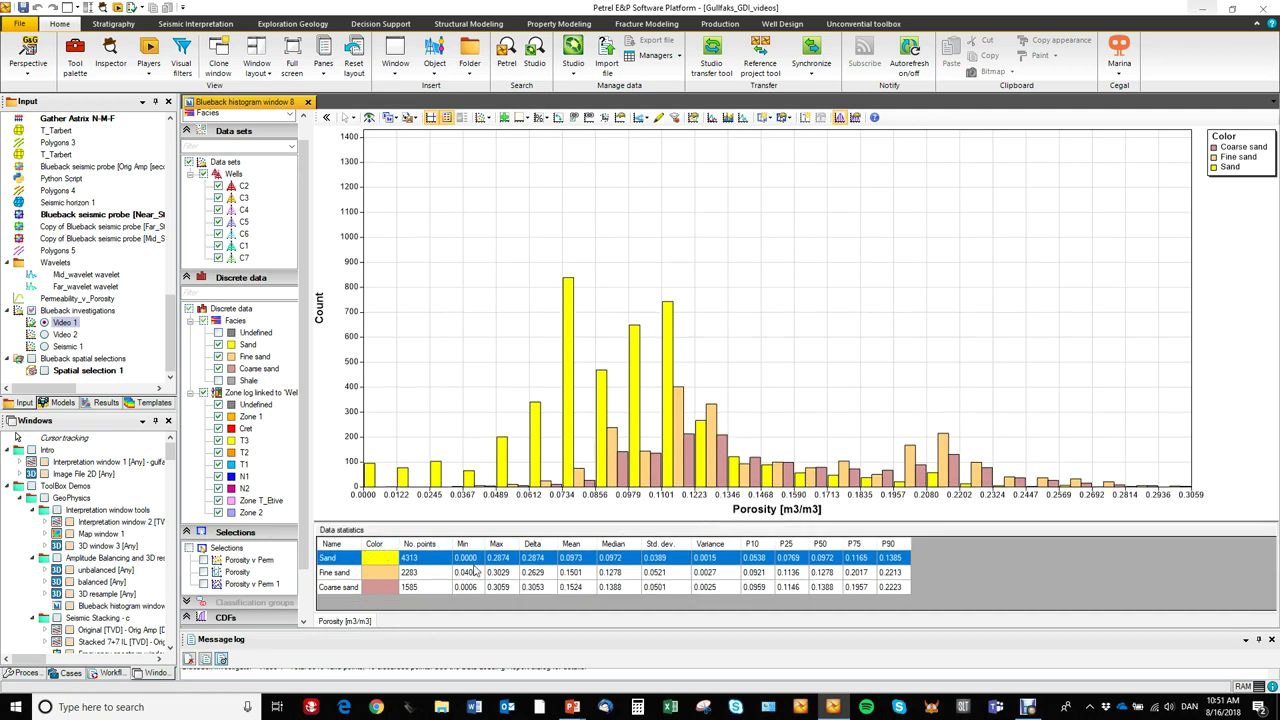
{"action": "left_click", "coordinate": [356, 575]}
{"action": "left_click", "coordinate": [340, 588]}
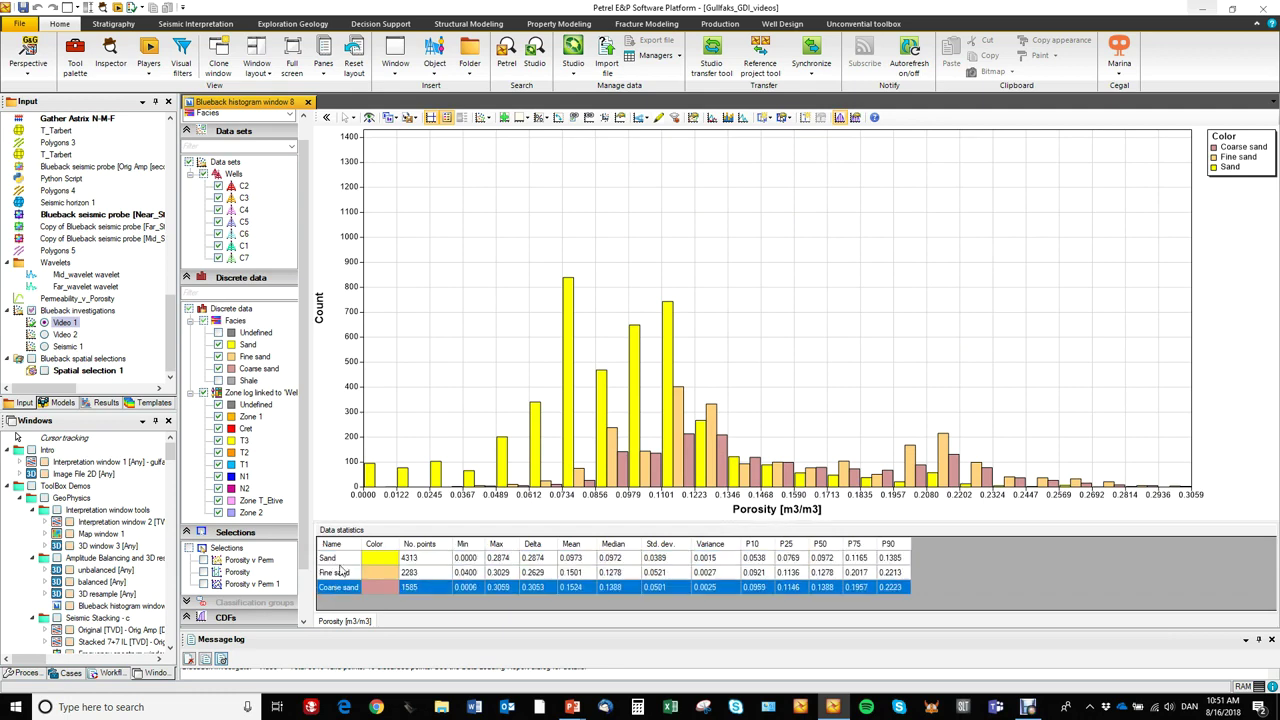
{"action": "left_click", "coordinate": [340, 560]}
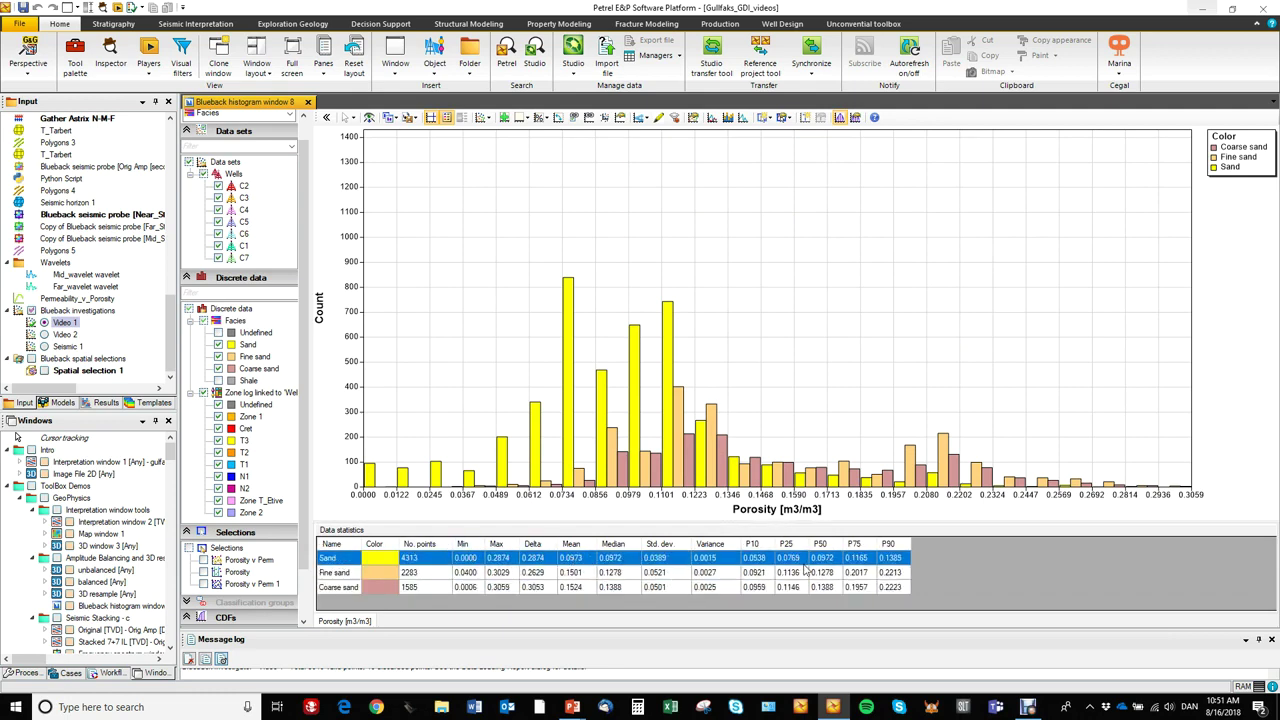
Add percentiles 1 and 99 to the statistics table
{"action": "left_click", "coordinate": [855, 117]}
{"action": "left_click", "coordinate": [877, 190]}
{"action": "left_click", "coordinate": [1046, 259]}
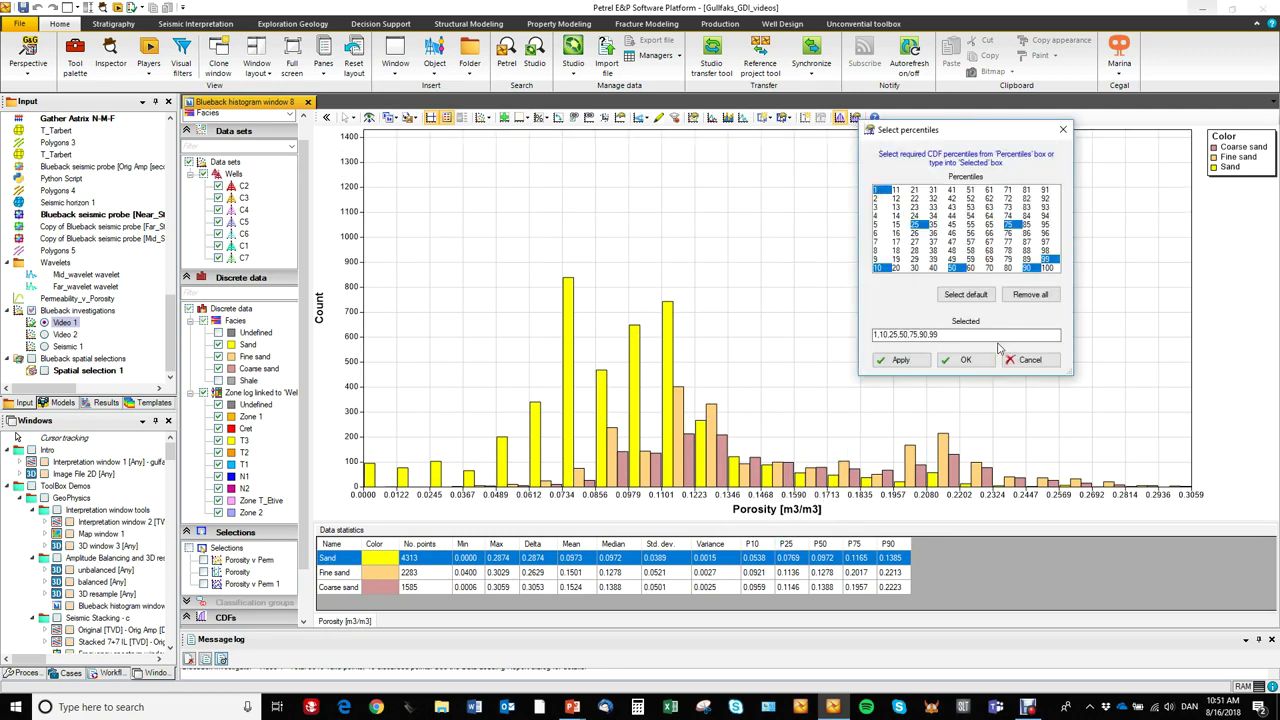
{"action": "left_click", "coordinate": [900, 360]}
{"action": "left_click", "coordinate": [1022, 363]}
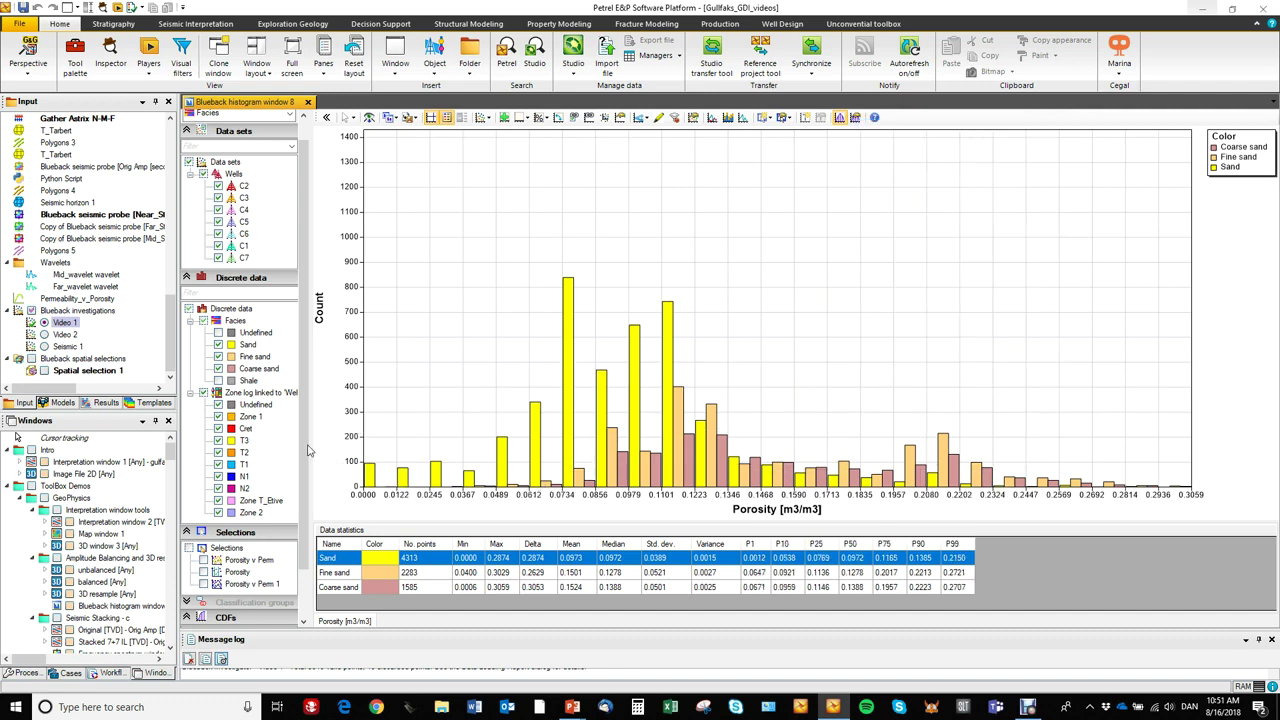
Display the CDF curves for Coarse sand, Fine sand and Sand on the histogram, and hide them again
{"action": "scroll", "coordinate": [298, 480], "scroll_direction": "down", "scroll_amount": 2}
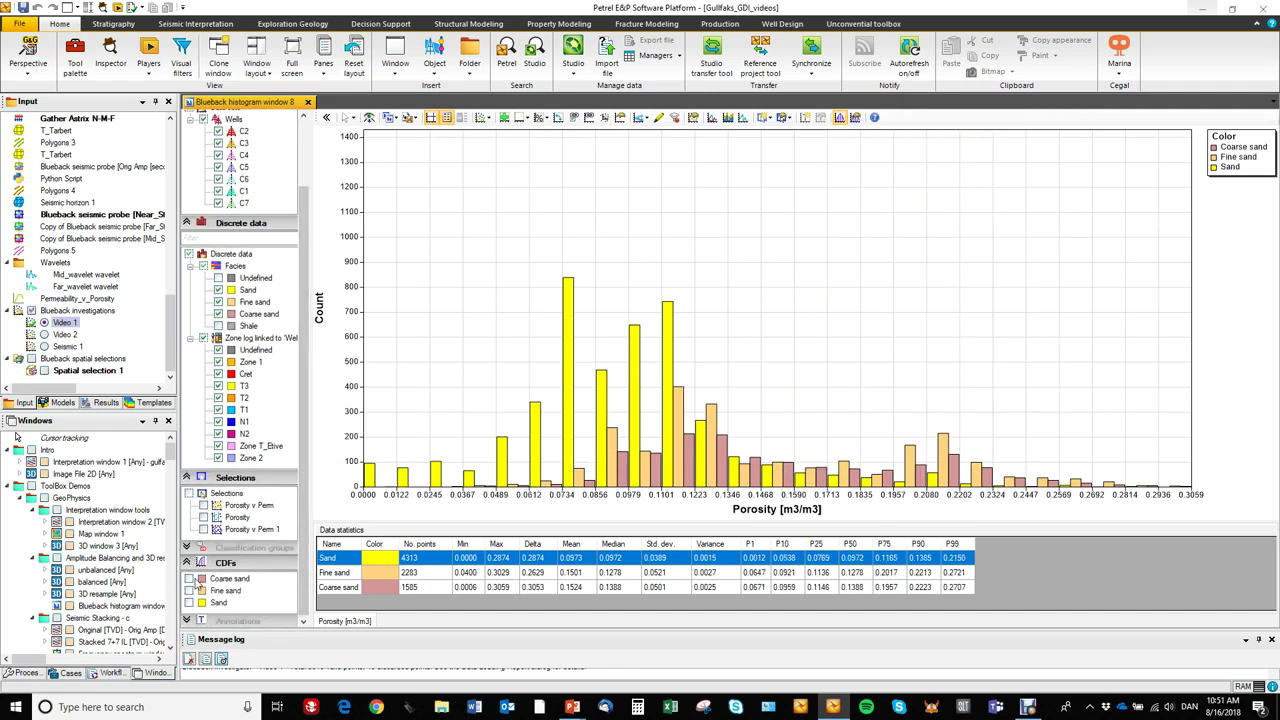
{"action": "left_click", "coordinate": [189, 579]}
{"action": "left_click", "coordinate": [189, 591]}
{"action": "left_click", "coordinate": [189, 603]}
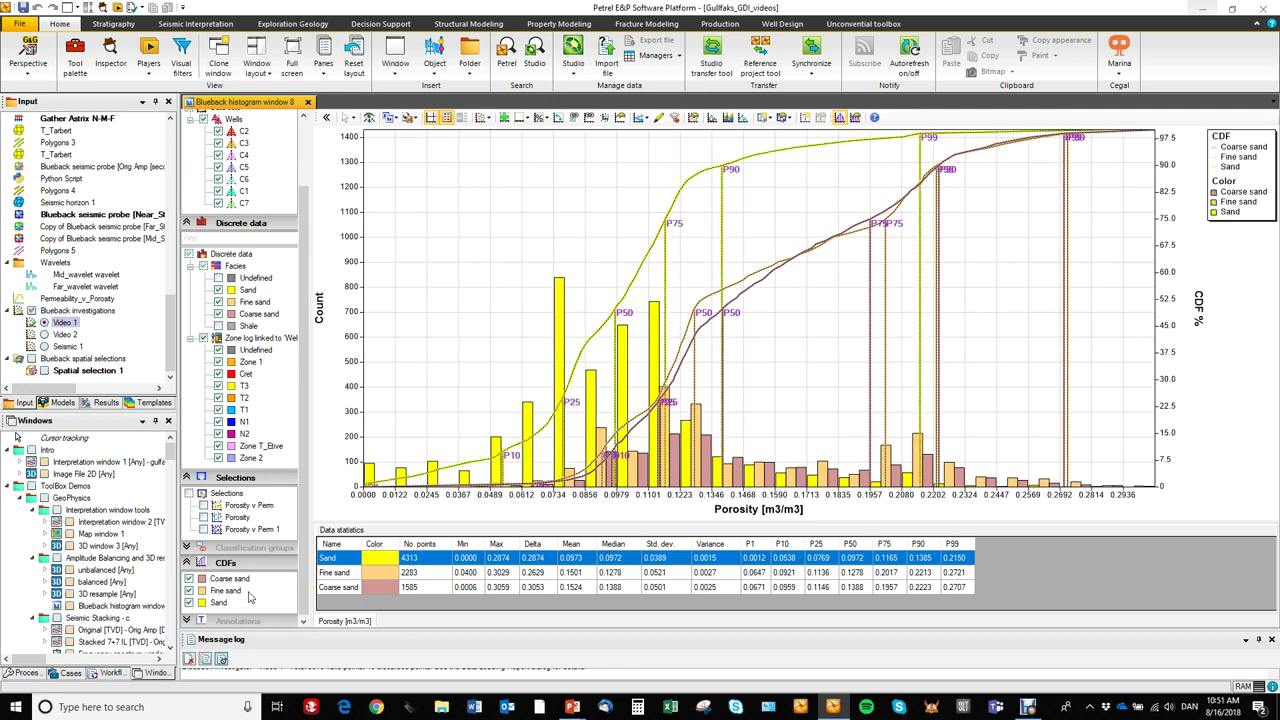
{"action": "left_click", "coordinate": [189, 579]}
{"action": "left_click", "coordinate": [189, 591]}
{"action": "left_click", "coordinate": [189, 603]}
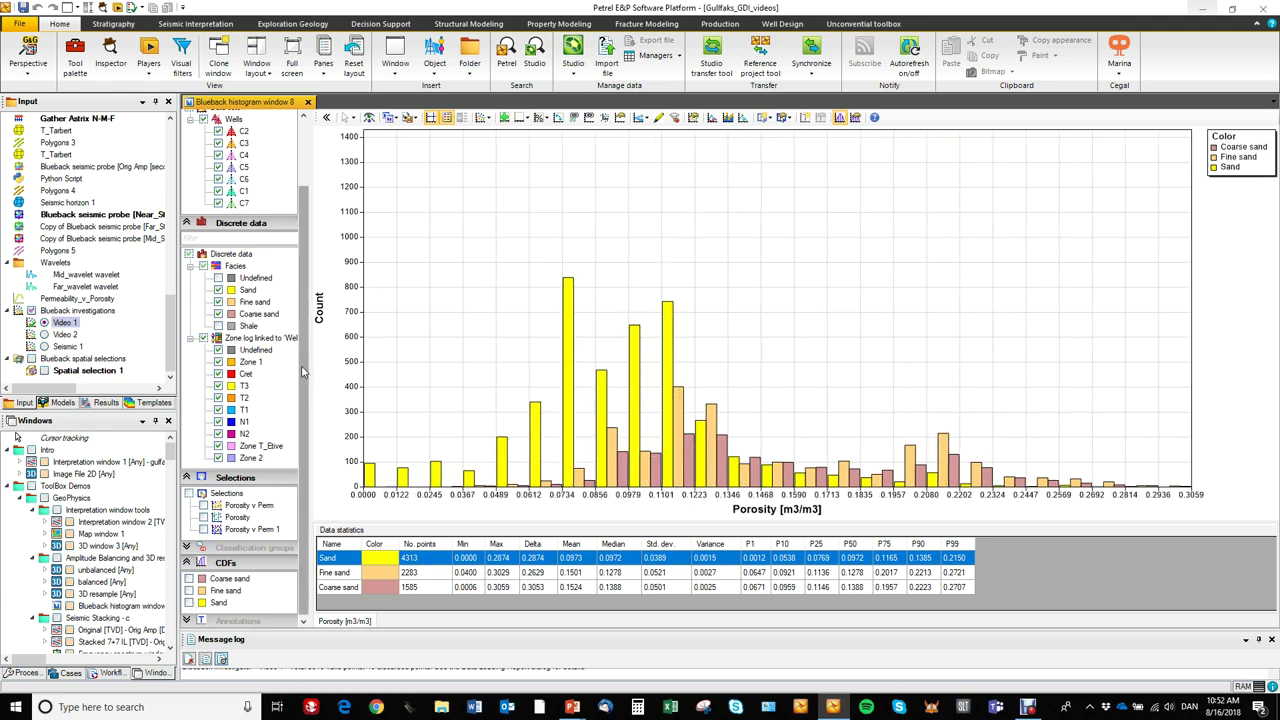
Color the histogram by Porosity again and hide the statistics table
{"action": "scroll", "coordinate": [260, 400], "scroll_direction": "up", "scroll_amount": 3}
{"action": "left_click", "coordinate": [287, 138]}
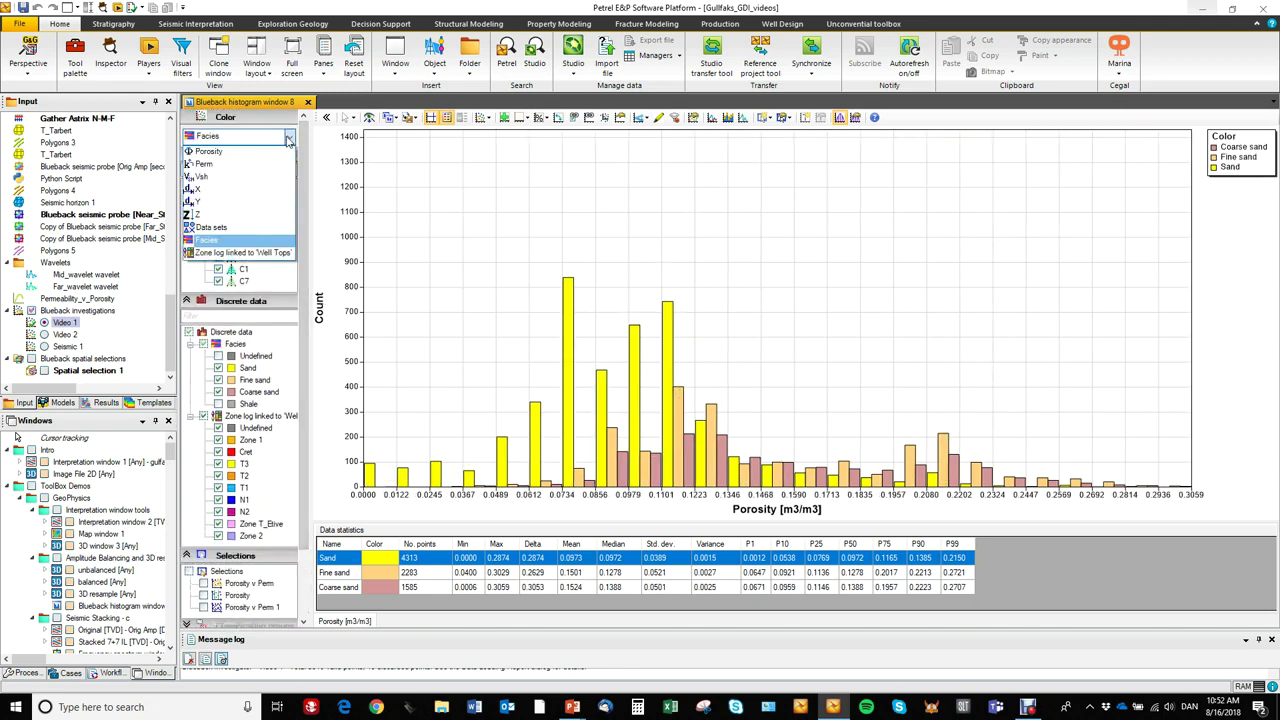
{"action": "left_click", "coordinate": [268, 151]}
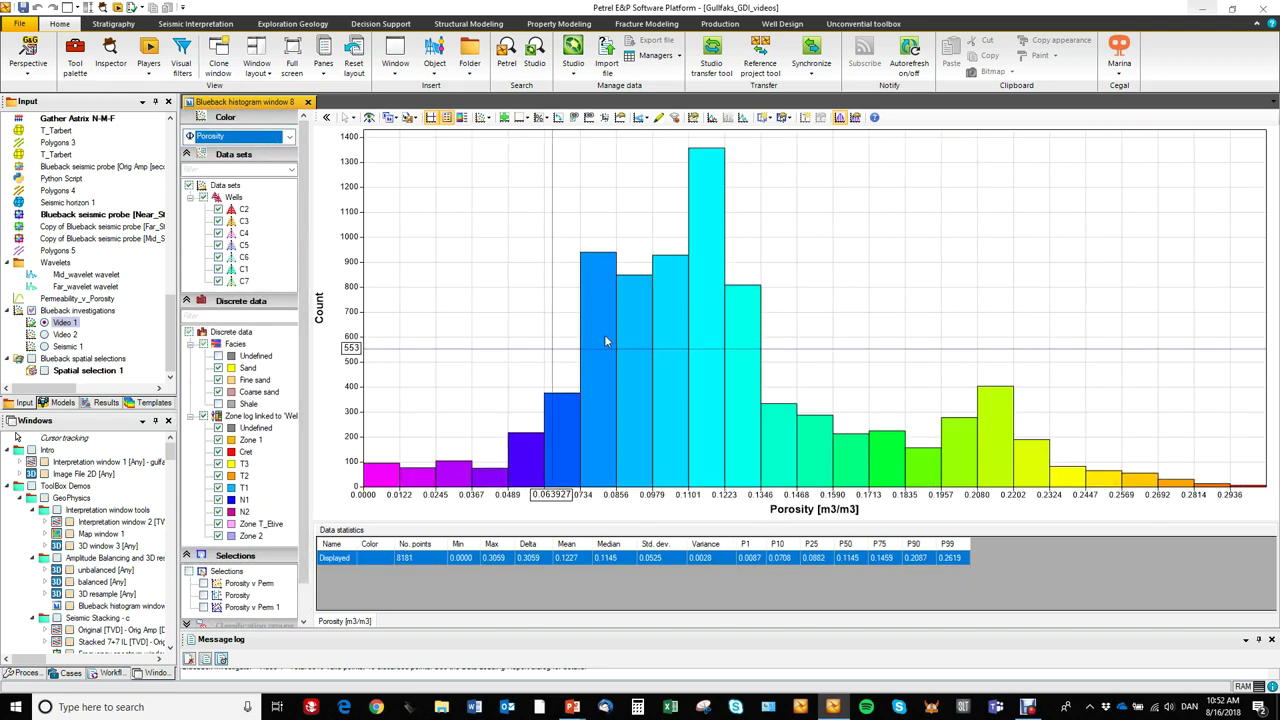
{"action": "left_click", "coordinate": [840, 118]}
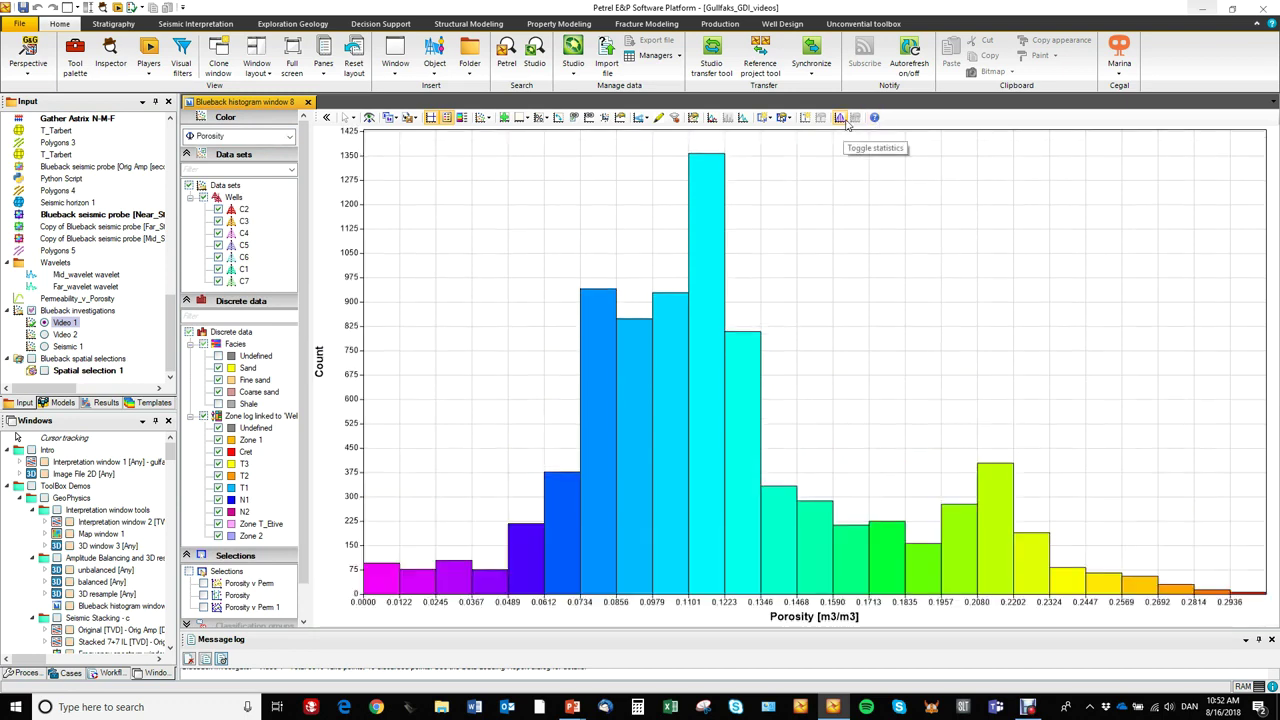
Split the porosity histogram into separate plots by Facies
{"action": "left_click", "coordinate": [646, 120]}
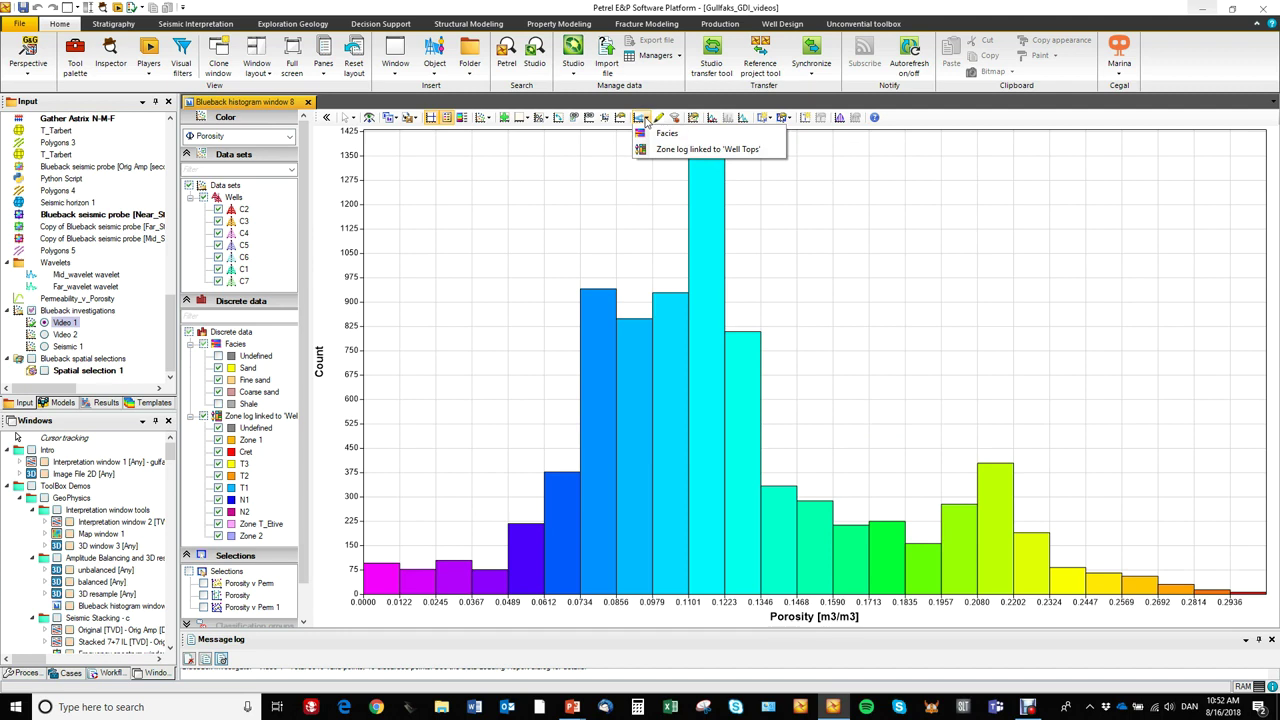
{"action": "left_click", "coordinate": [657, 132]}
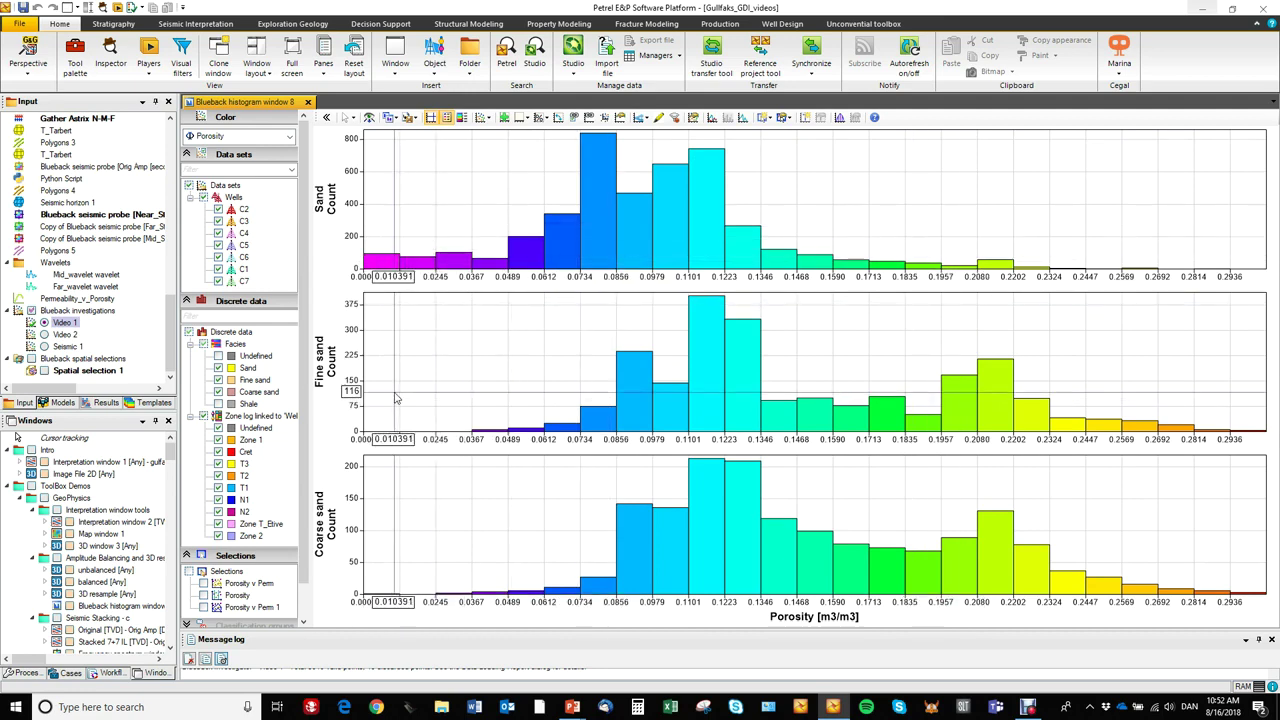
Close the histogram window and open a Blueback Investigator 3D window for the Video 1 investigation
{"action": "left_click", "coordinate": [309, 102]}
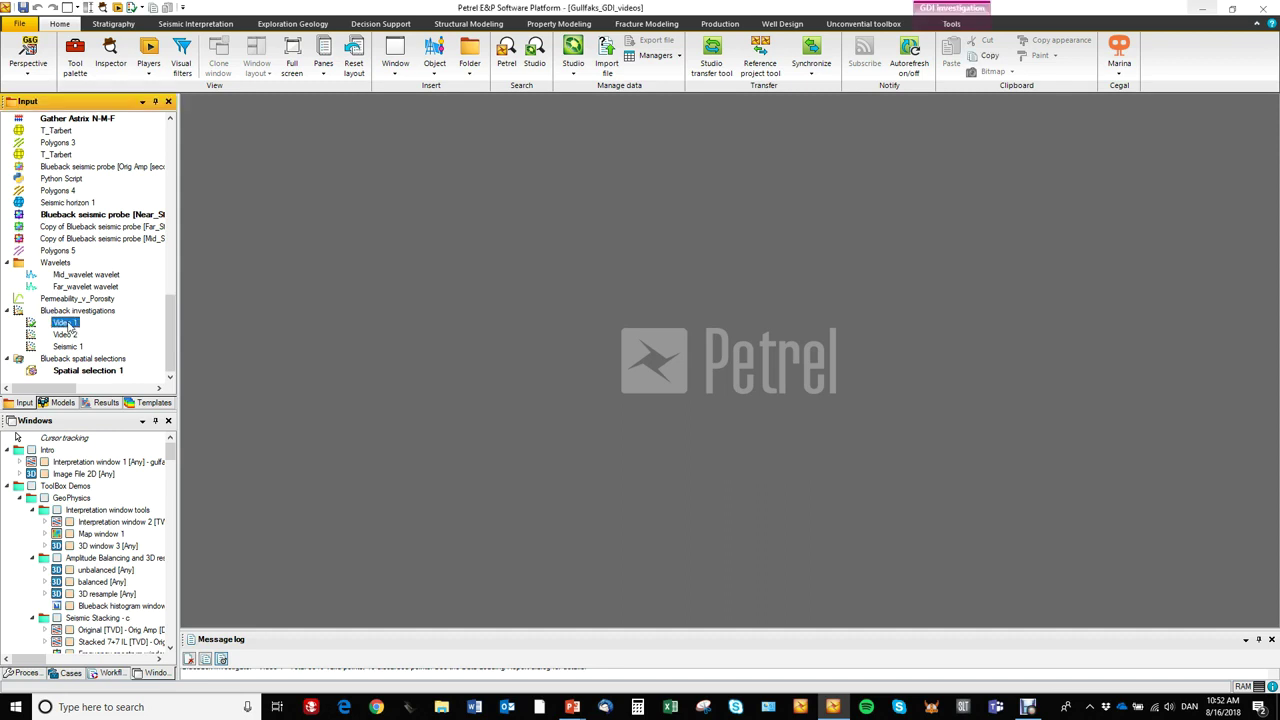
{"action": "right_click", "coordinate": [68, 328]}
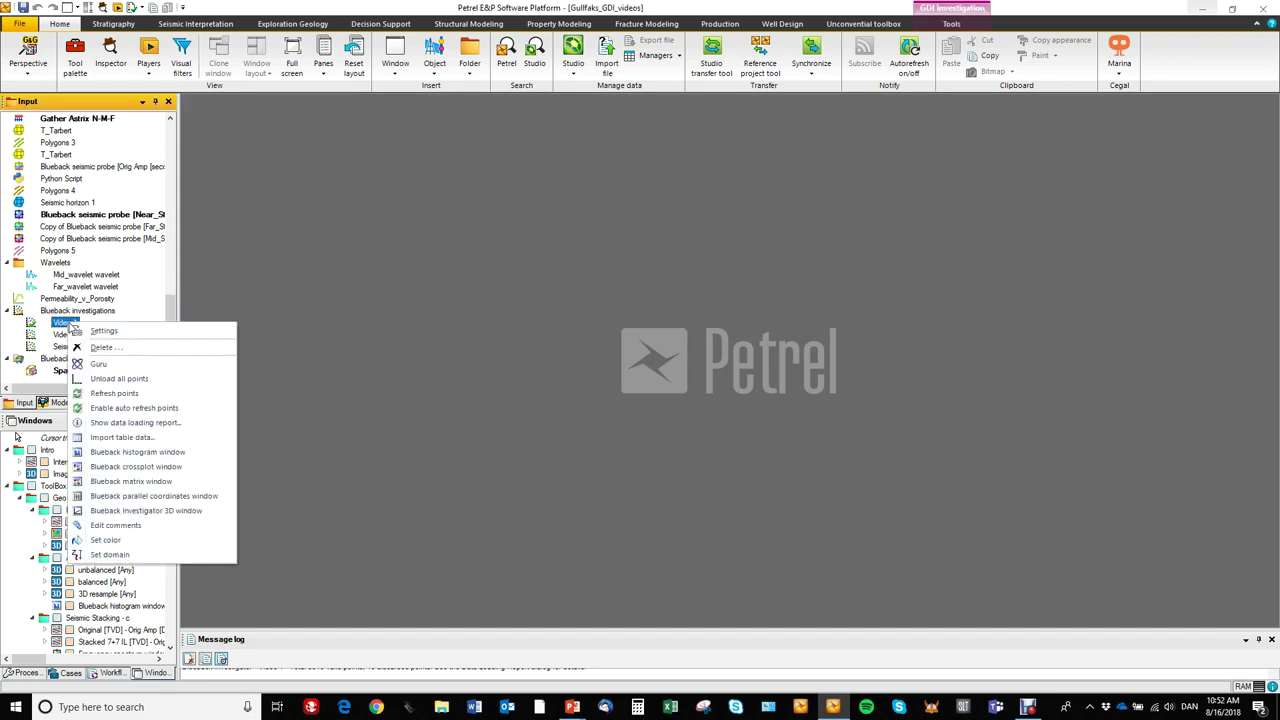
{"action": "left_click", "coordinate": [166, 511]}
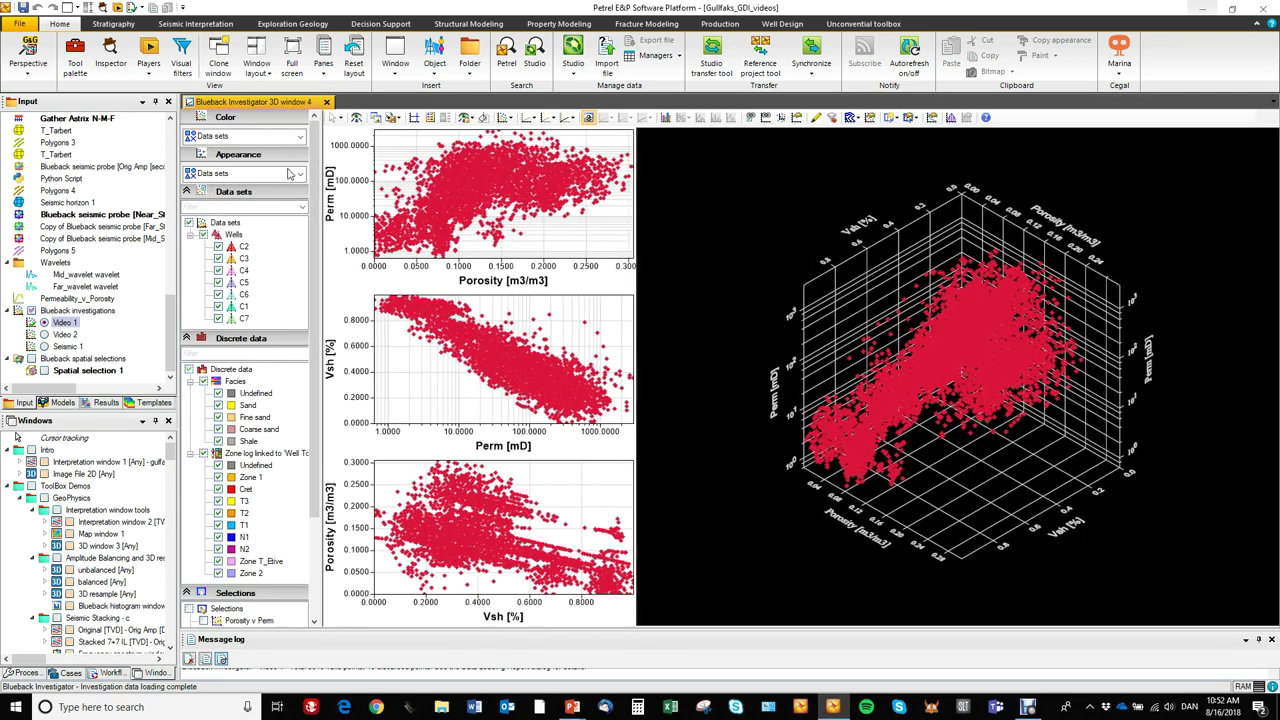
Color the 3D window's points by Porosity, then by Facies, and return the coloring to Data sets
{"action": "left_click", "coordinate": [270, 137]}
{"action": "left_click", "coordinate": [272, 152]}
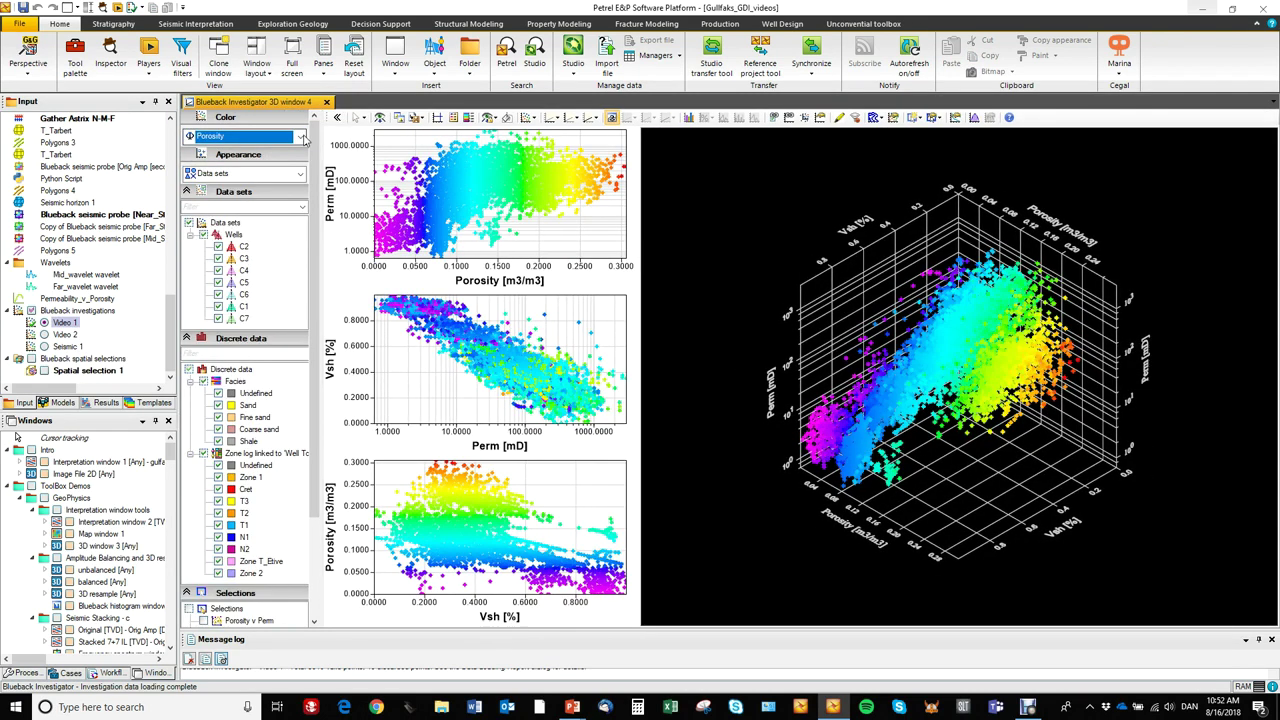
{"action": "left_click", "coordinate": [270, 137]}
{"action": "left_click", "coordinate": [258, 246]}
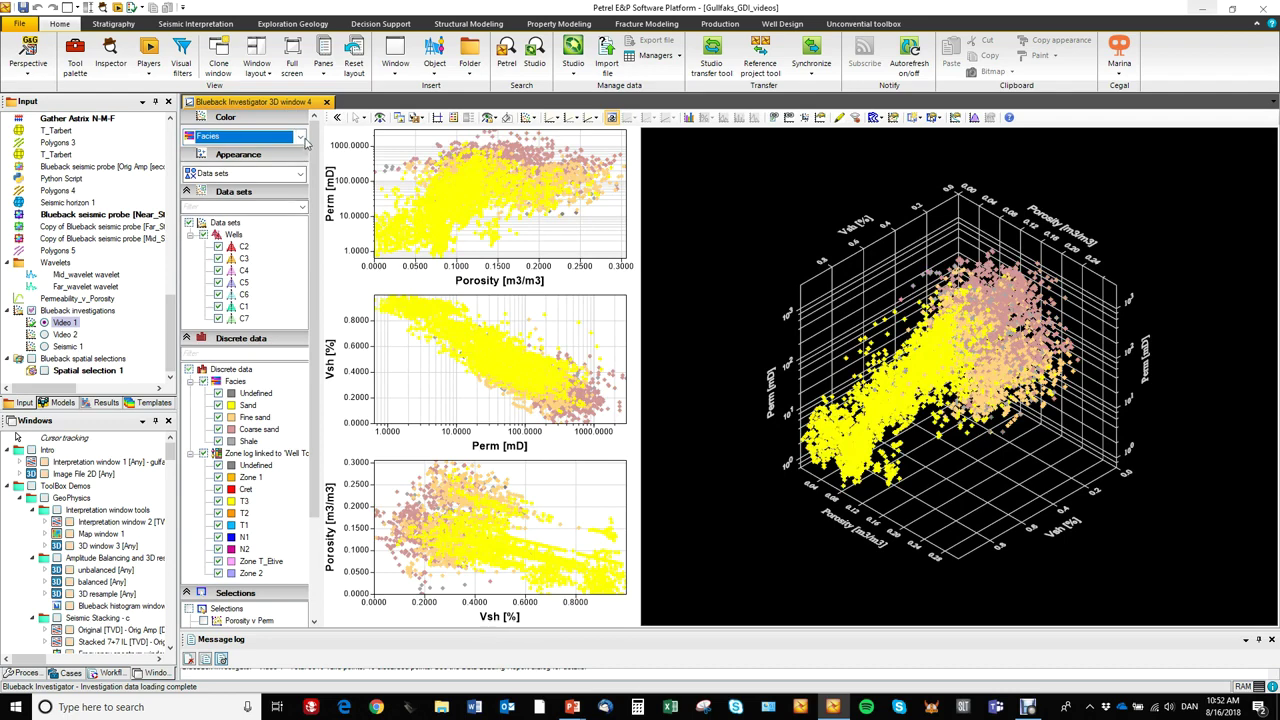
{"action": "left_click", "coordinate": [265, 137]}
{"action": "left_click", "coordinate": [243, 229]}
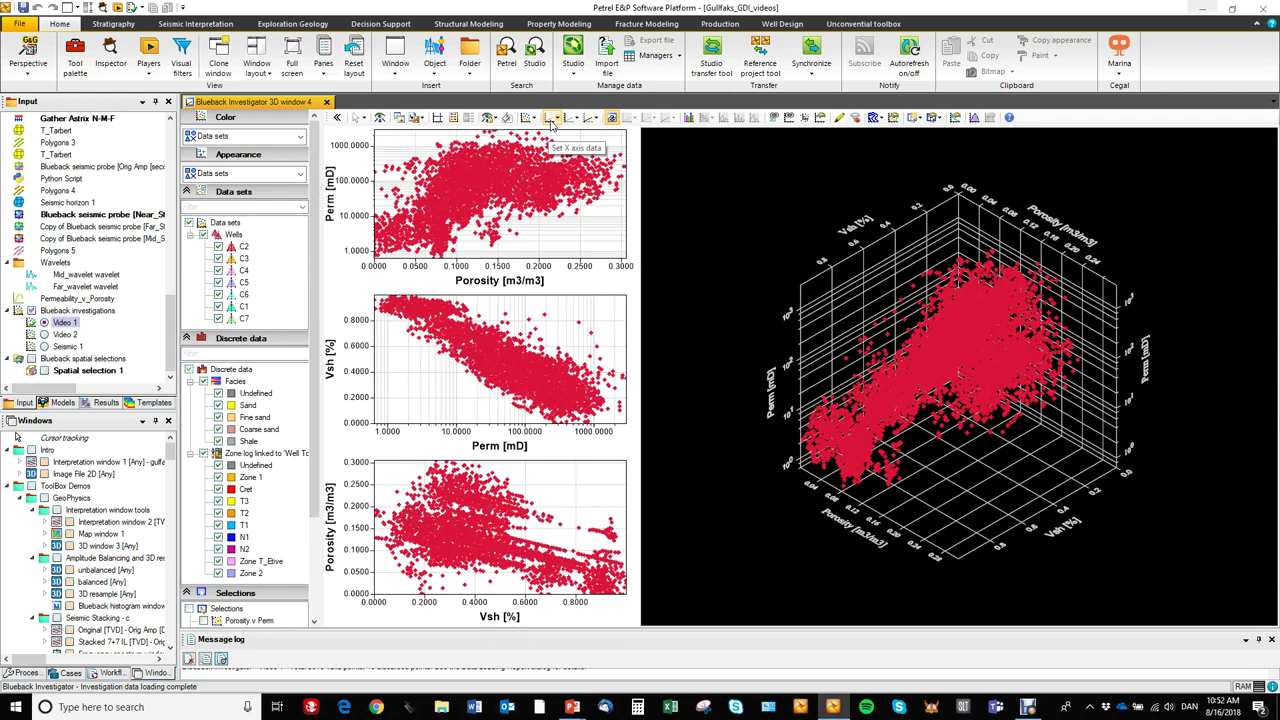
Assign X to the Z axis of the 3D plot and switch the axis back to Vsh
{"action": "left_click", "coordinate": [592, 118]}
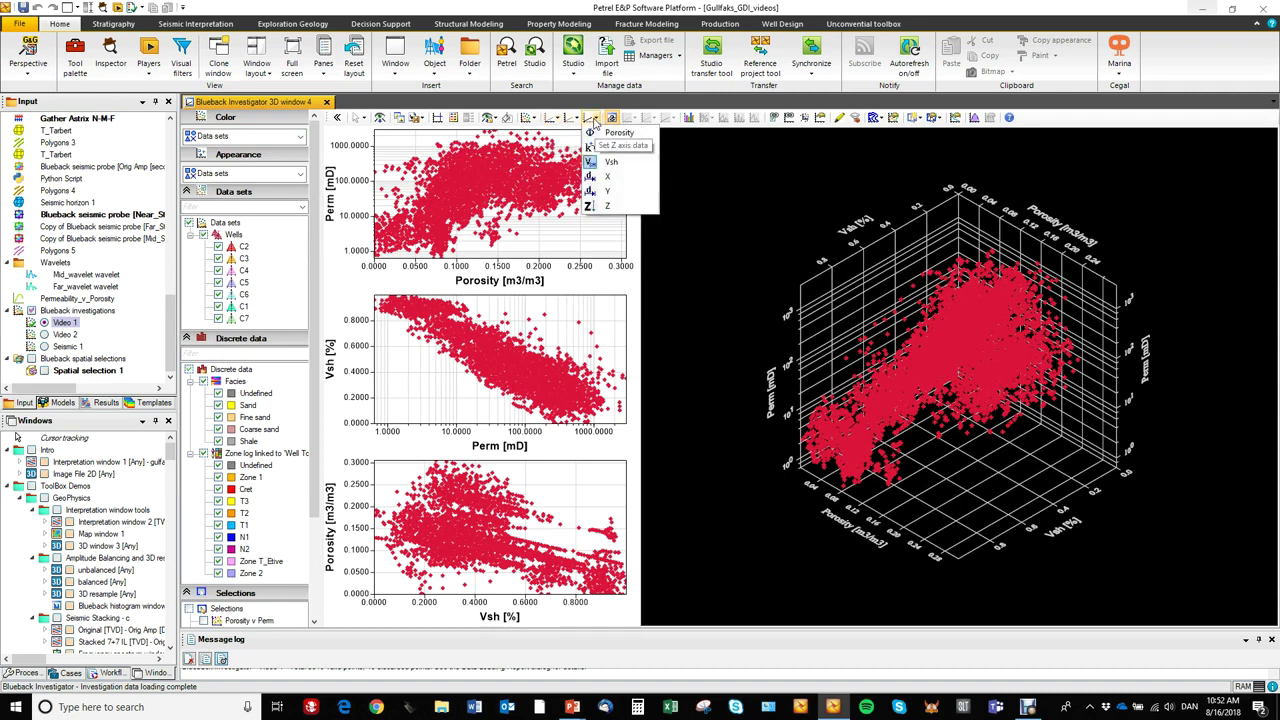
{"action": "left_click", "coordinate": [617, 182]}
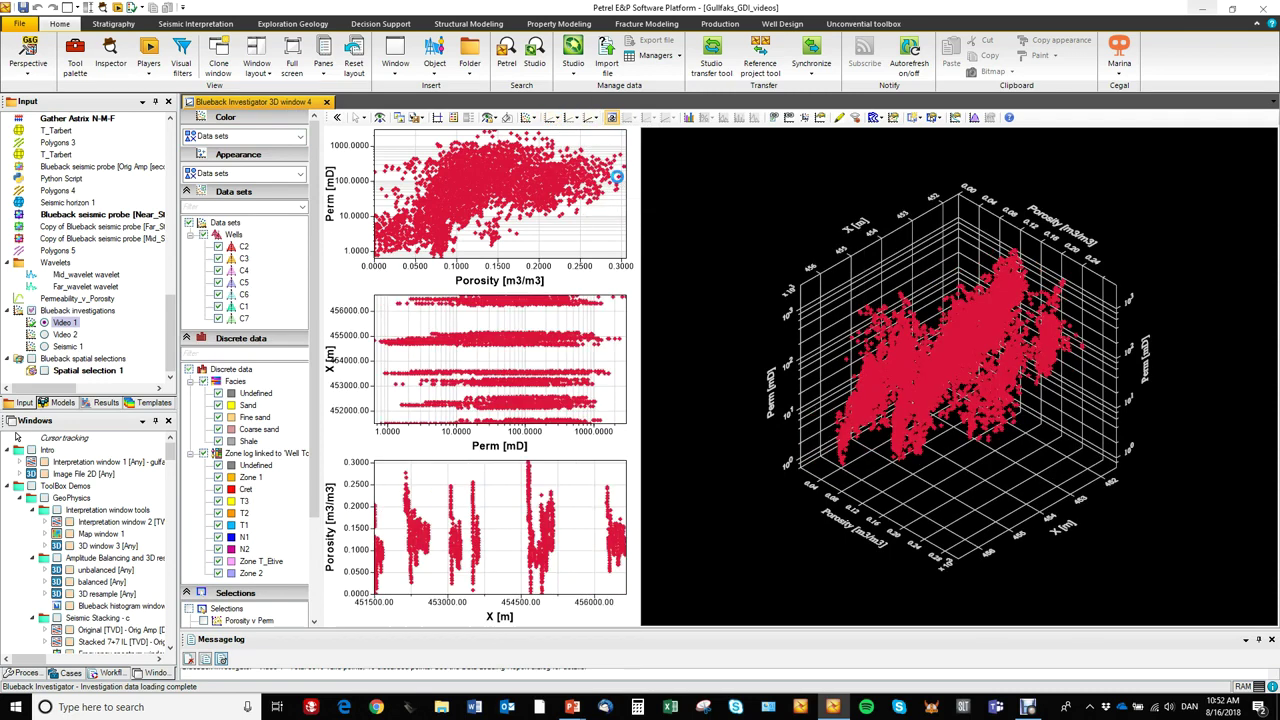
{"action": "left_click", "coordinate": [604, 119]}
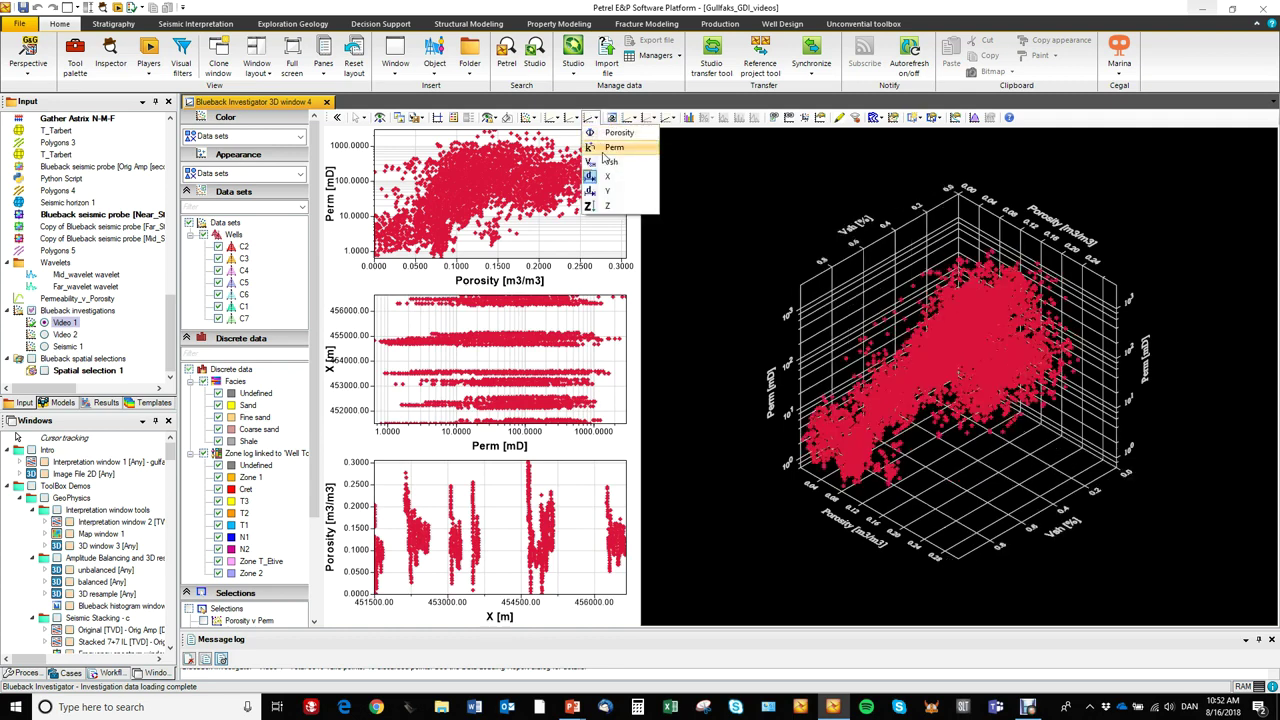
{"action": "left_click", "coordinate": [607, 164]}
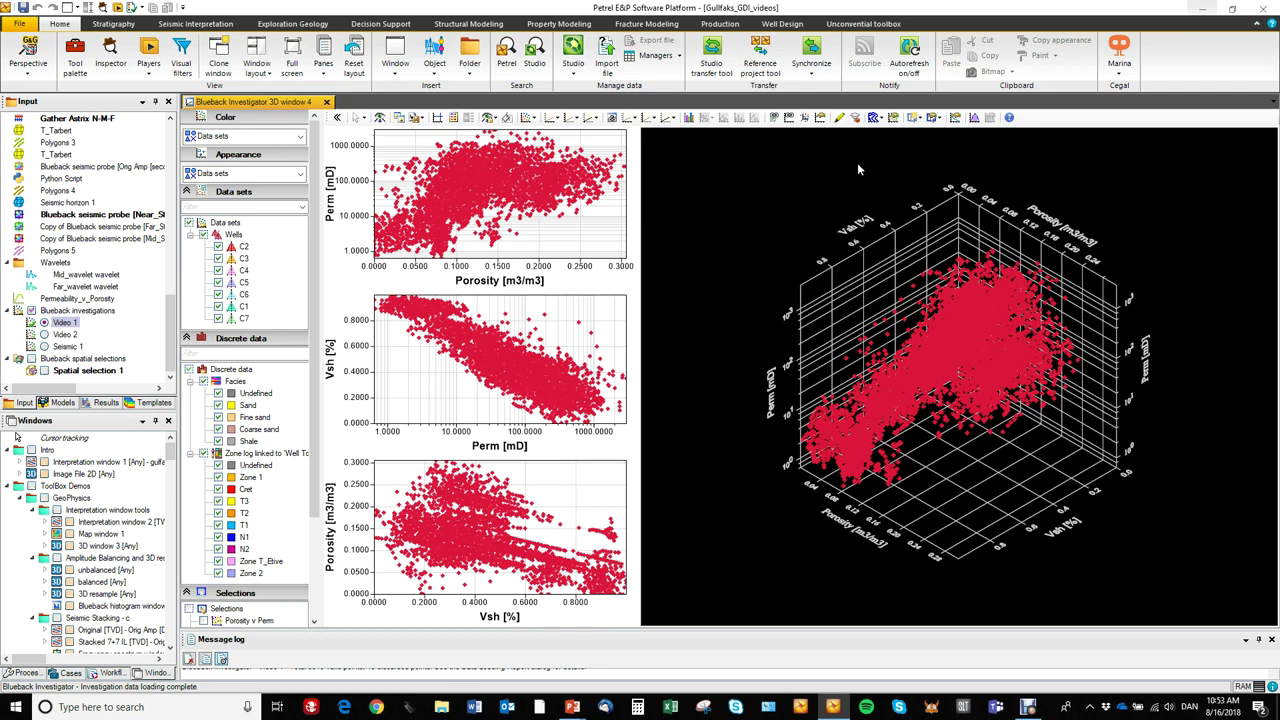
Switch the three side scatterplots to histograms and back to scatterplots
{"action": "left_click", "coordinate": [689, 118]}
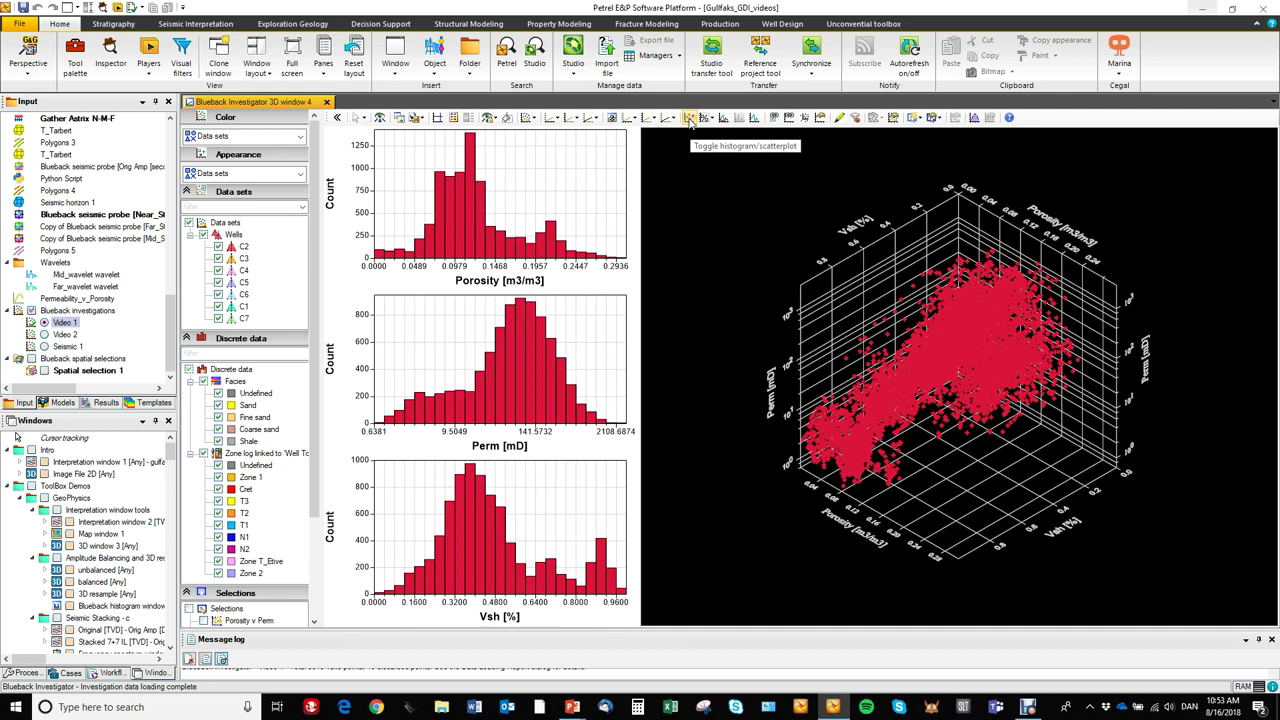
{"action": "left_click", "coordinate": [689, 119]}
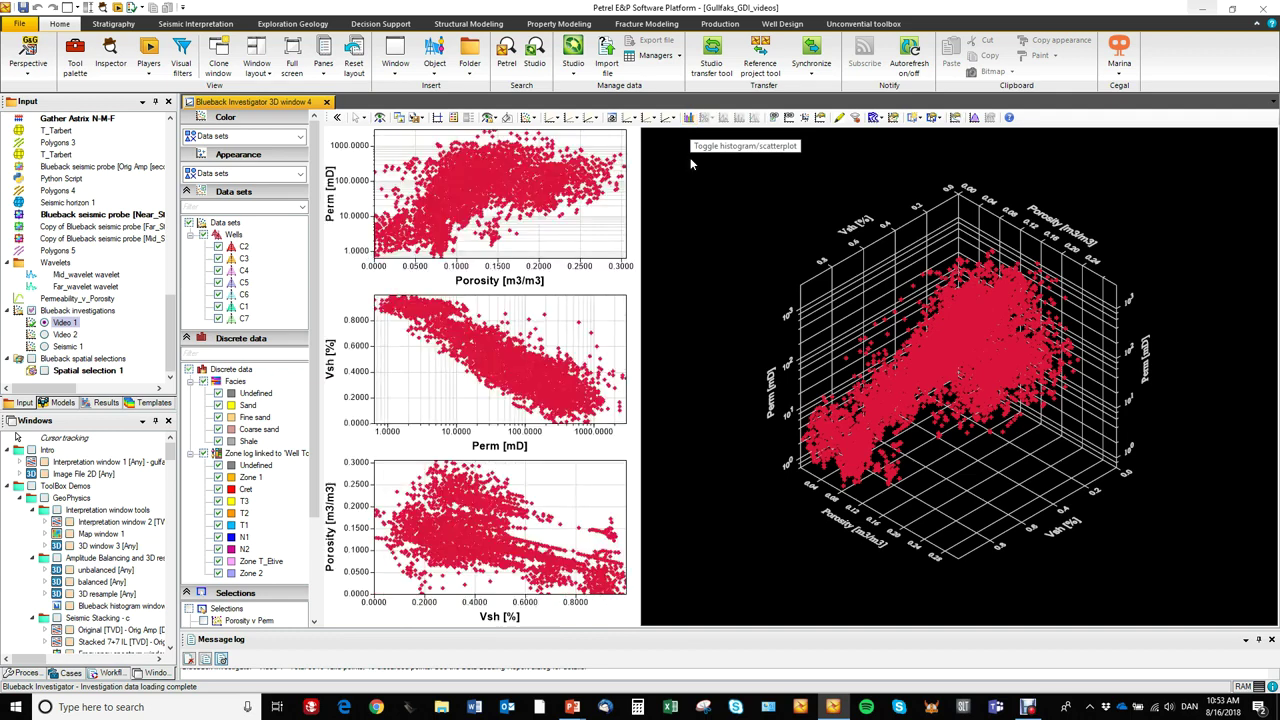
{"action": "double_click", "coordinate": [714, 223]}
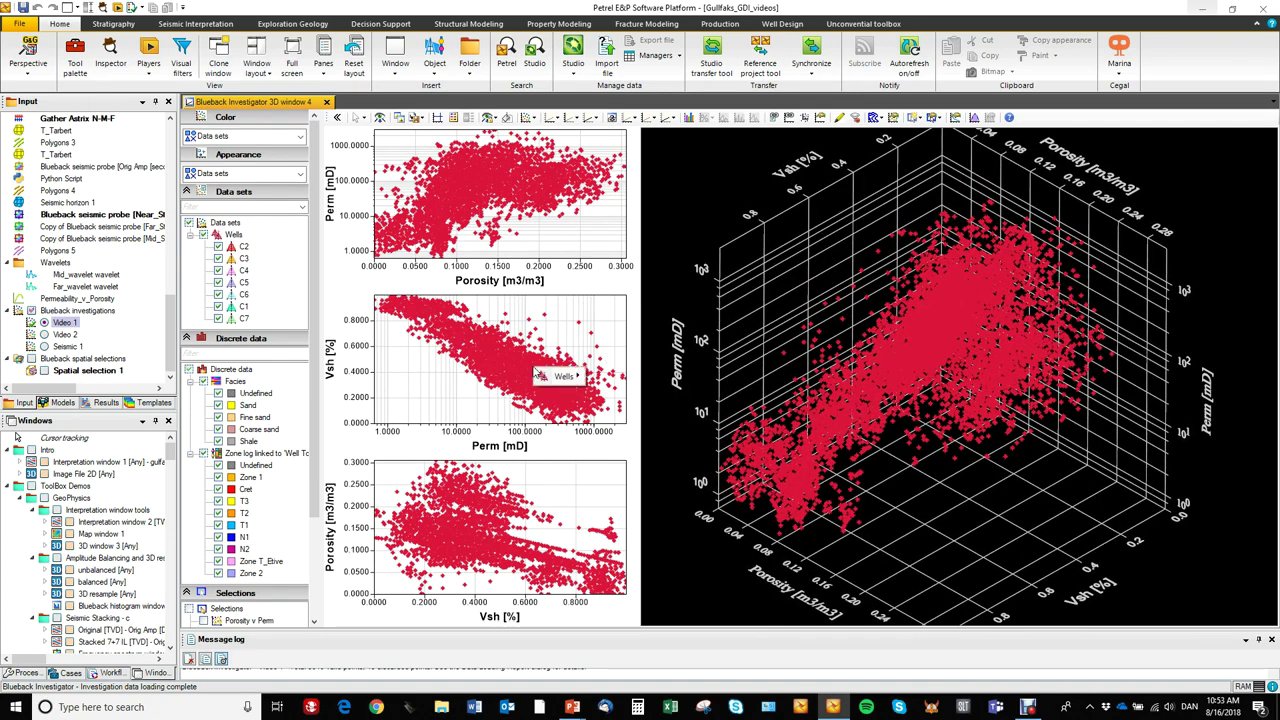
Show the Wells data set as point density and reduce its point size
{"action": "right_click", "coordinate": [557, 379]}
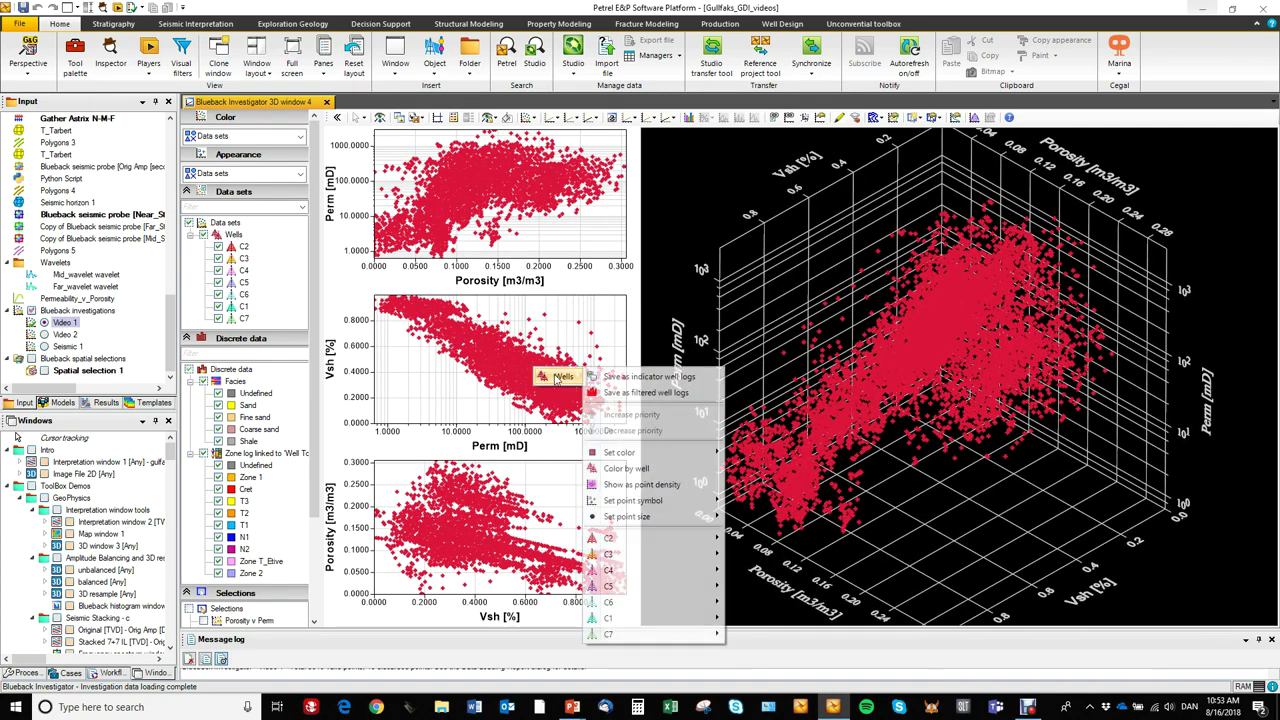
{"action": "left_click", "coordinate": [641, 486]}
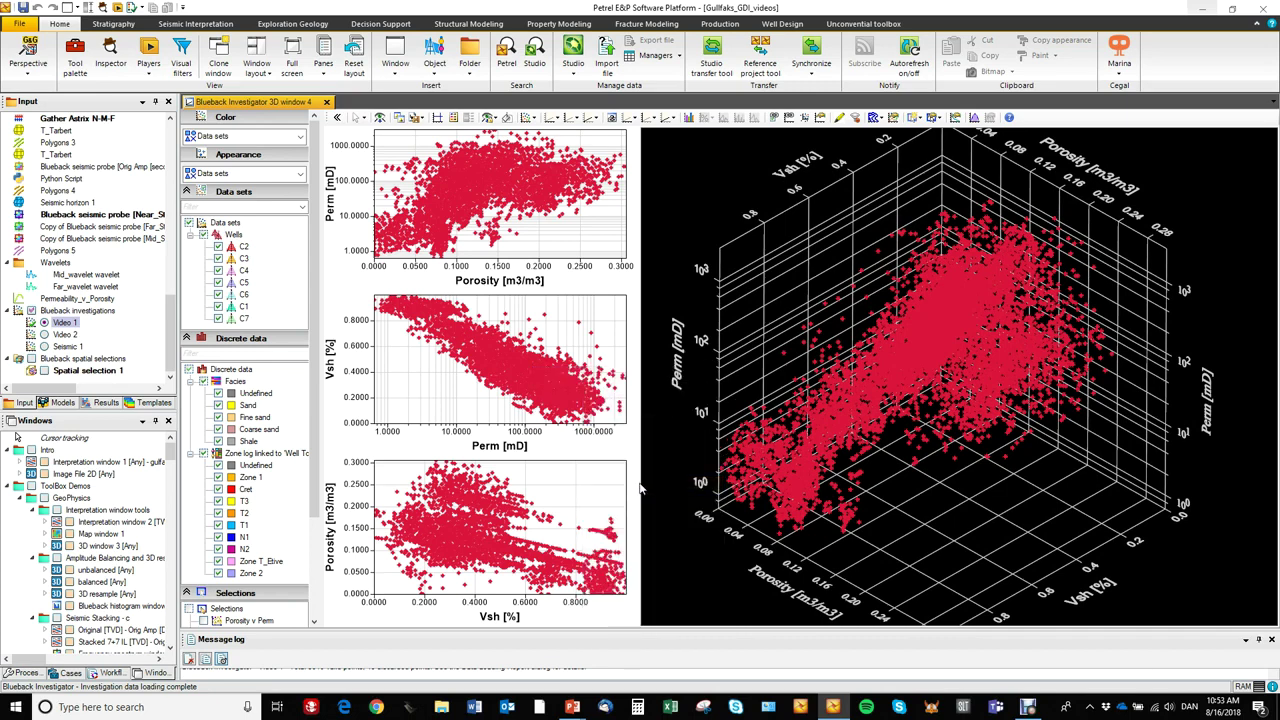
{"action": "right_click", "coordinate": [572, 400]}
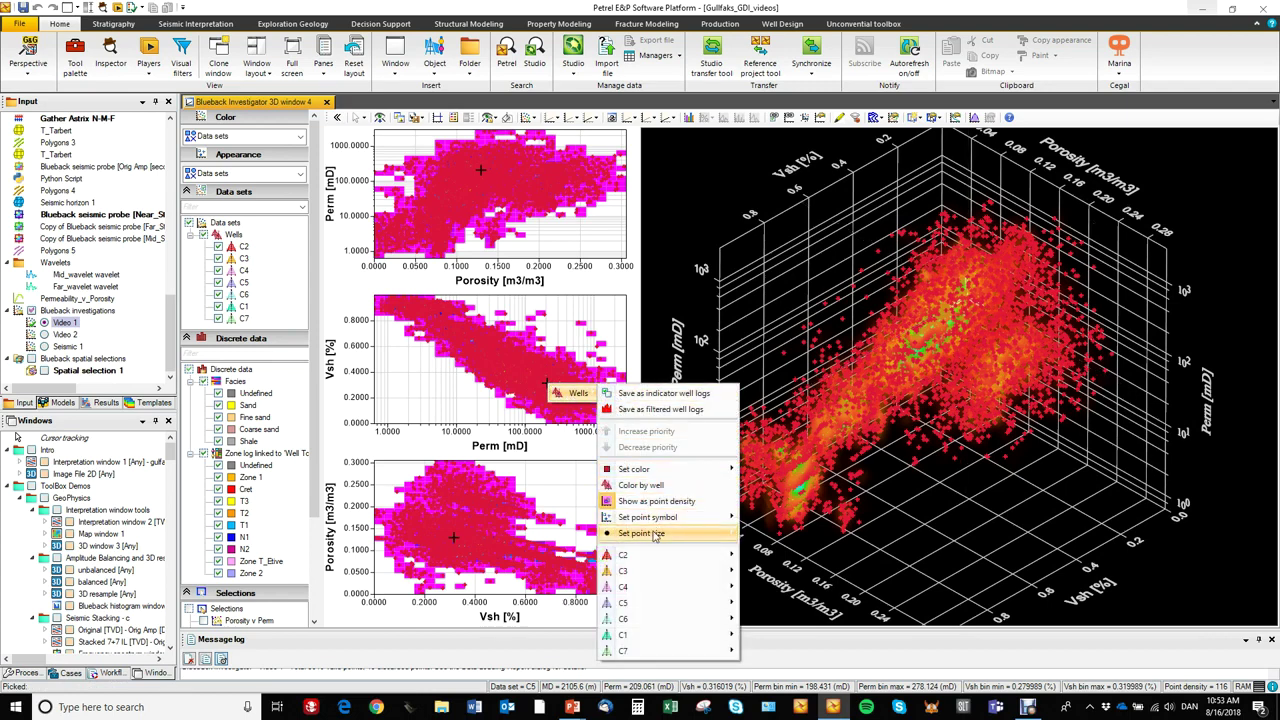
{"action": "mouse_move", "coordinate": [704, 542]}
{"action": "left_click", "coordinate": [759, 549]}
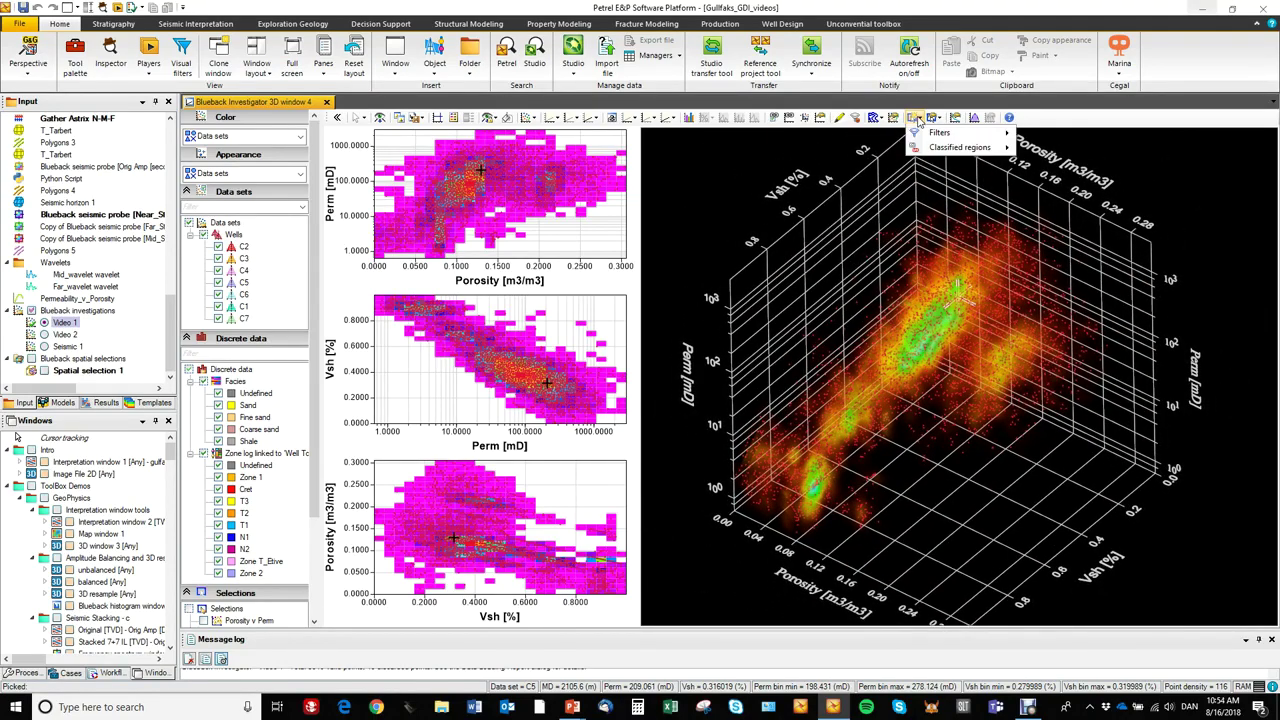
Add an ellipsoid filter to the 3D plot and turn off the point density display for Wells
{"action": "mouse_move", "coordinate": [938, 138]}
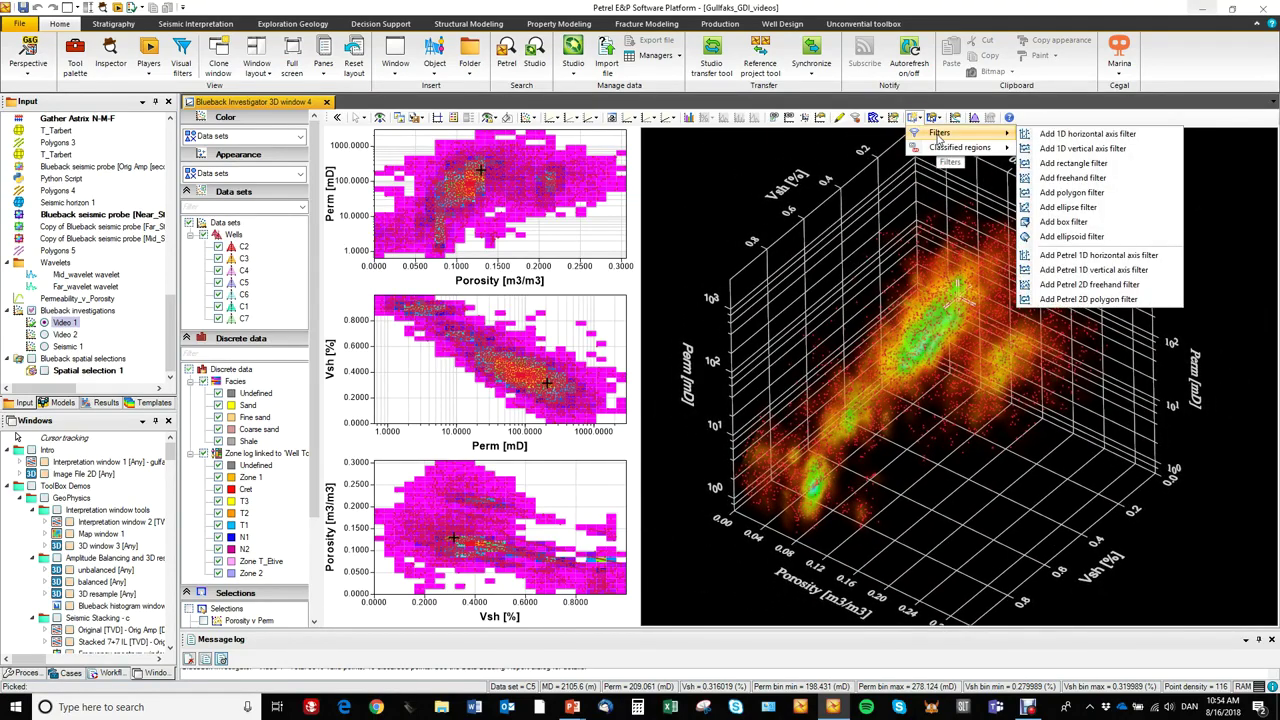
{"action": "left_click", "coordinate": [1089, 238]}
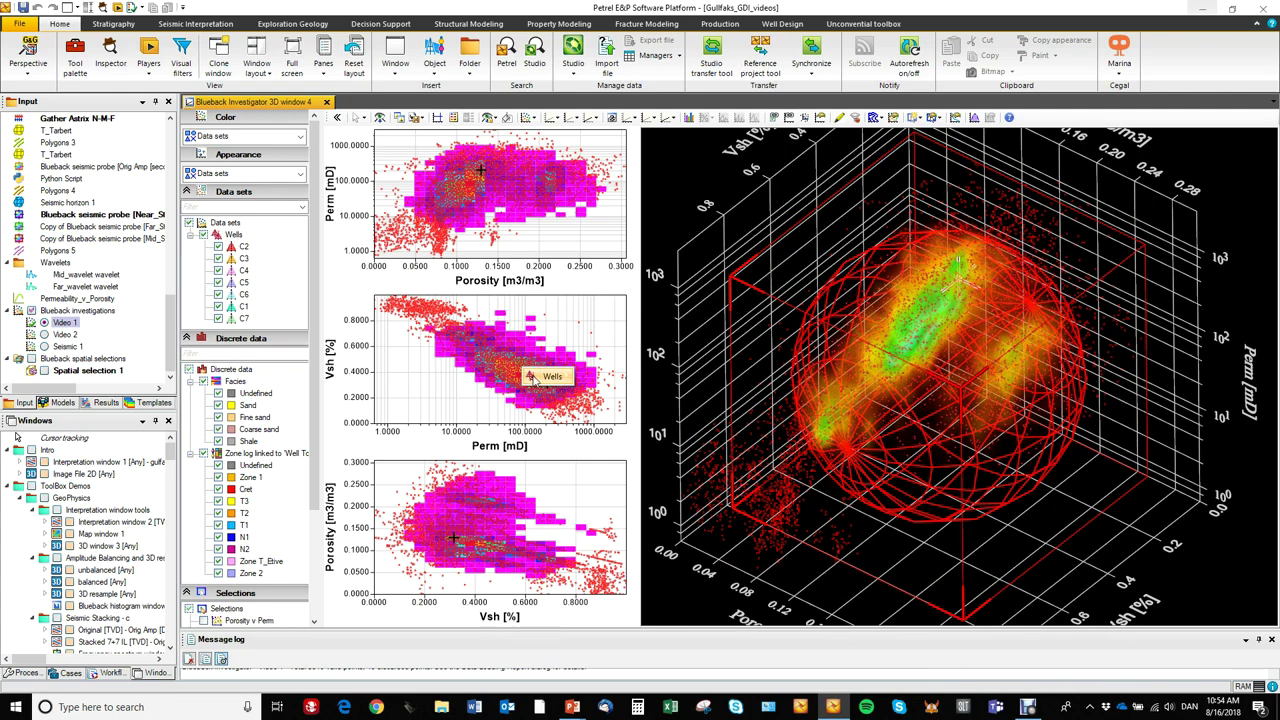
{"action": "right_click", "coordinate": [537, 380]}
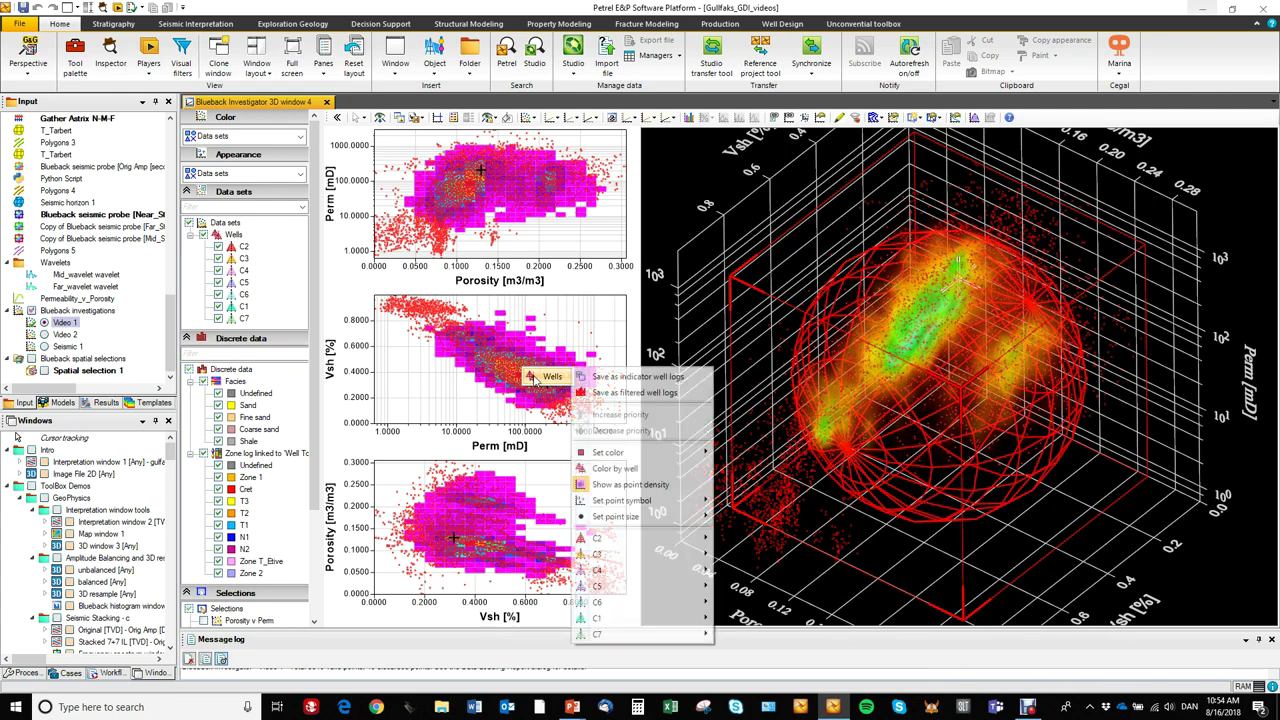
{"action": "left_click", "coordinate": [631, 485]}
Shrink, move and rotate the ellipsoid filter over the dense part of the 3D point cloud
{"action": "left_click_drag", "start_coordinate": [920, 400], "coordinate": [903, 318]}
{"action": "left_click", "coordinate": [957, 425]}
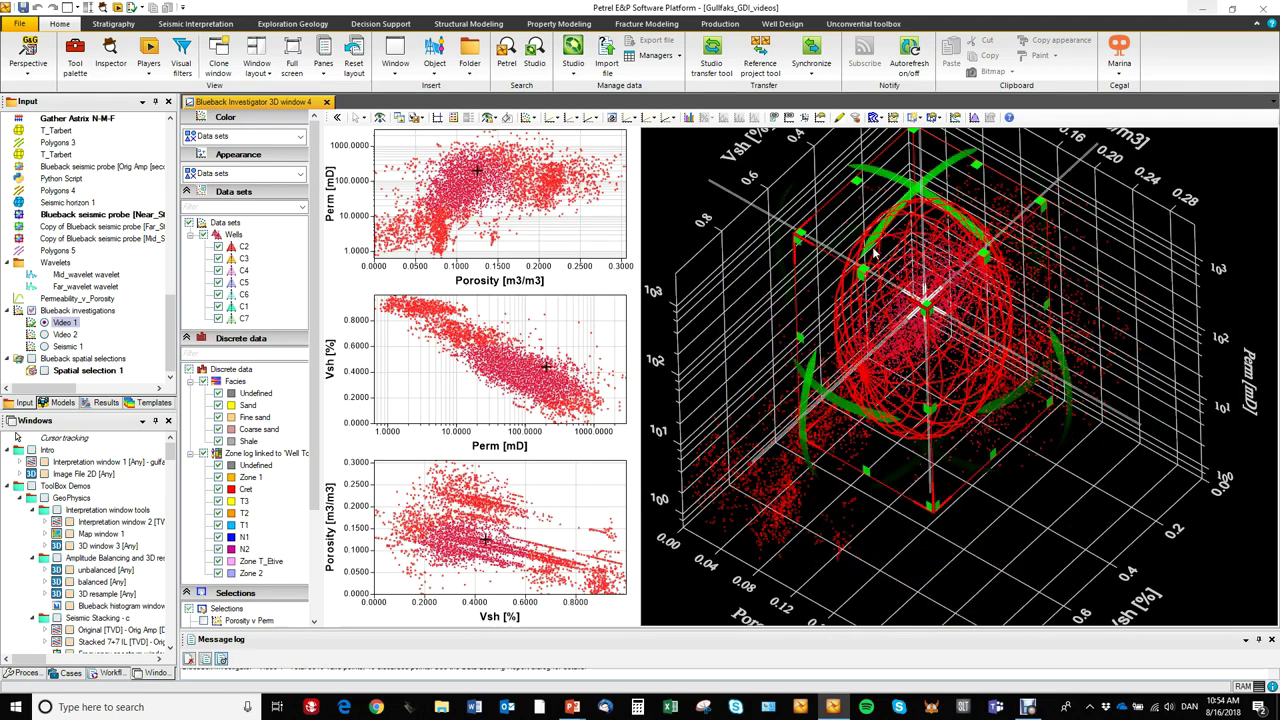
{"action": "left_click_drag", "start_coordinate": [928, 186], "coordinate": [882, 303]}
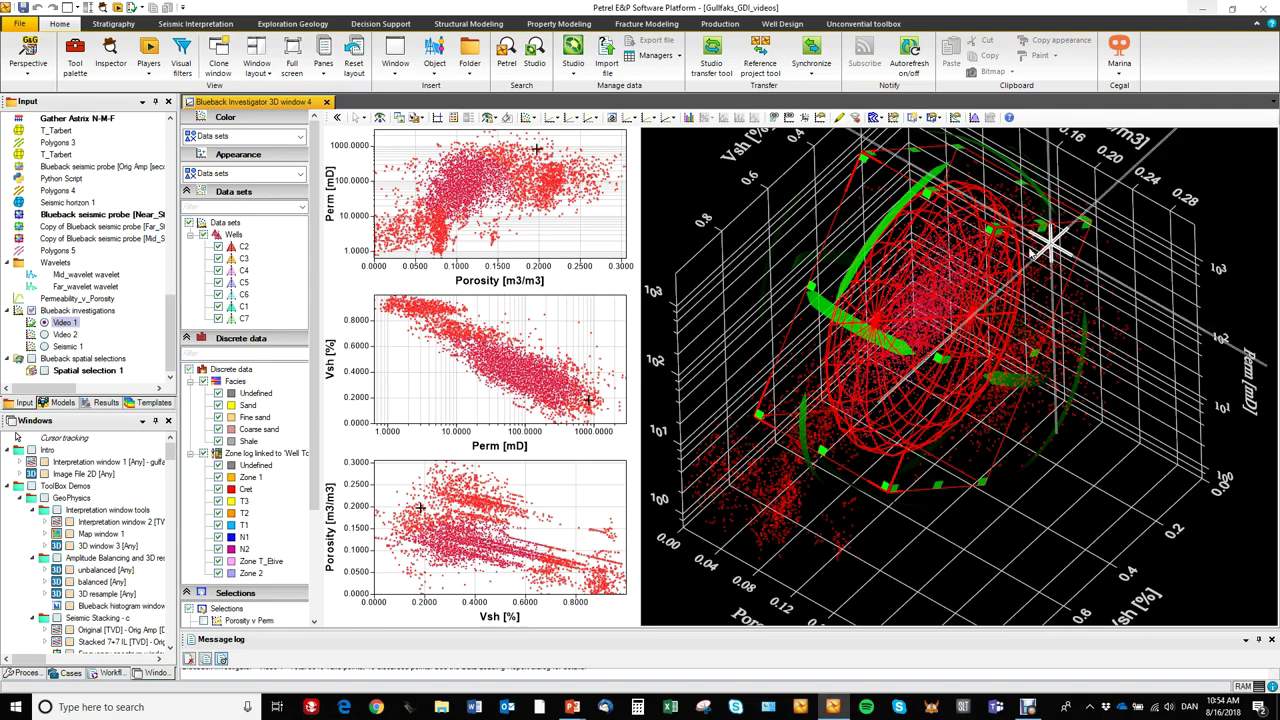
{"action": "left_click_drag", "start_coordinate": [866, 189], "coordinate": [892, 179]}
{"action": "mouse_move", "coordinate": [892, 179]}
{"action": "left_mouse_down"}
{"action": "mouse_move", "coordinate": [906, 176]}
{"action": "mouse_move", "coordinate": [893, 178]}
{"action": "left_mouse_up"}
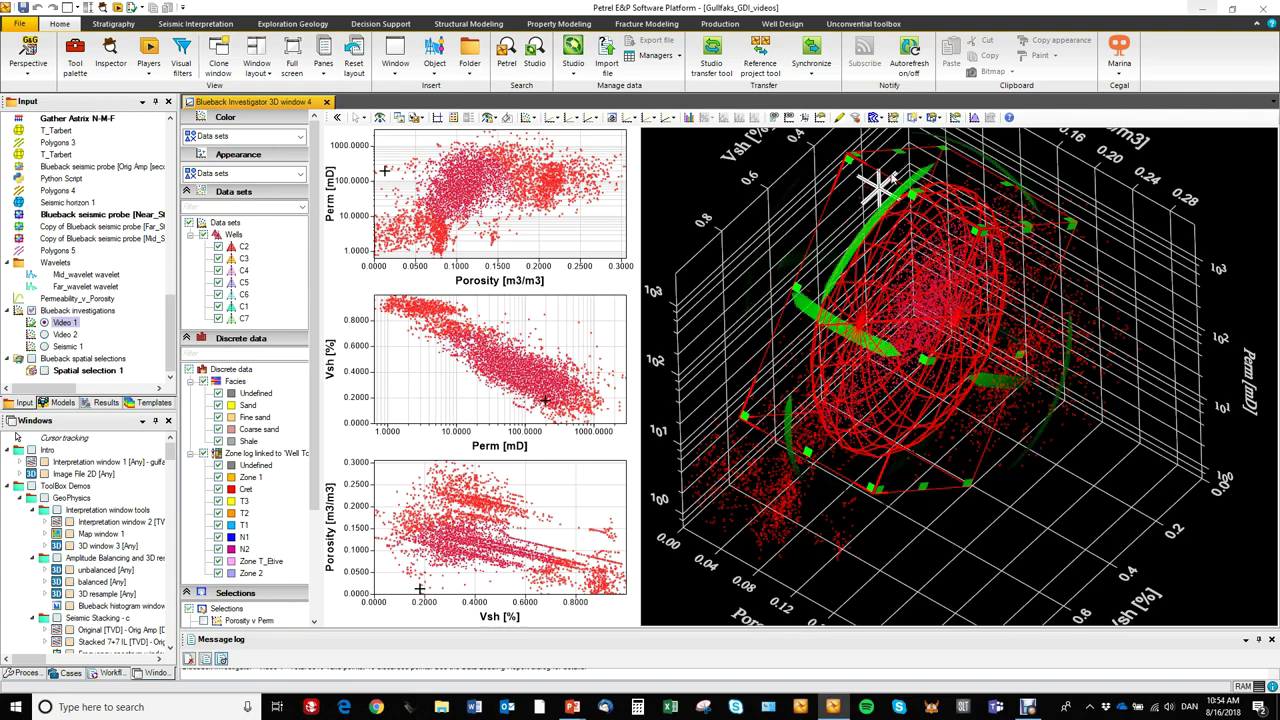
Close the 3D window and open a Blueback parallel coordinates window for the Video 1 investigation
{"action": "left_click", "coordinate": [326, 102]}
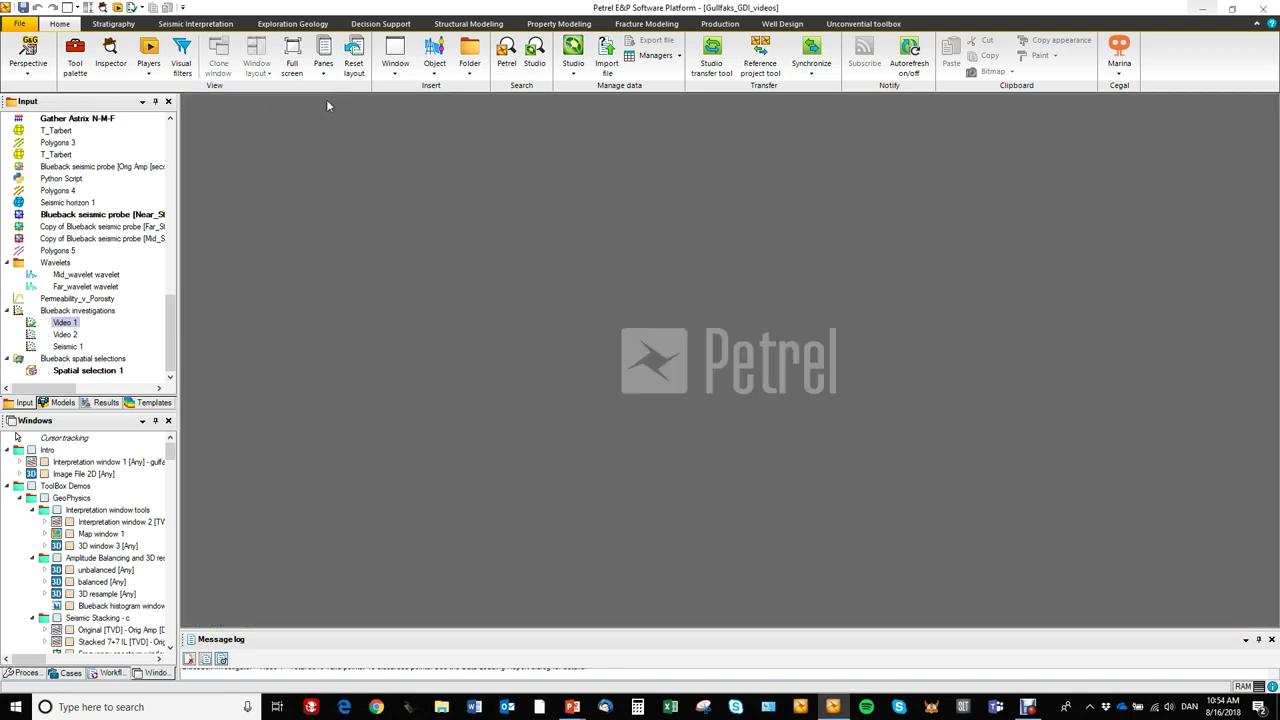
{"action": "right_click", "coordinate": [67, 324]}
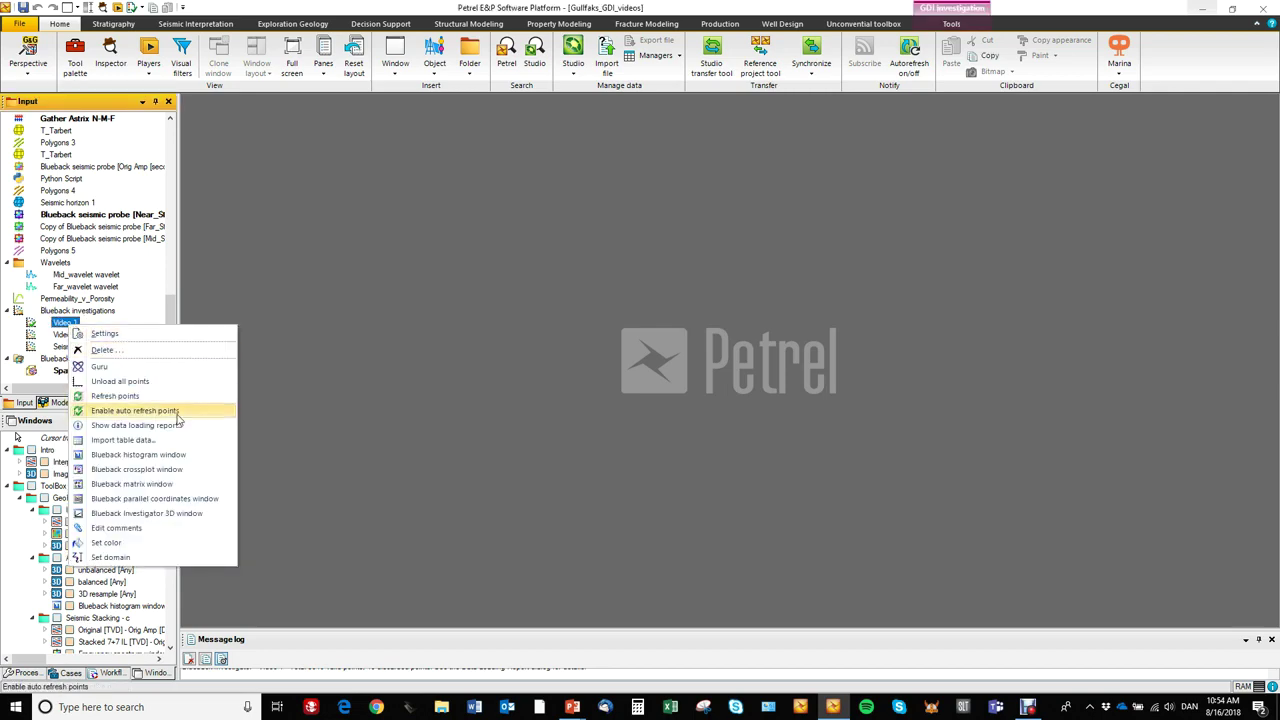
{"action": "left_click", "coordinate": [160, 498]}
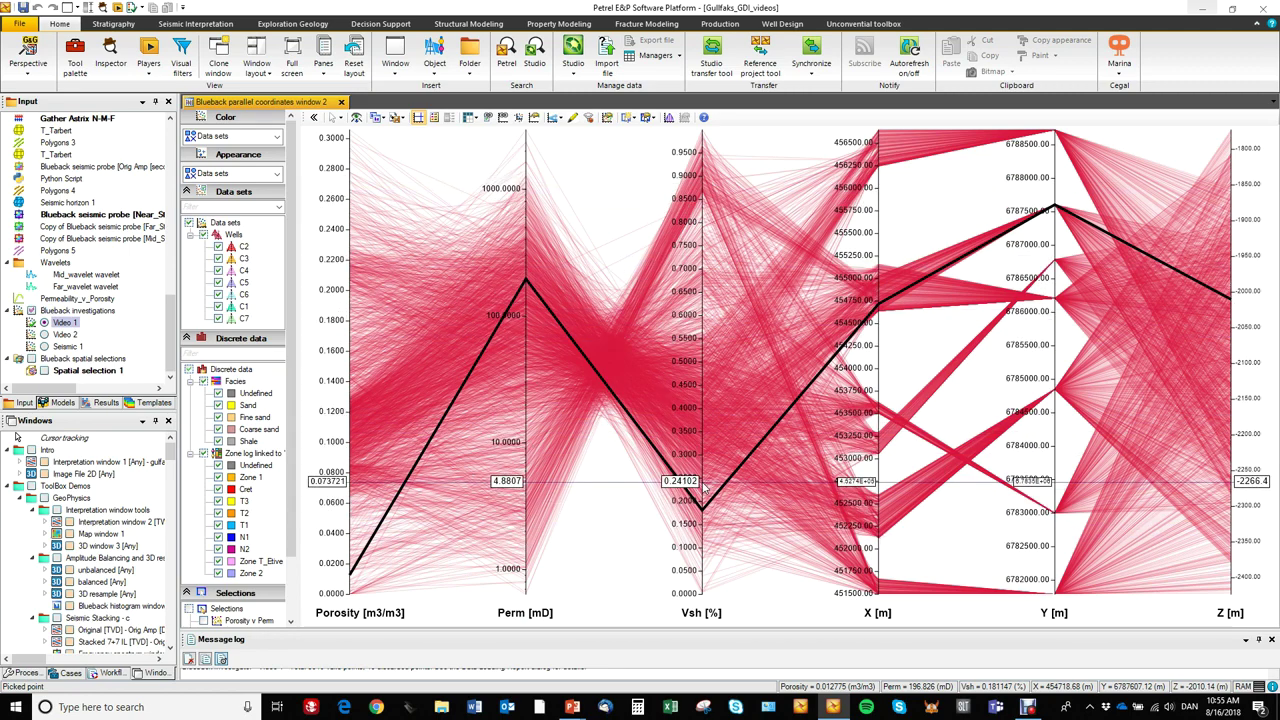
Color the parallel coordinates lines by Facies and filter the facies to show only Sand
{"action": "left_click", "coordinate": [279, 138]}
{"action": "left_click", "coordinate": [230, 244]}
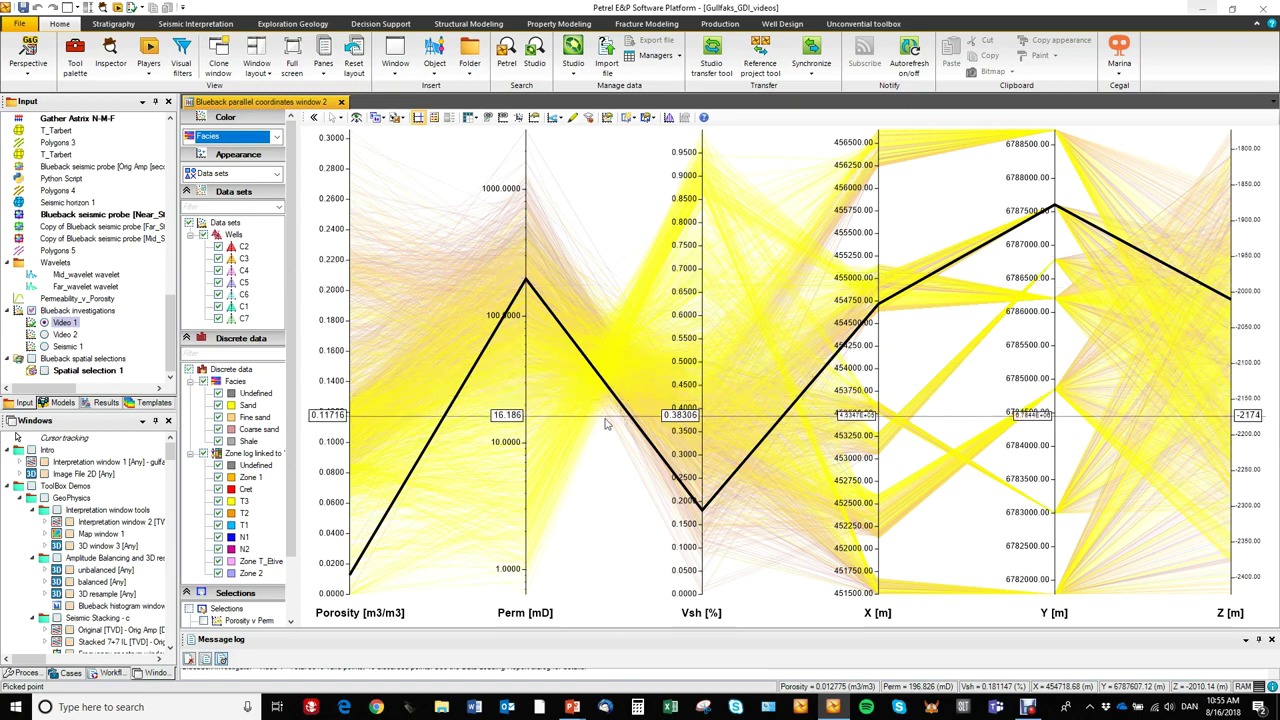
{"action": "scroll", "coordinate": [287, 368], "scroll_direction": "down", "scroll_amount": 1}
{"action": "scroll", "coordinate": [287, 368], "scroll_direction": "down", "scroll_amount": 2}
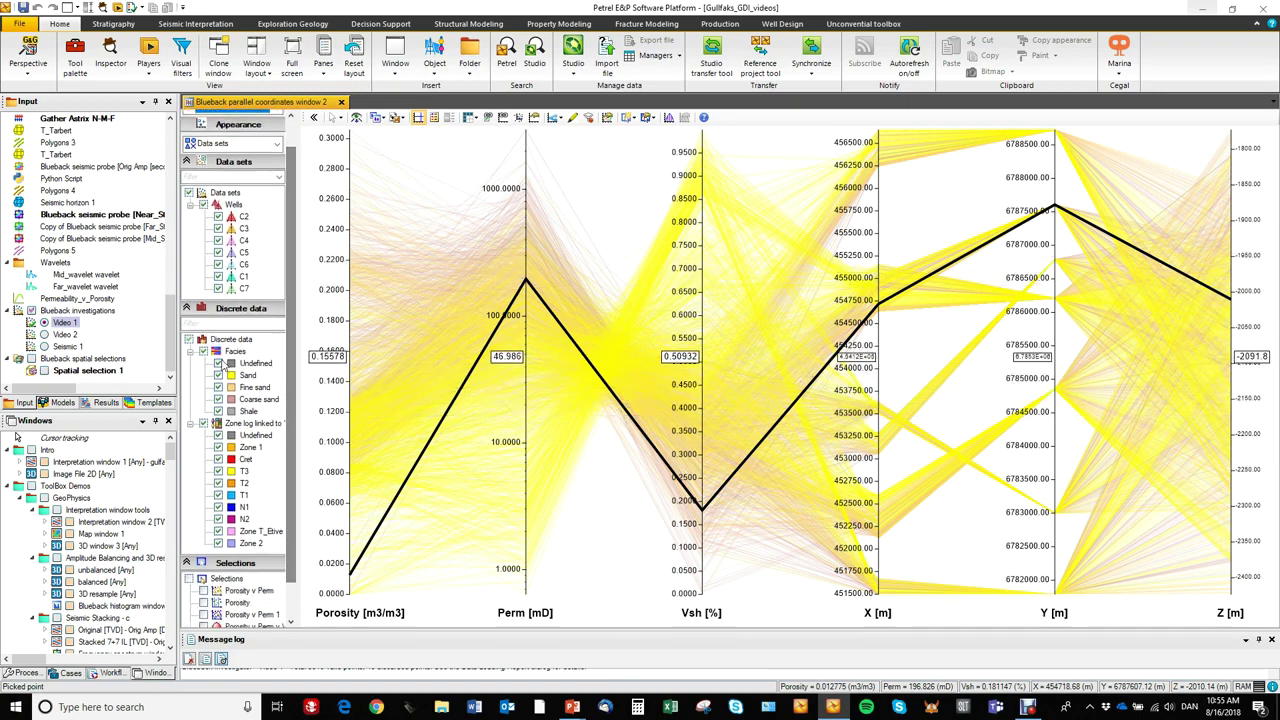
{"action": "left_click", "coordinate": [203, 352]}
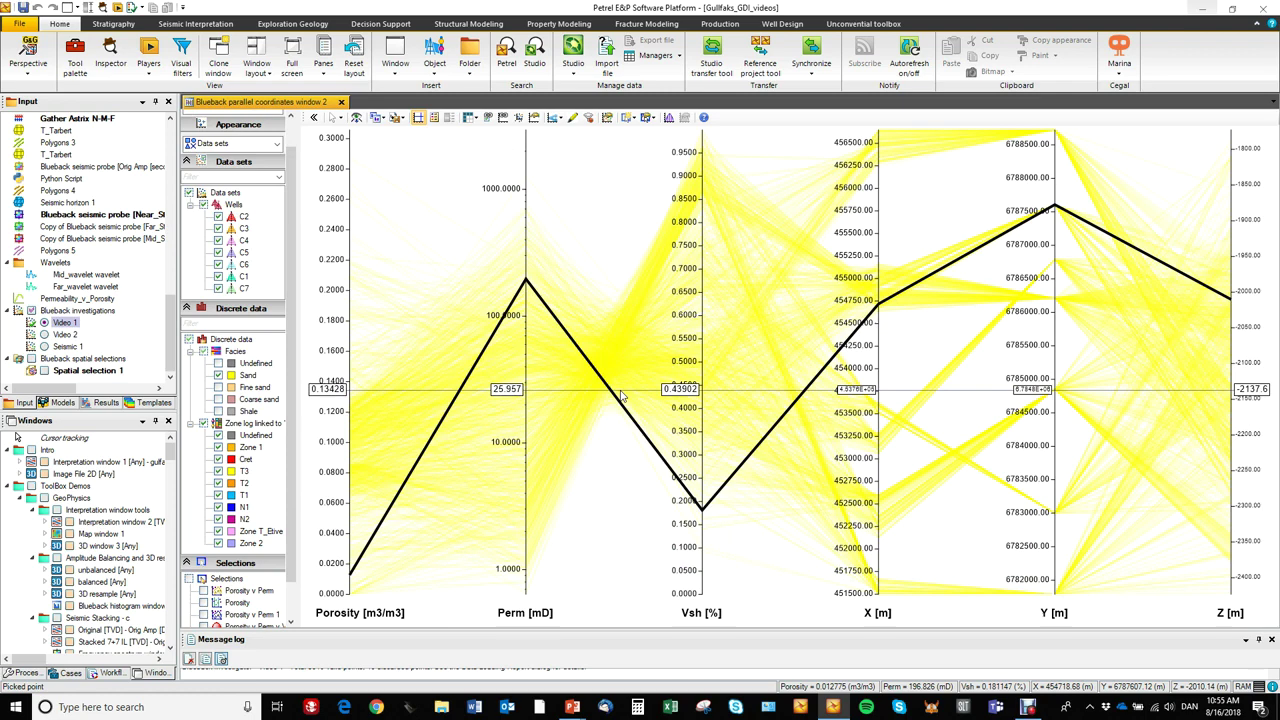
{"action": "left_click", "coordinate": [234, 351]}
Move the Vsh axis in front of the Porosity axis and color the lines by Porosity
{"action": "left_click_drag", "start_coordinate": [692, 602], "coordinate": [350, 612]}
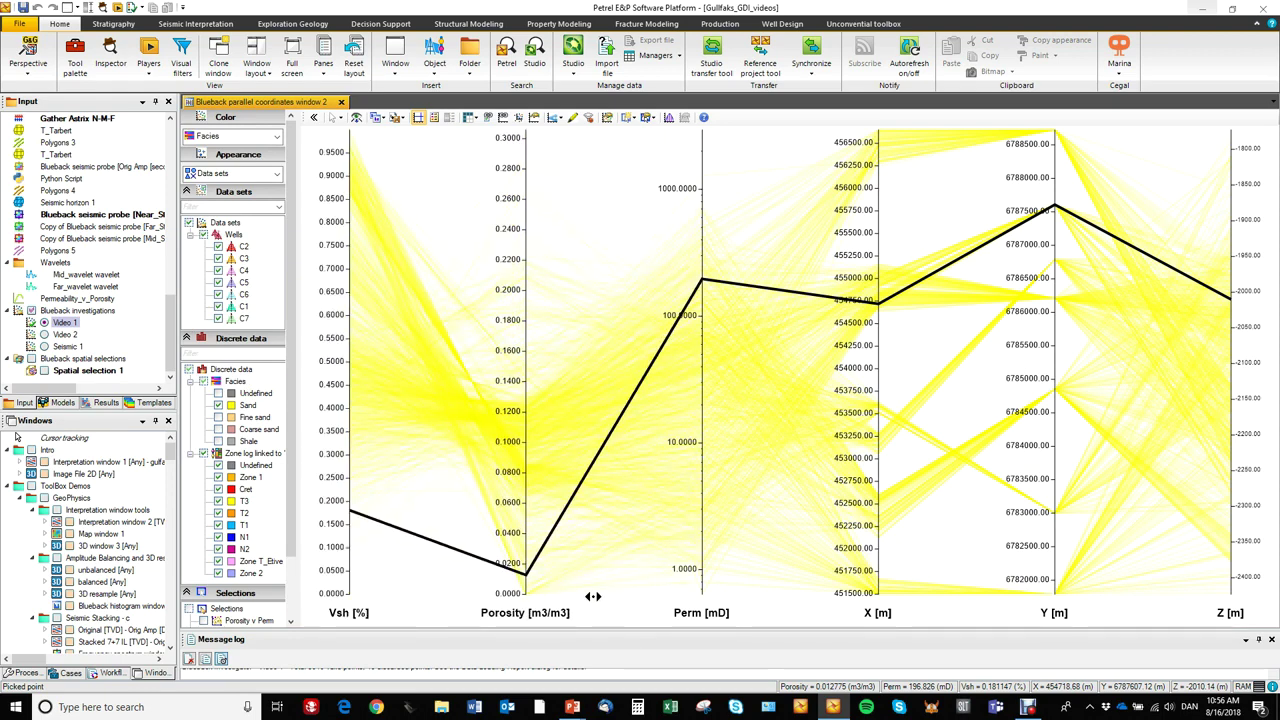
{"action": "left_click", "coordinate": [276, 137]}
{"action": "left_click", "coordinate": [245, 152]}
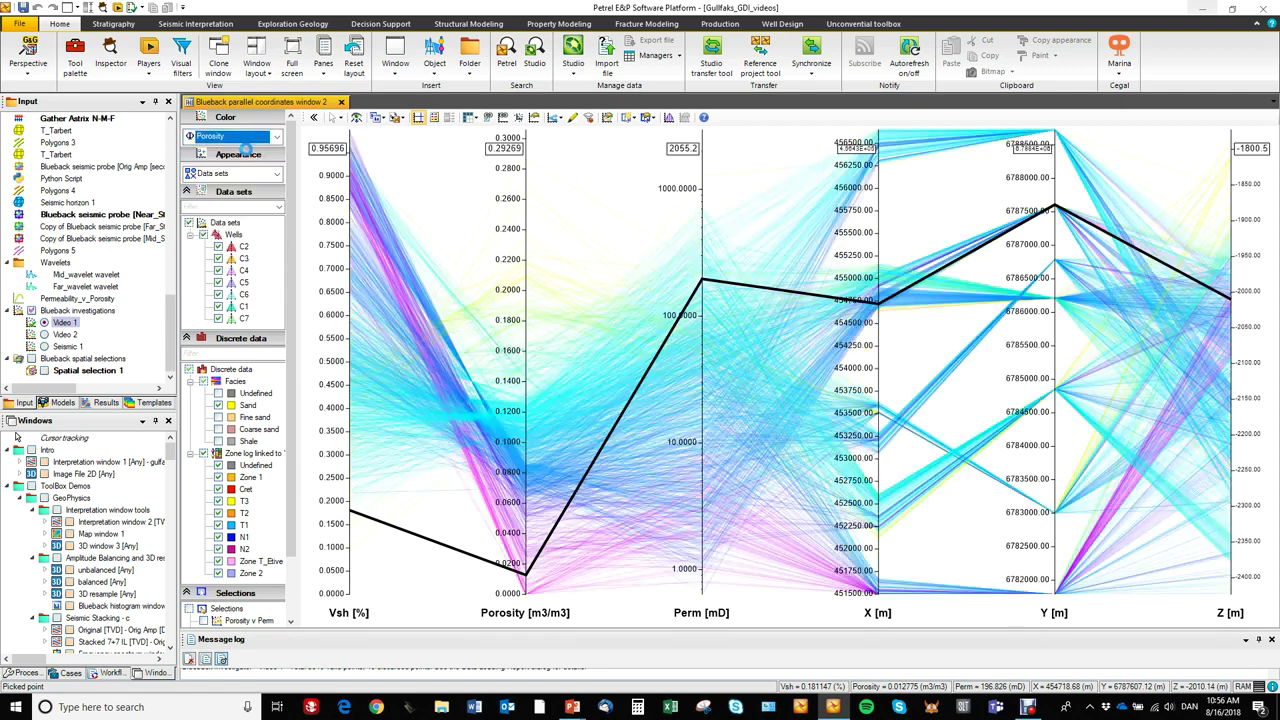